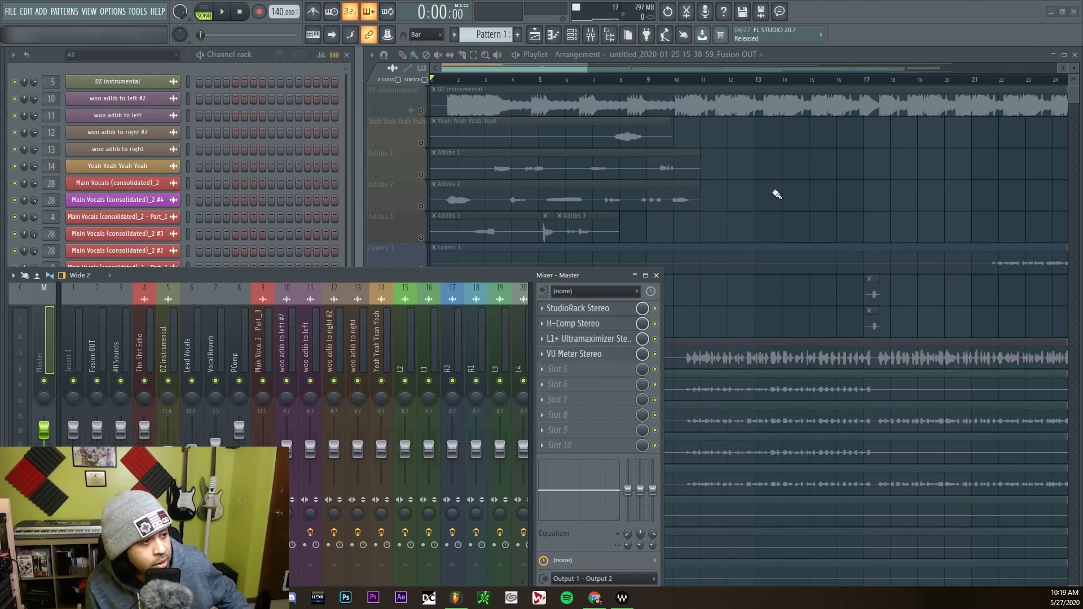
# Open StudioRack Stereo on the Master mixer track and reposition its window to view the rack.
pyautogui.scroll(-2, 774, 200)
pyautogui.scroll(-3, 774, 200)
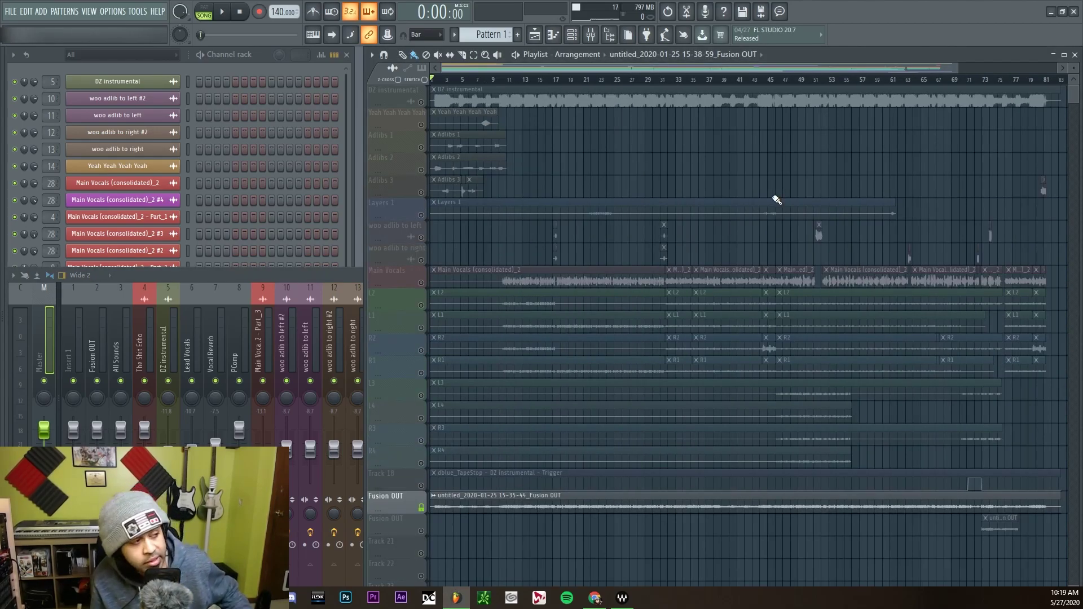
pyautogui.click(261, 277)
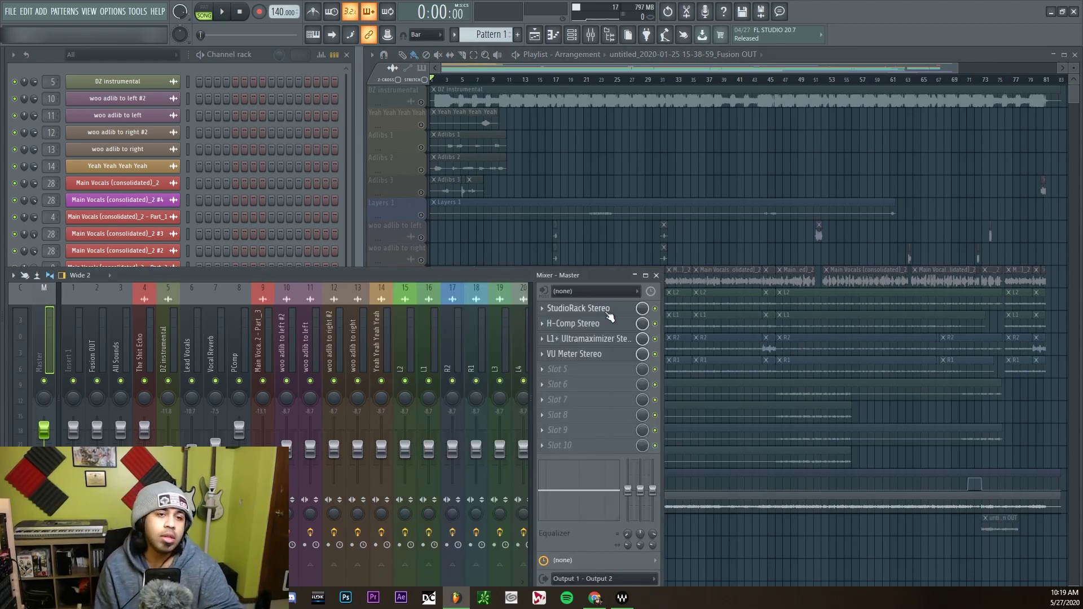
pyautogui.click(607, 312)
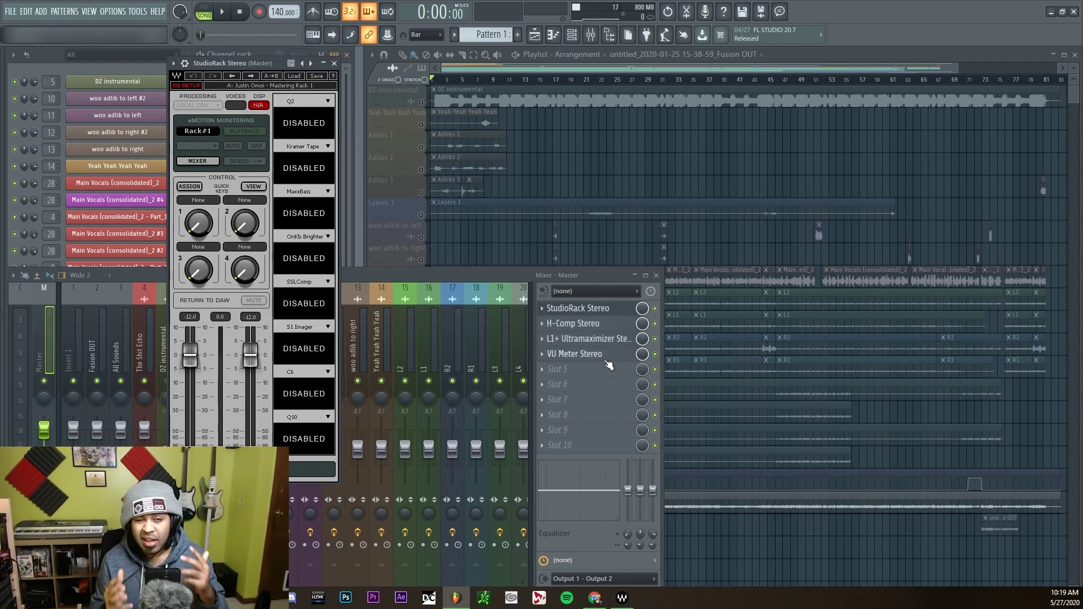
pyautogui.moveTo(243, 63); pyautogui.dragTo(419, 82)
# Open StudioRack Stereo on the Lead Vocals track and place its window side by side with the Master rack.
pyautogui.click(235, 350)
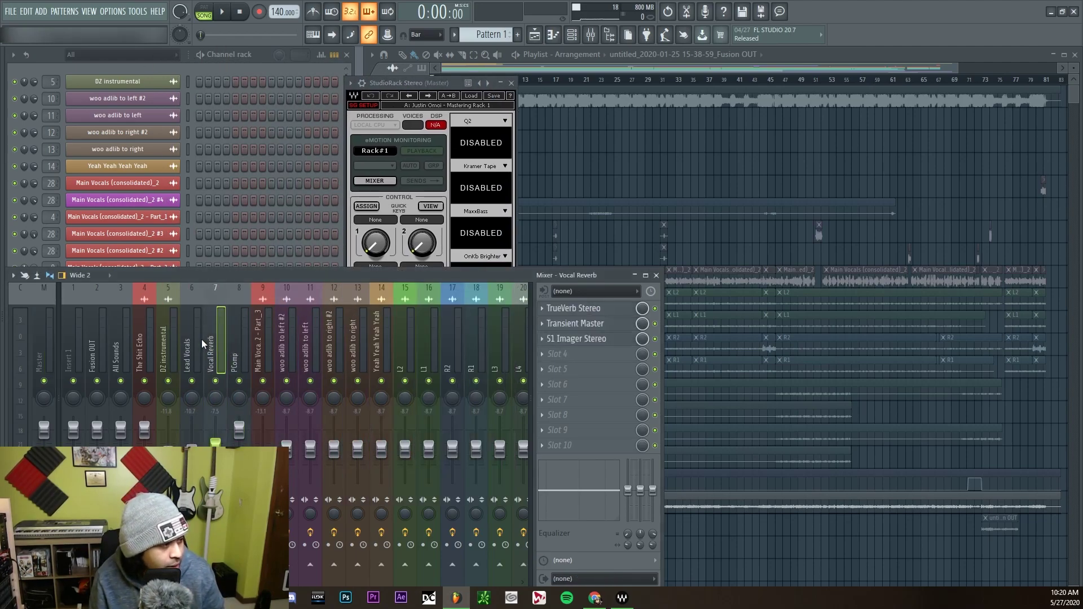
pyautogui.click(187, 344)
pyautogui.click(592, 354)
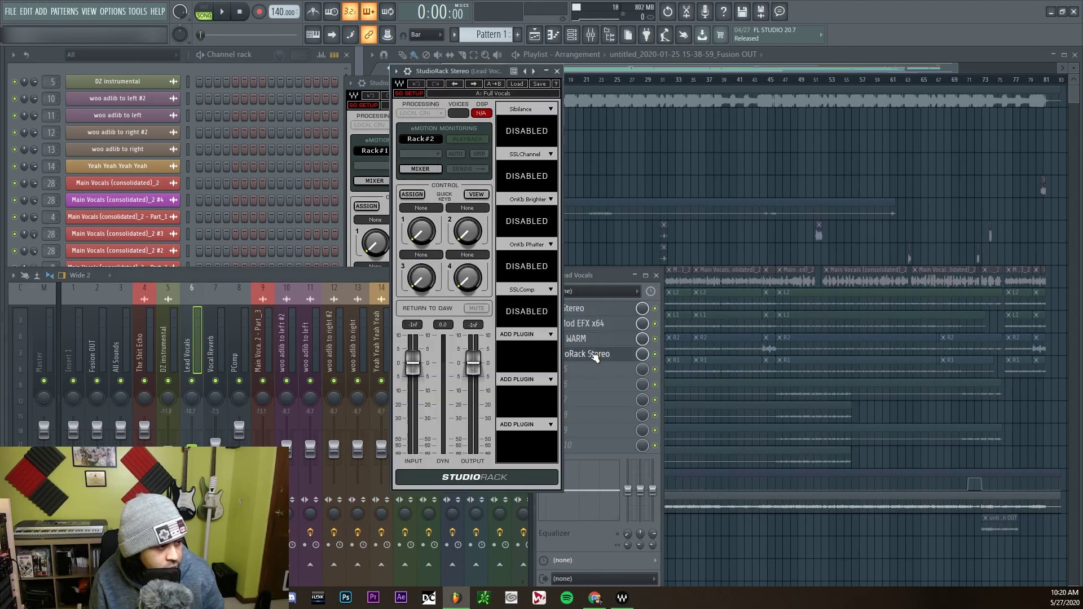
pyautogui.moveTo(472, 75); pyautogui.dragTo(152, 107)
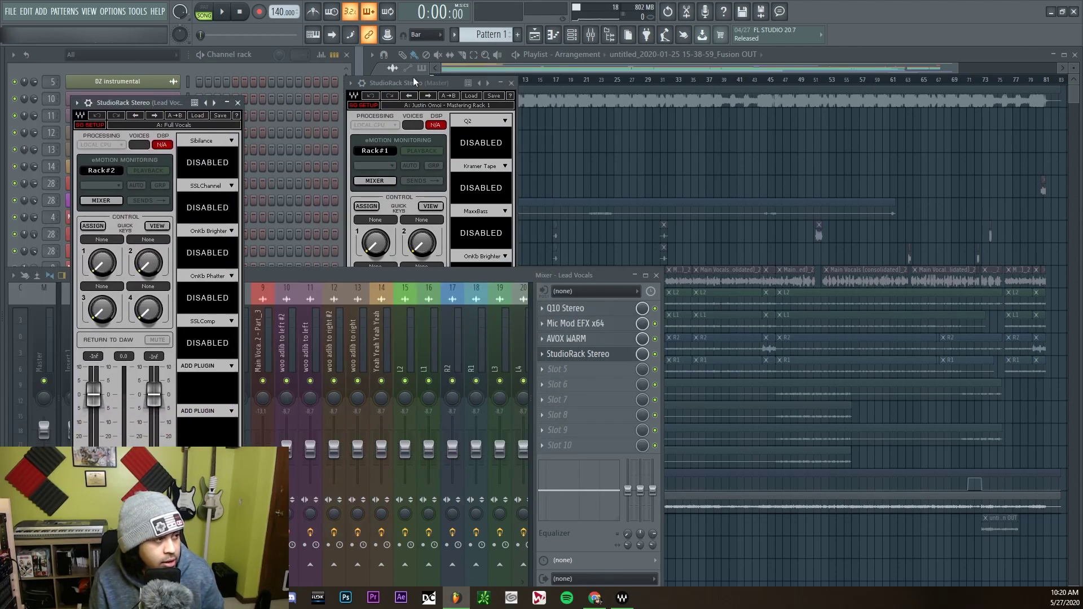
pyautogui.moveTo(408, 80); pyautogui.dragTo(356, 89)
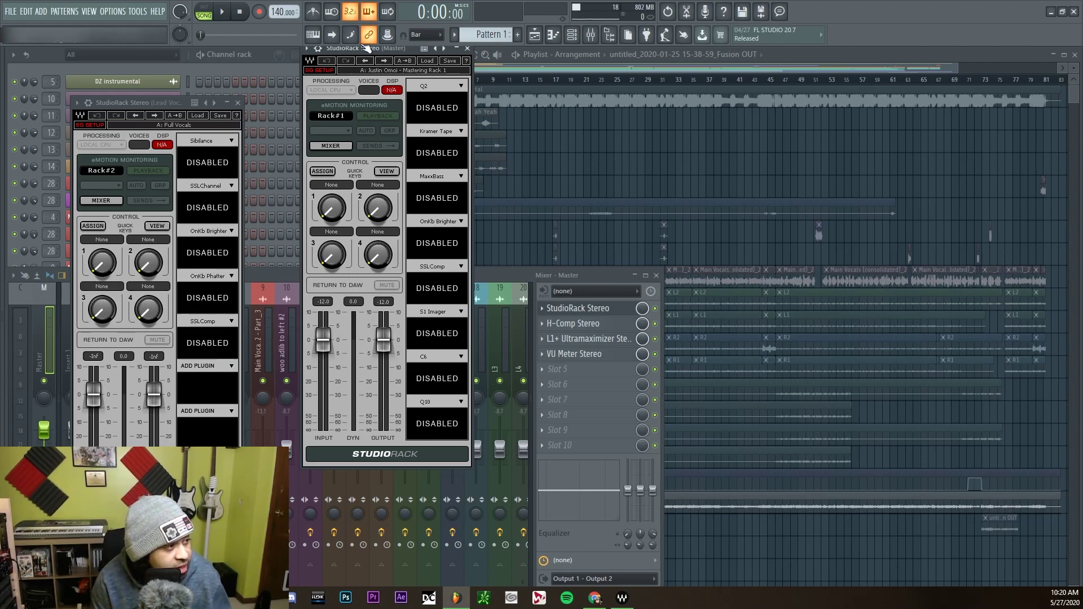
pyautogui.moveTo(360, 47); pyautogui.dragTo(358, 89)
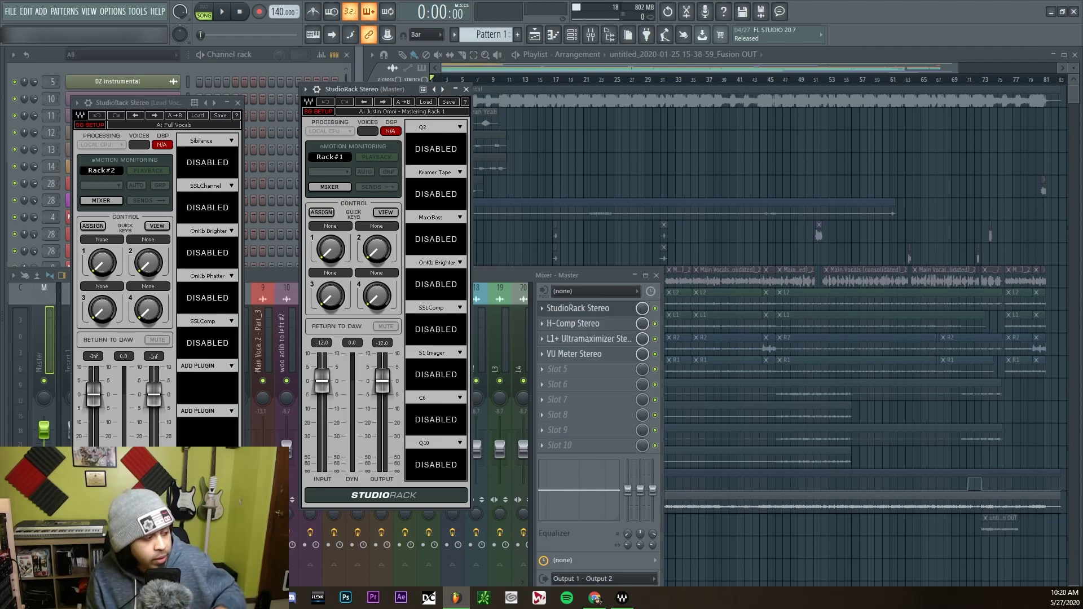
# Switch to Chrome, view the Waves StudioRack product page reached from the Facebook feed, and minimize the browser.
pyautogui.hotkey('alt', 'Tab')
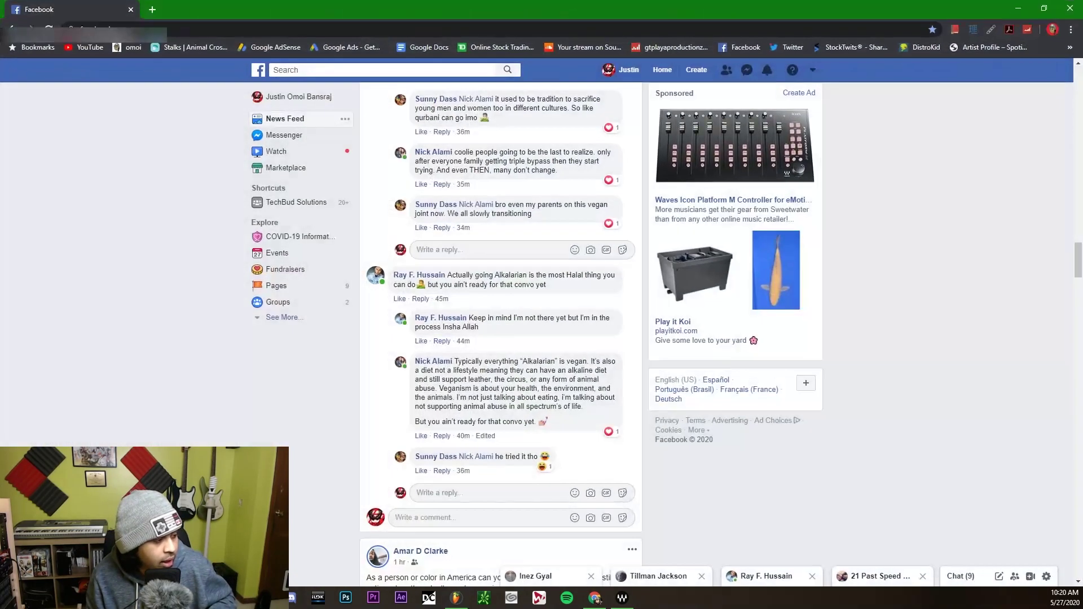
pyautogui.scroll(-8, 402, 339)
pyautogui.click(402, 360)
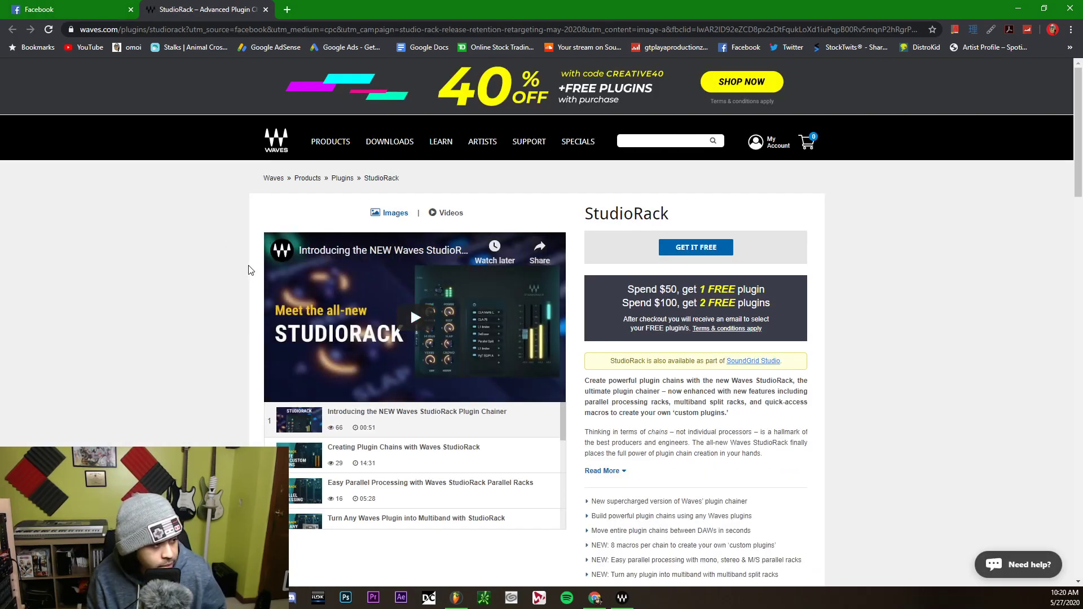
pyautogui.click(1018, 9)
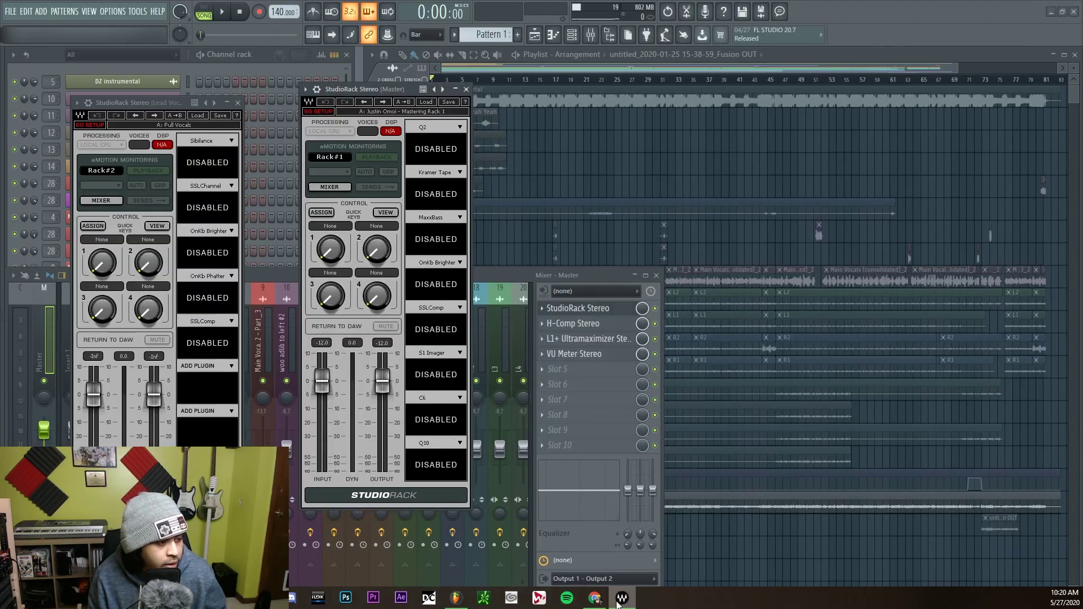
# Switch to Waves Central to view the StudioRack entry among the owned products, and put its window away.
pyautogui.click(622, 598)
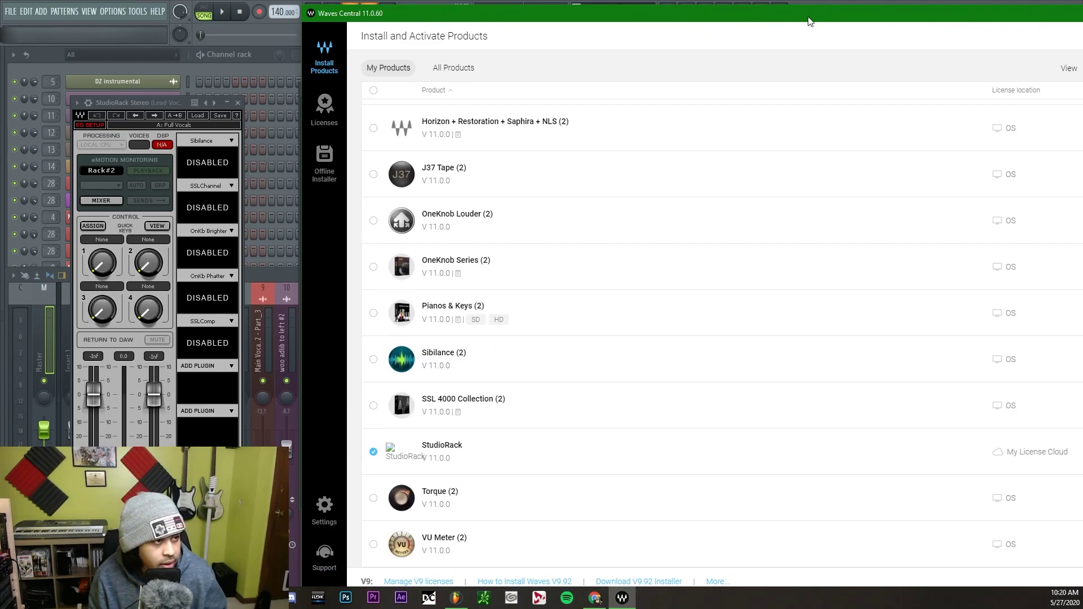
pyautogui.moveTo(809, 18); pyautogui.dragTo(1082, 25)
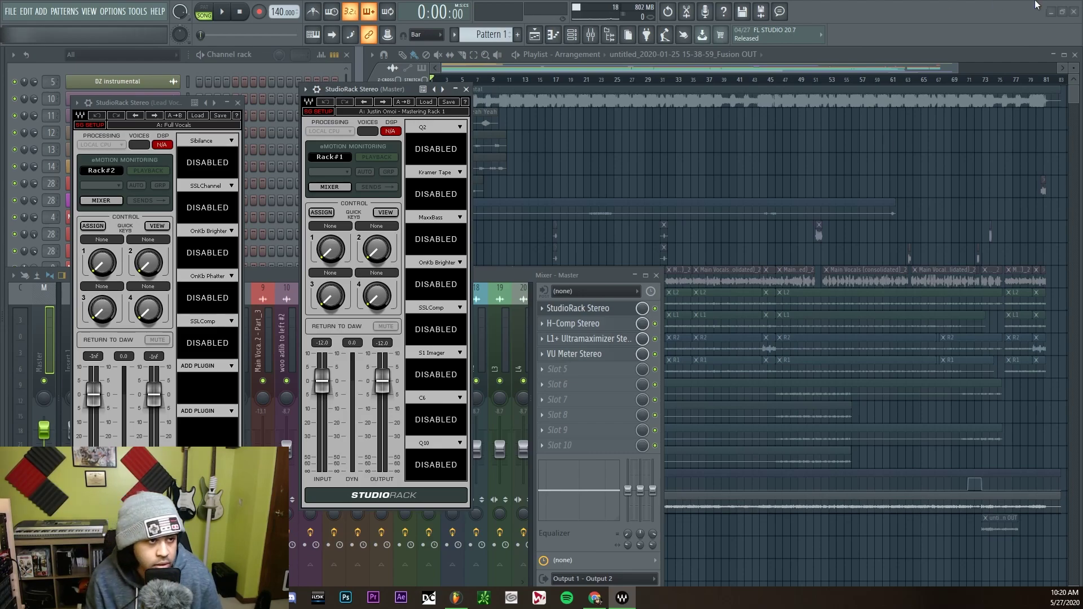
pyautogui.click(1051, 11)
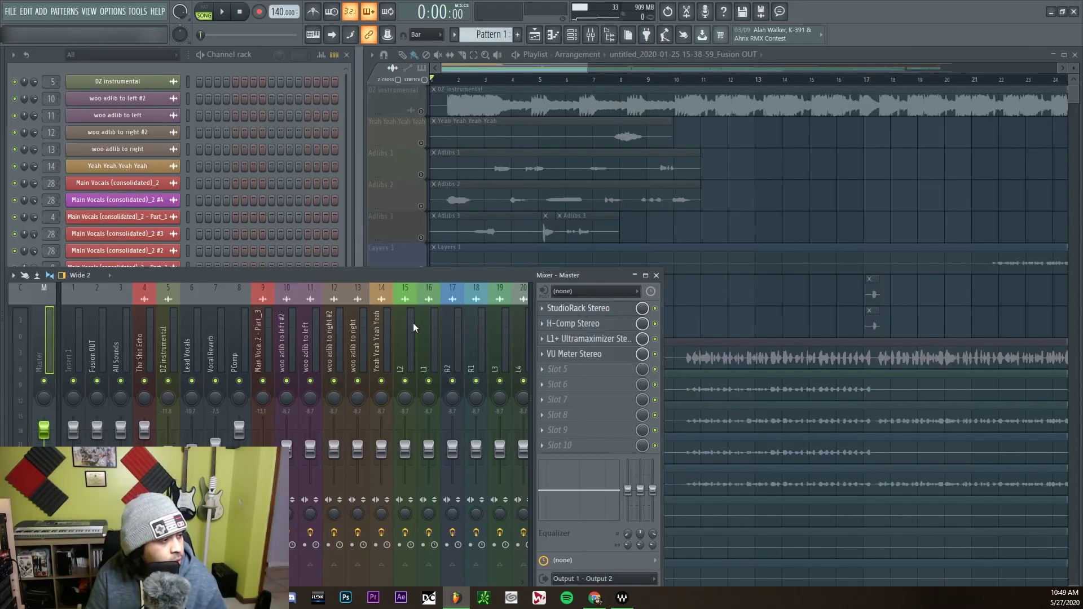
# Open the updated StudioRack on the Lead Vocals track and move its SSLComp window beside the rack.
pyautogui.click(193, 350)
pyautogui.click(170, 348)
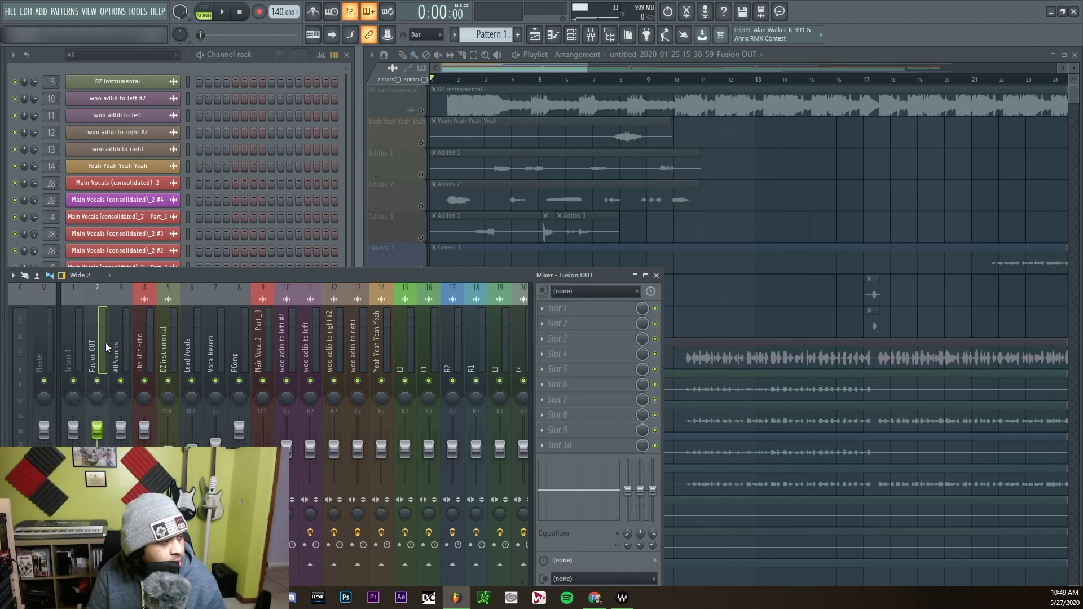
pyautogui.click(193, 349)
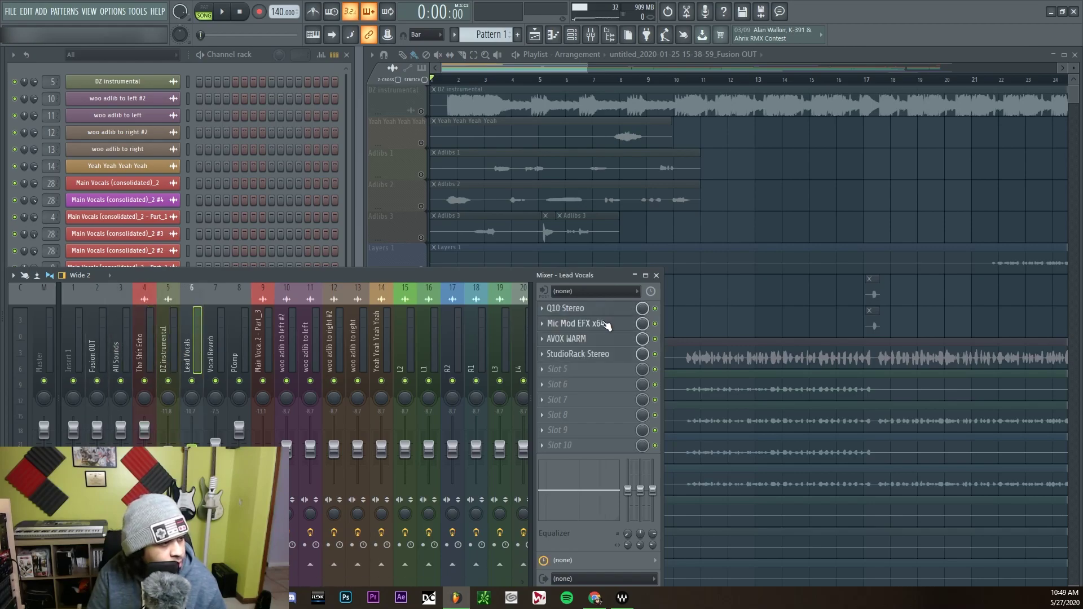
pyautogui.click(592, 355)
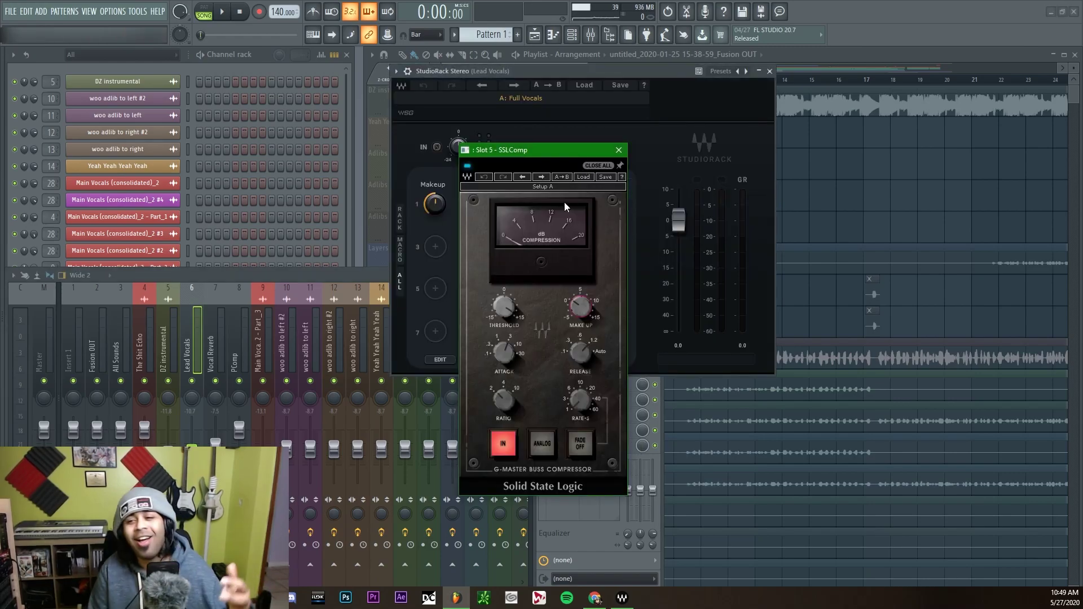
pyautogui.moveTo(516, 147); pyautogui.dragTo(842, 66)
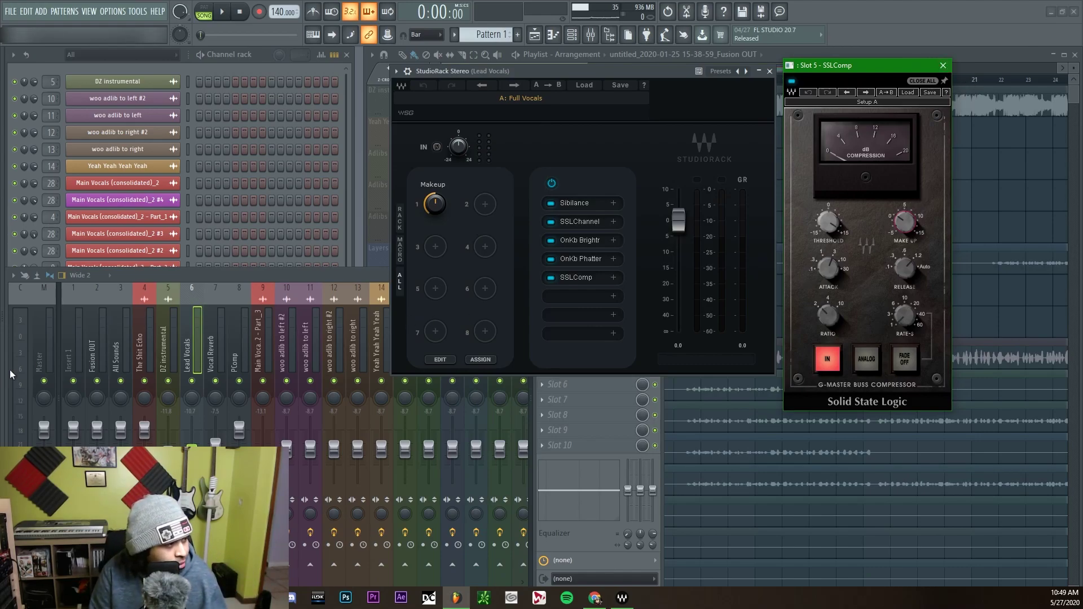
# Bypass the Sibilance plugin in the Lead Vocals StudioRack chain and close the rack.
pyautogui.click(195, 328)
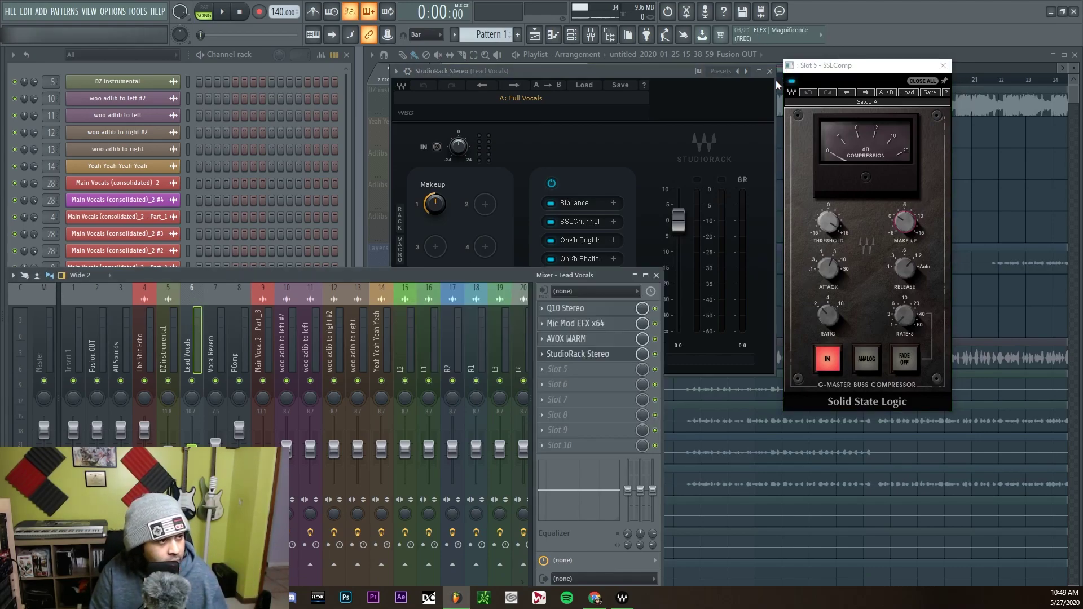
pyautogui.click(703, 86)
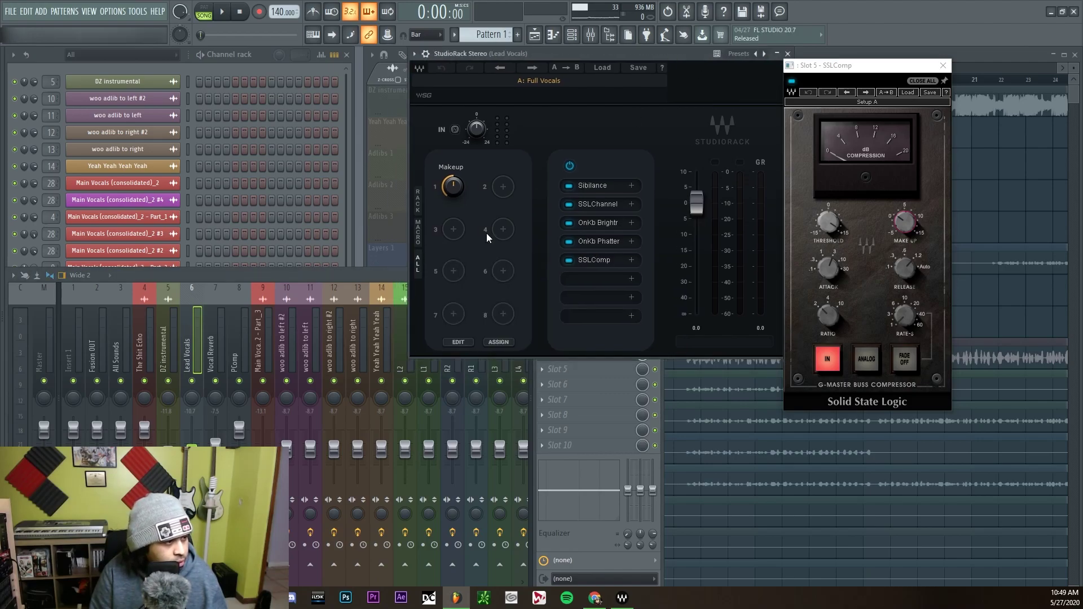
pyautogui.click(568, 186)
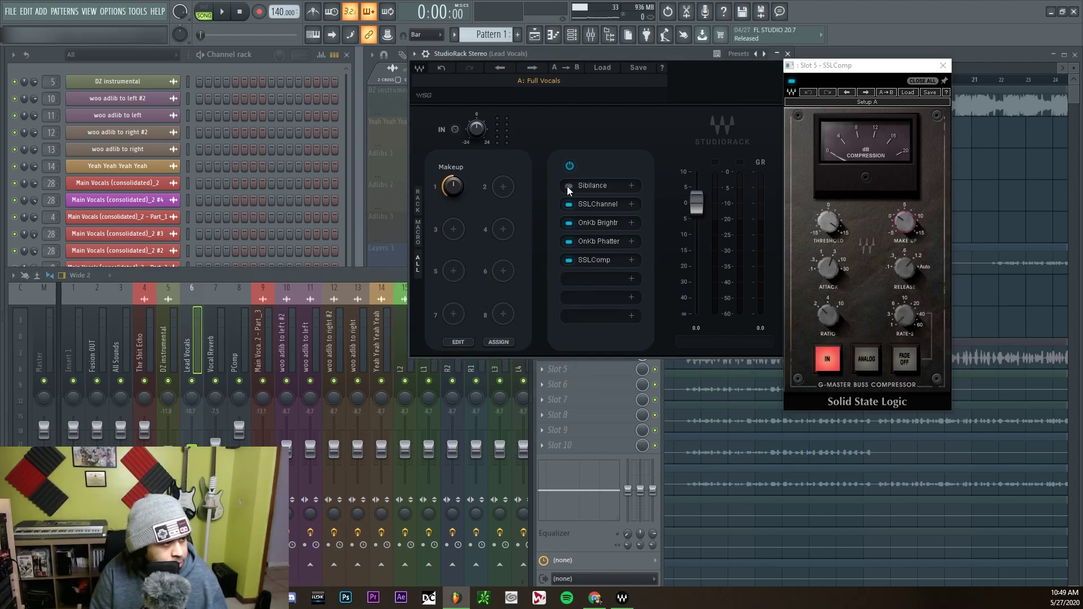
pyautogui.click(788, 53)
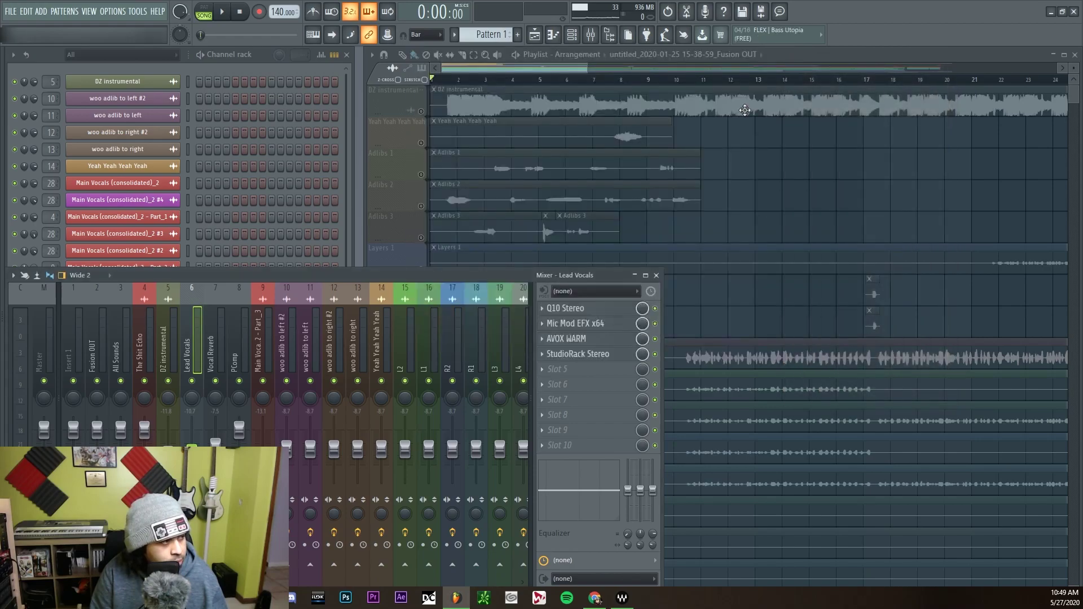
# Open StudioRack Stereo on the Master track to view its mastering chain.
pyautogui.click(53, 354)
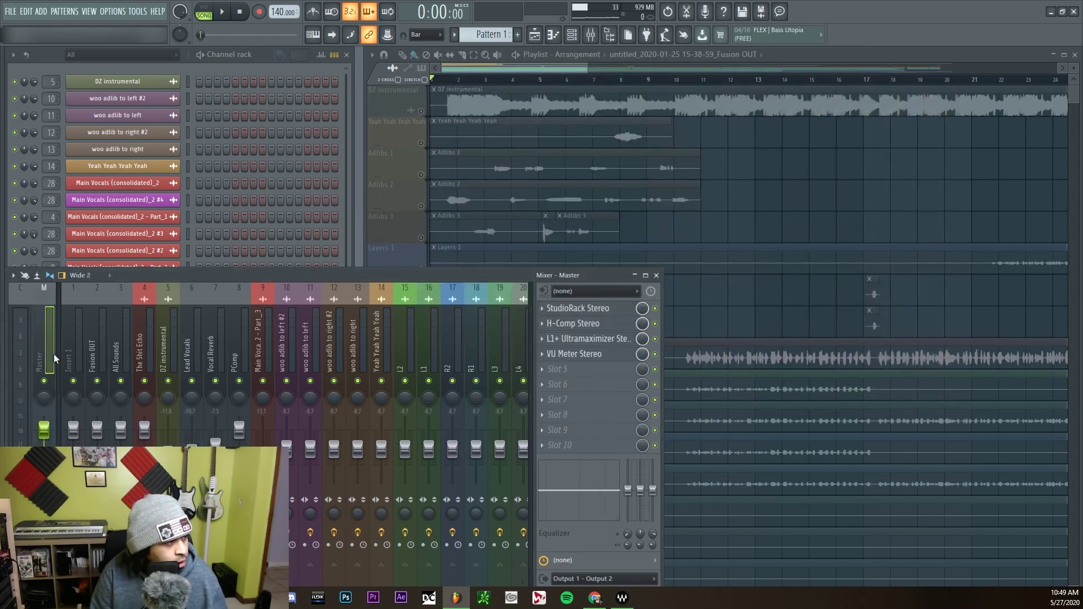
pyautogui.click(592, 309)
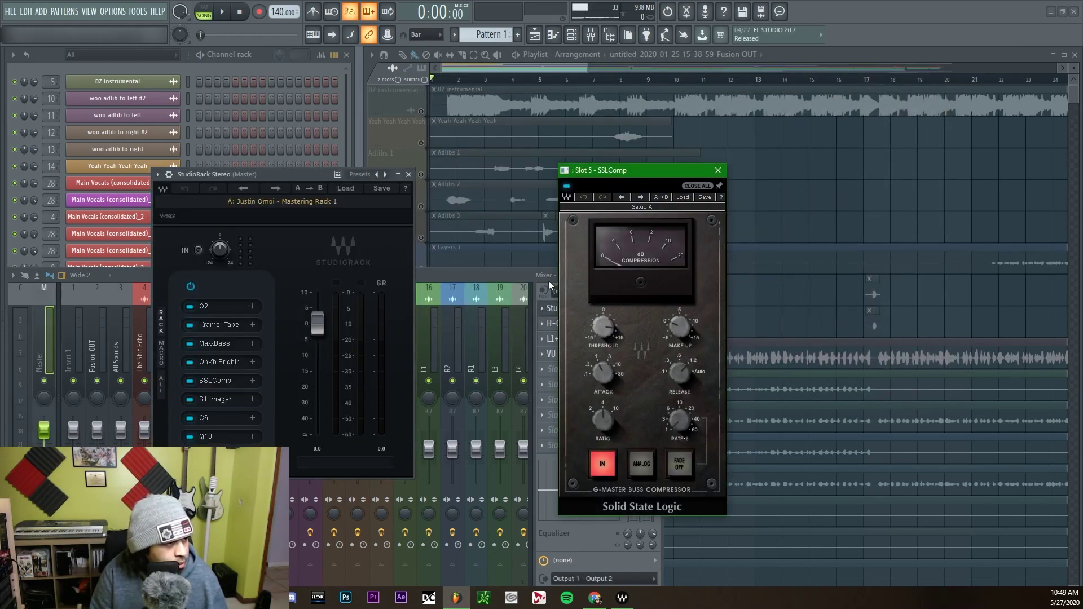
pyautogui.click(814, 246)
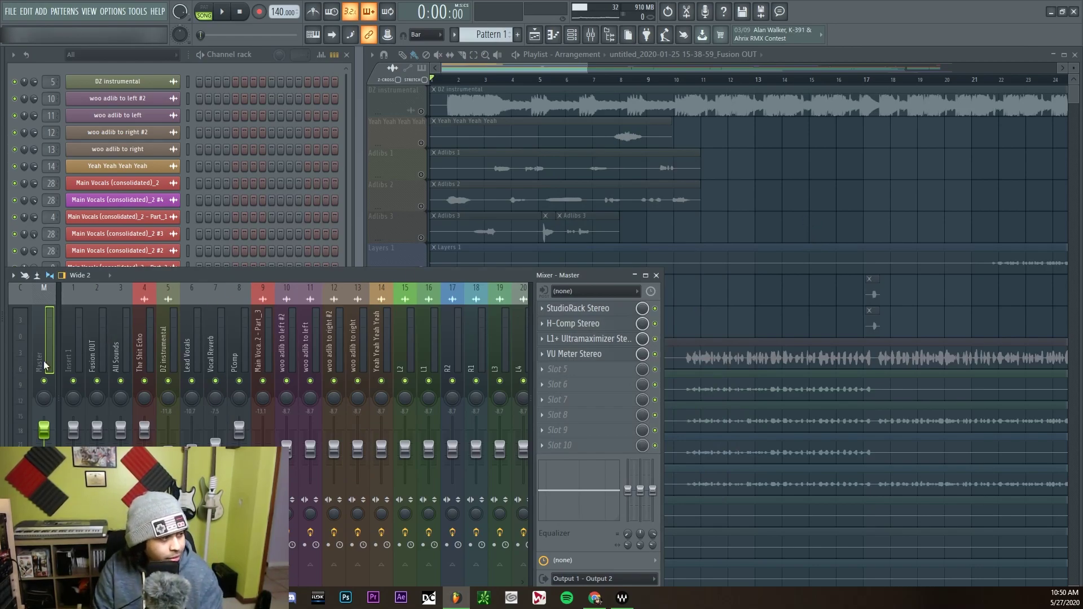
# Examine the project's info page and look over the full arrangement in the playlist.
pyautogui.press('F11')
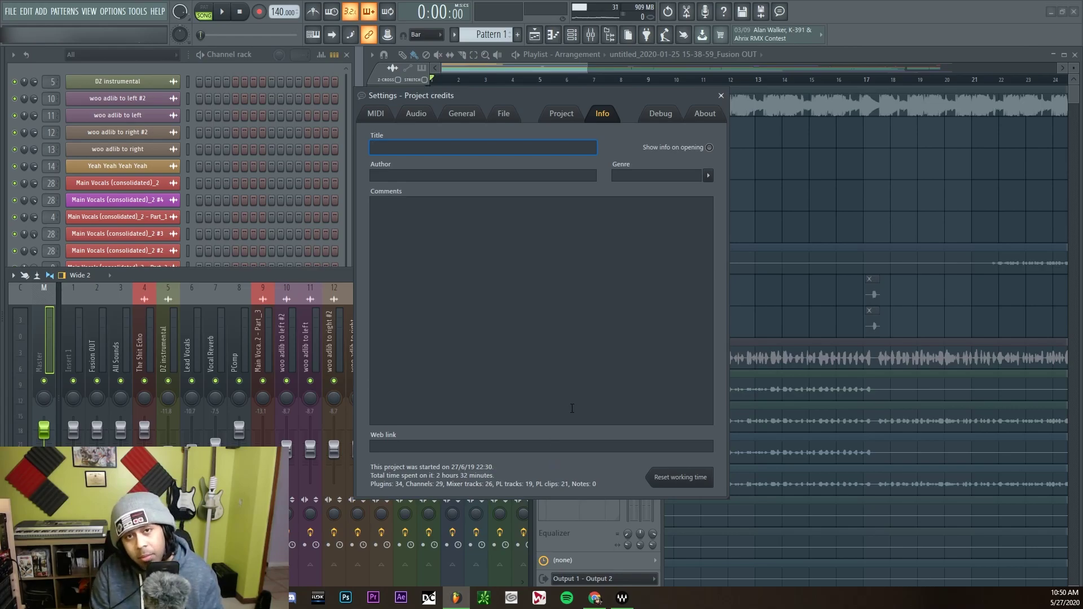
pyautogui.press('F11')
pyautogui.click(833, 203)
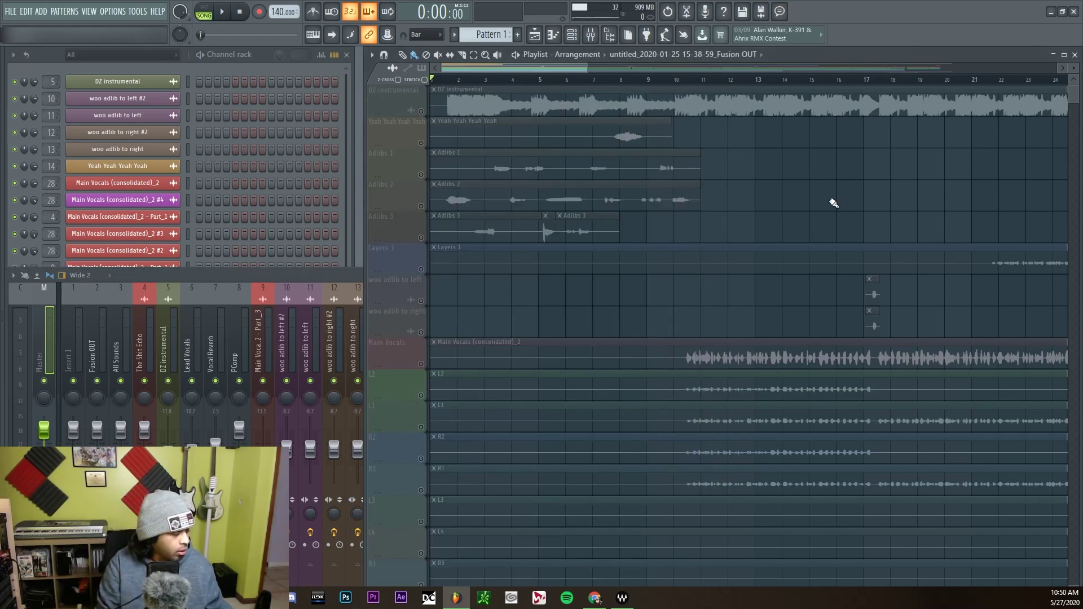
pyautogui.scroll(-3, 826, 225)
pyautogui.scroll(-5, 643, 509)
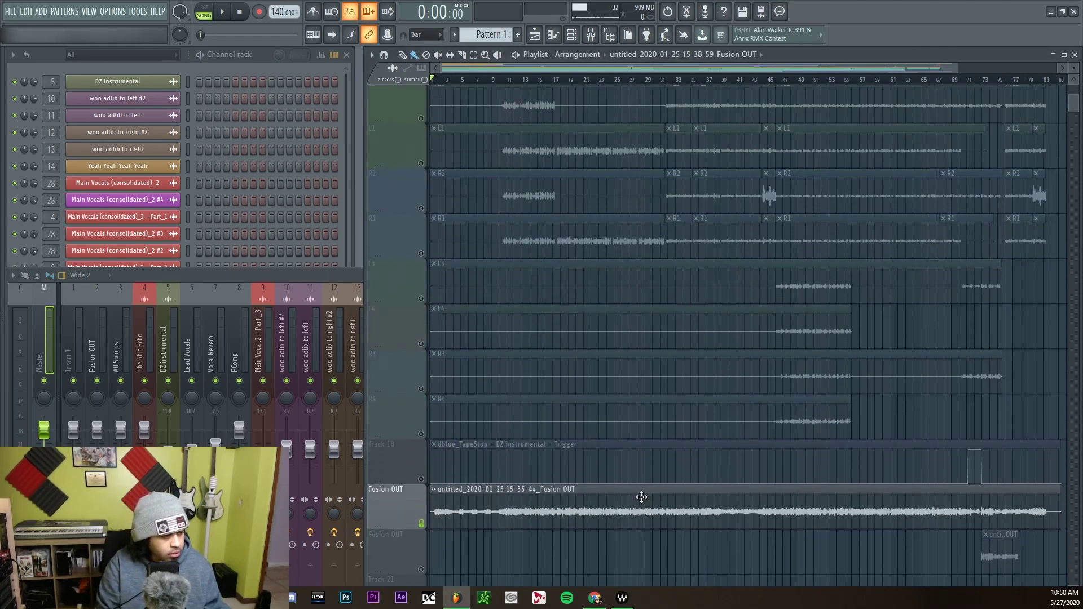
pyautogui.scroll(-3, 643, 474)
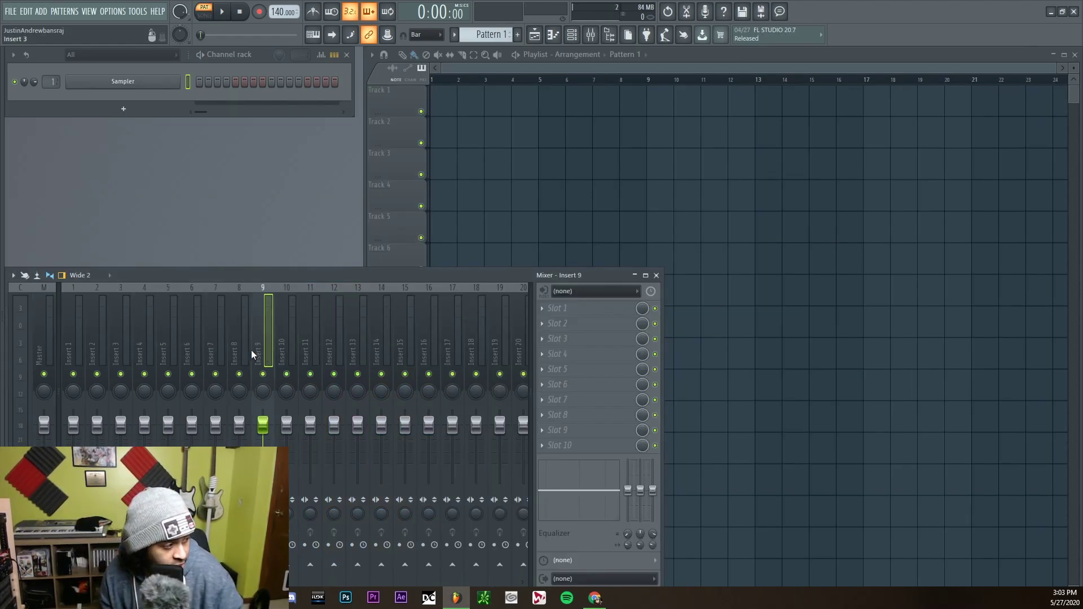
# Find StudioRack Stereo in the plugin manager by searching "rack" and load it into effect slot 9 of Insert 5.
pyautogui.click(598, 309)
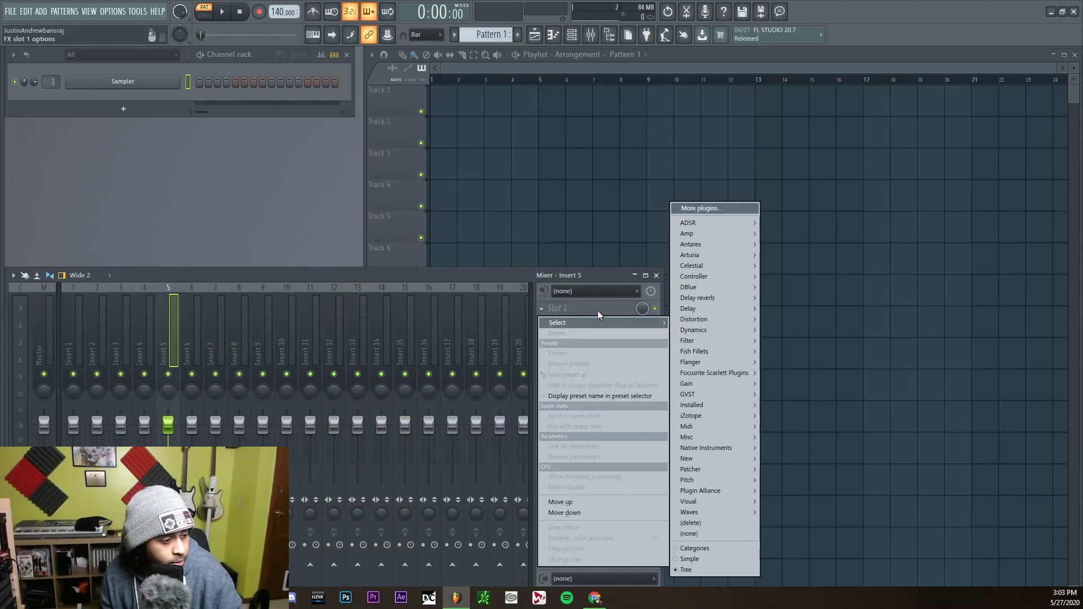
pyautogui.moveTo(749, 512)
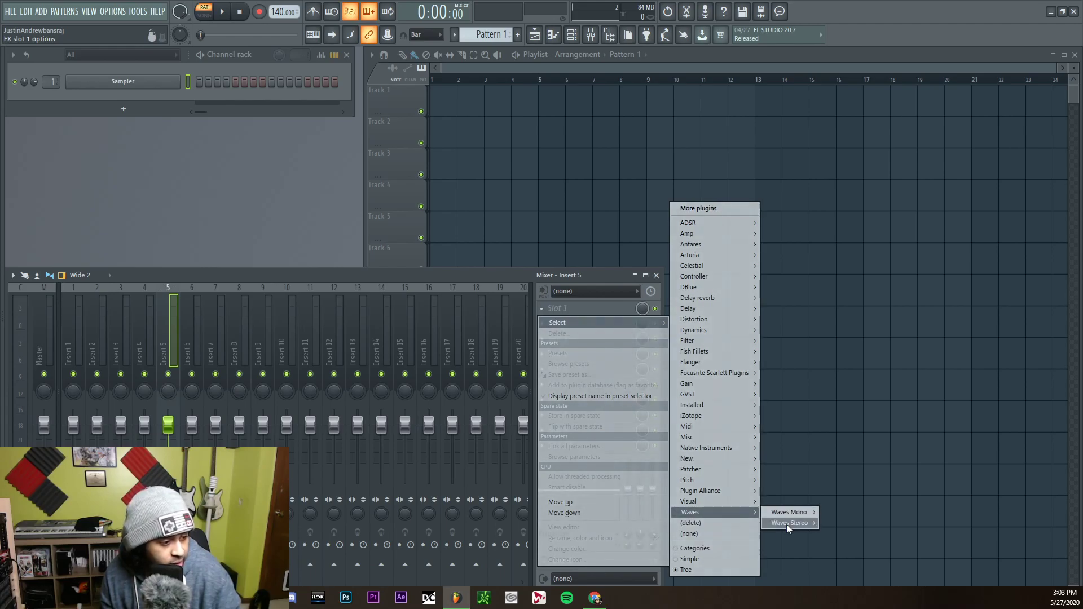
pyautogui.moveTo(789, 523)
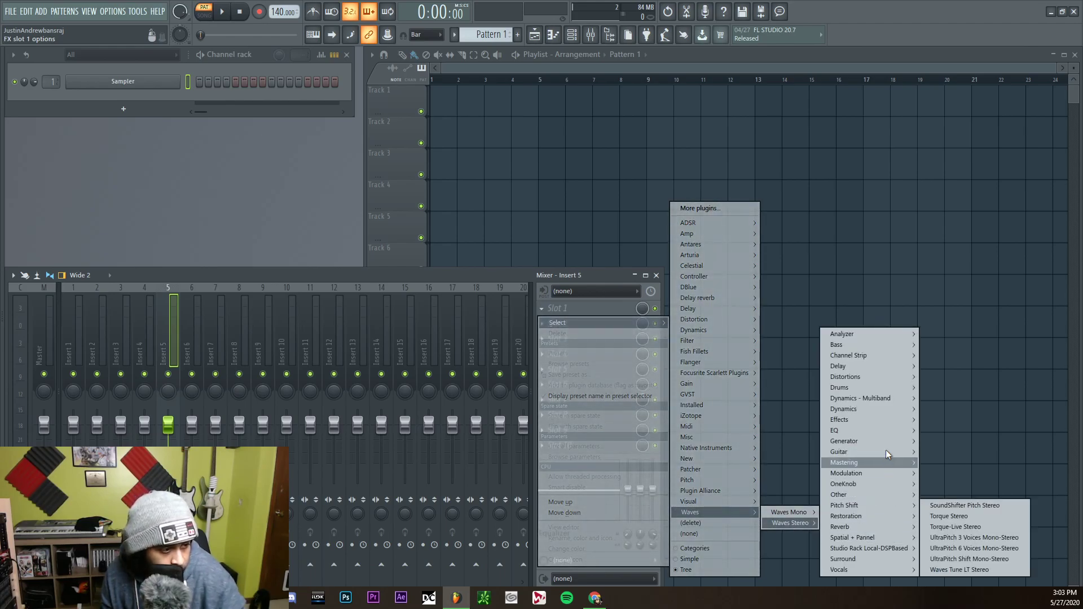
pyautogui.click(700, 208)
pyautogui.click(361, 132)
pyautogui.moveTo(571, 455); pyautogui.dragTo(574, 438)
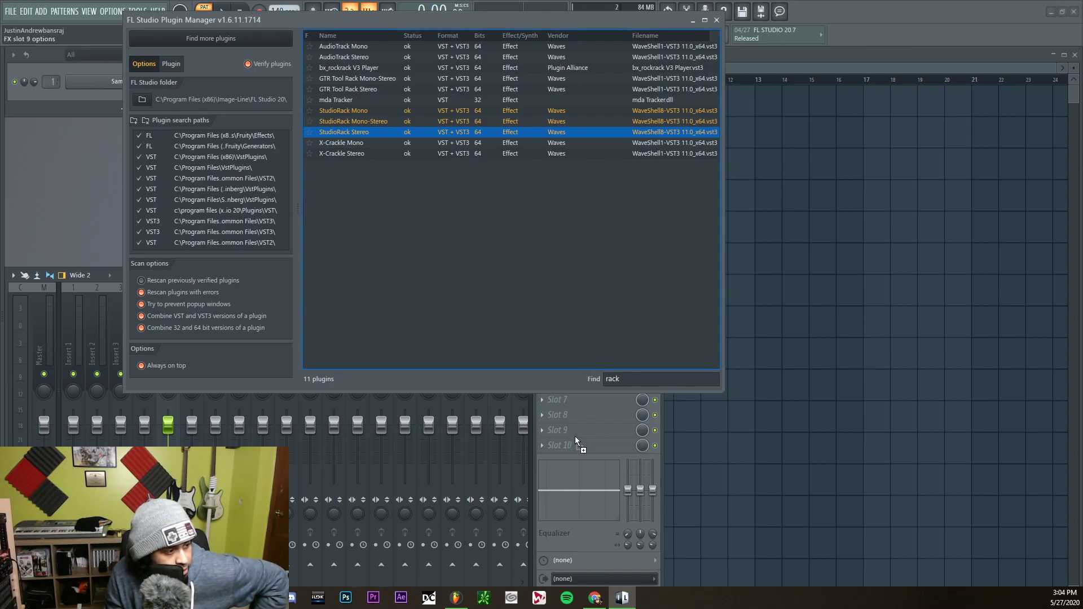
pyautogui.click(717, 20)
# Move the empty StudioRack window clear of the mixer and close the playlist.
pyautogui.moveTo(158, 154); pyautogui.dragTo(767, 151)
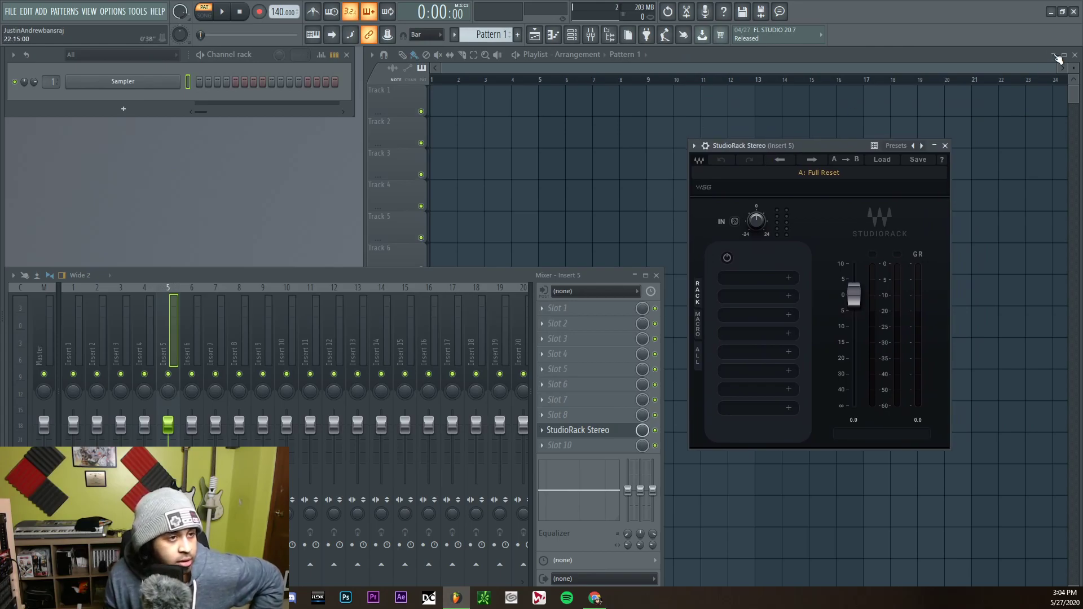
pyautogui.click(1075, 54)
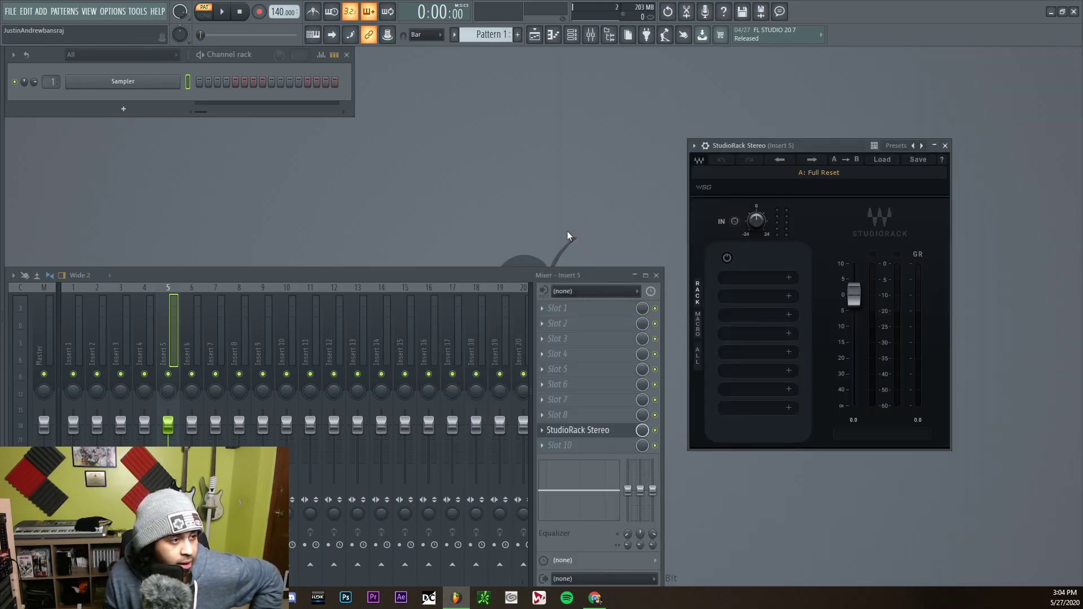
# Close the mixer and reposition the StudioRack window on the empty workspace.
pyautogui.click(655, 276)
pyautogui.moveTo(804, 144); pyautogui.dragTo(761, 141)
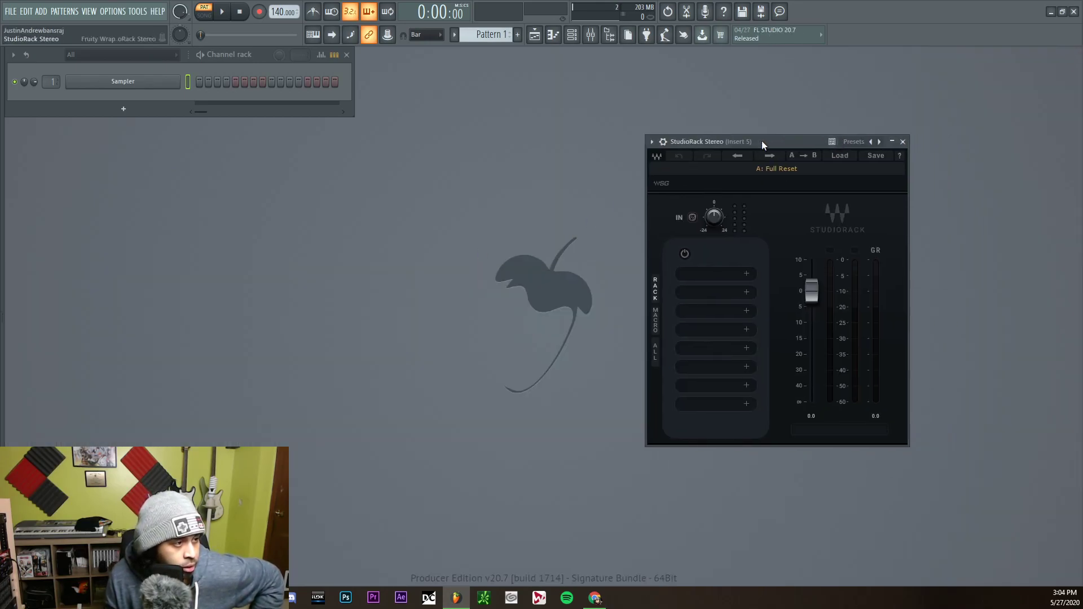
# View StudioRack's version information, and check its SoundGrid status without opening the SG setup.
pyautogui.click(657, 156)
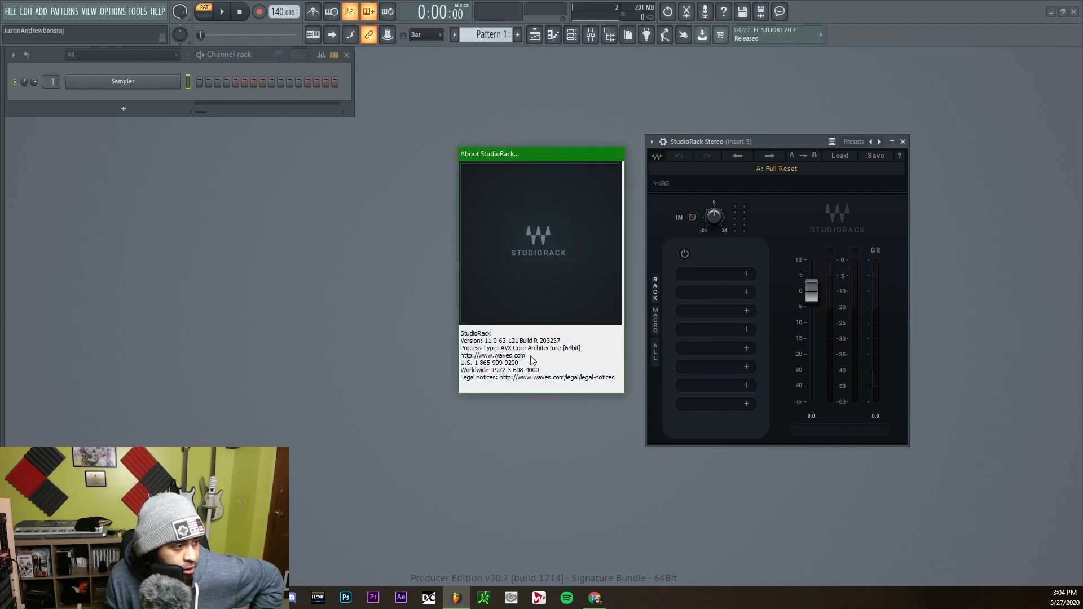
pyautogui.click(503, 333)
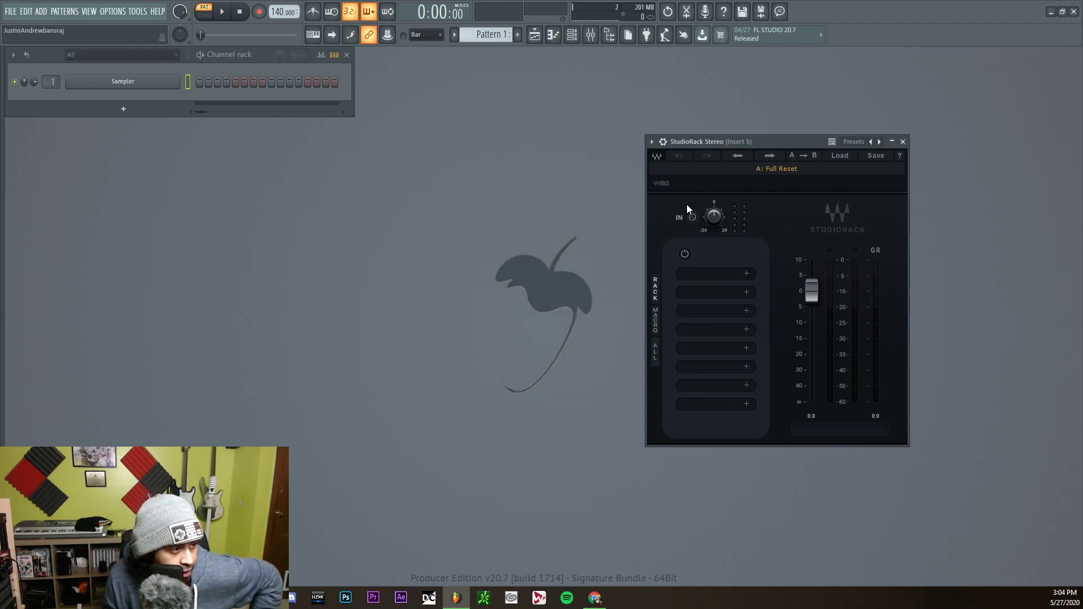
pyautogui.click(664, 184)
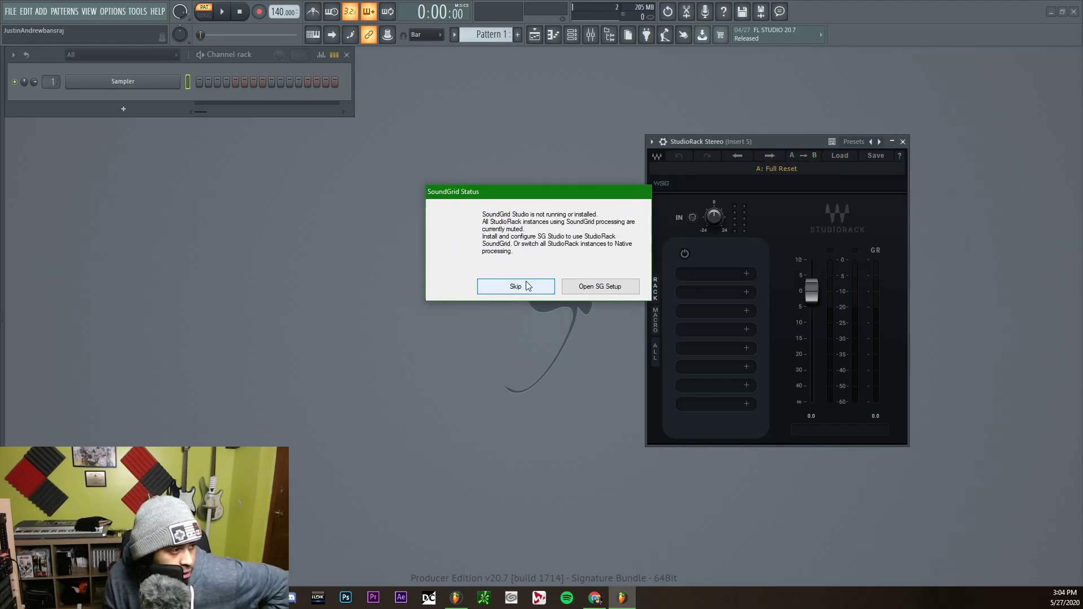
pyautogui.click(530, 289)
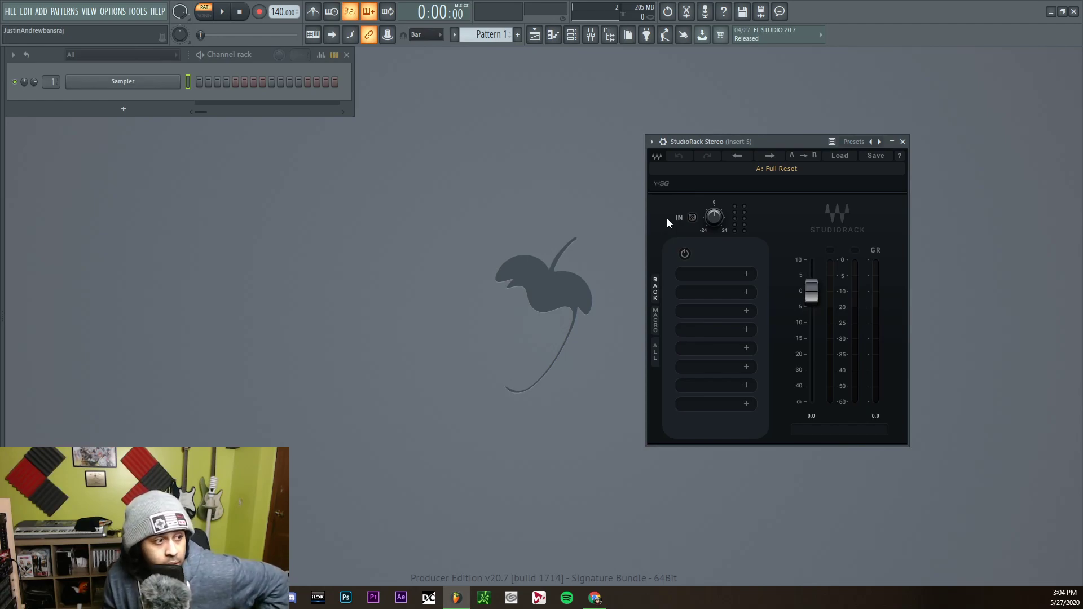
# Try the input polarity switch, an input gain of 9.9 and an output gain of -8.8, and reset both gains to 0.
pyautogui.click(692, 217)
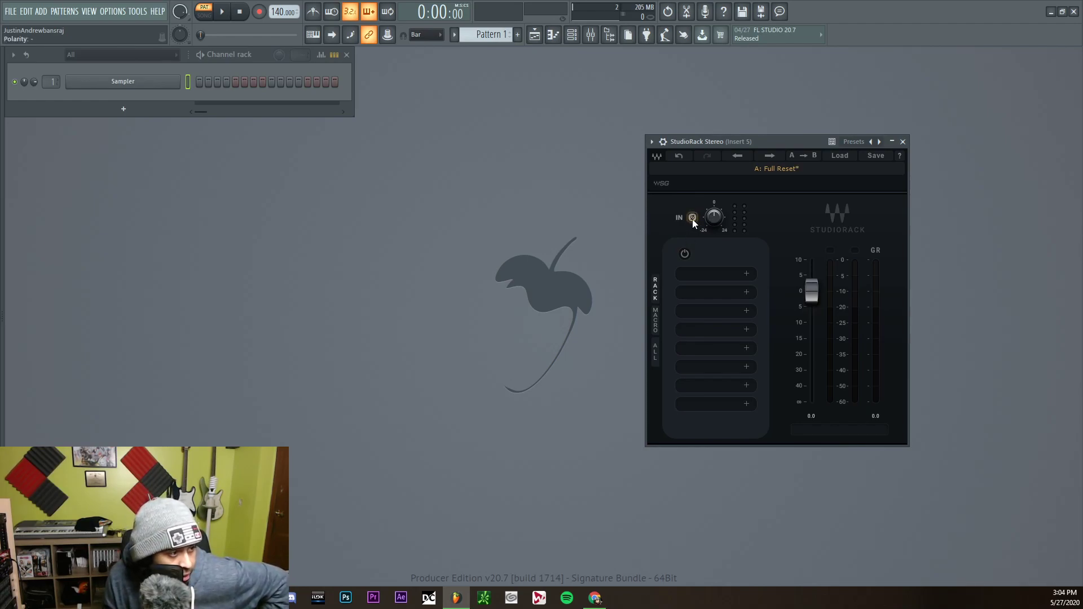
pyautogui.moveTo(714, 217); pyautogui.dragTo(713, 193)
pyautogui.rightClick(712, 216)
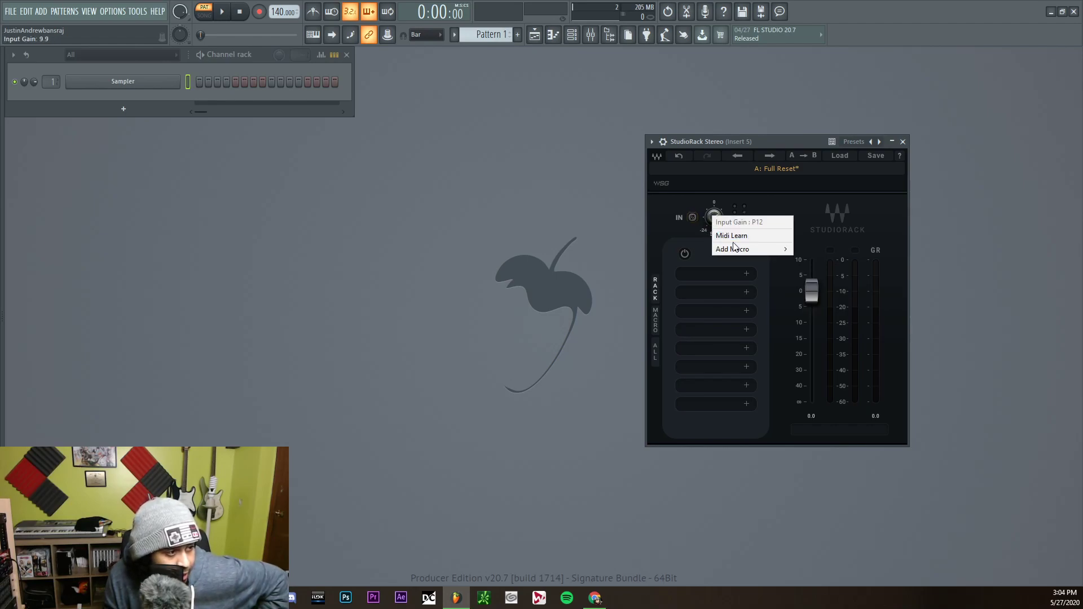
pyautogui.moveTo(776, 249)
pyautogui.click(707, 188)
pyautogui.click(710, 233)
pyautogui.press('Escape')
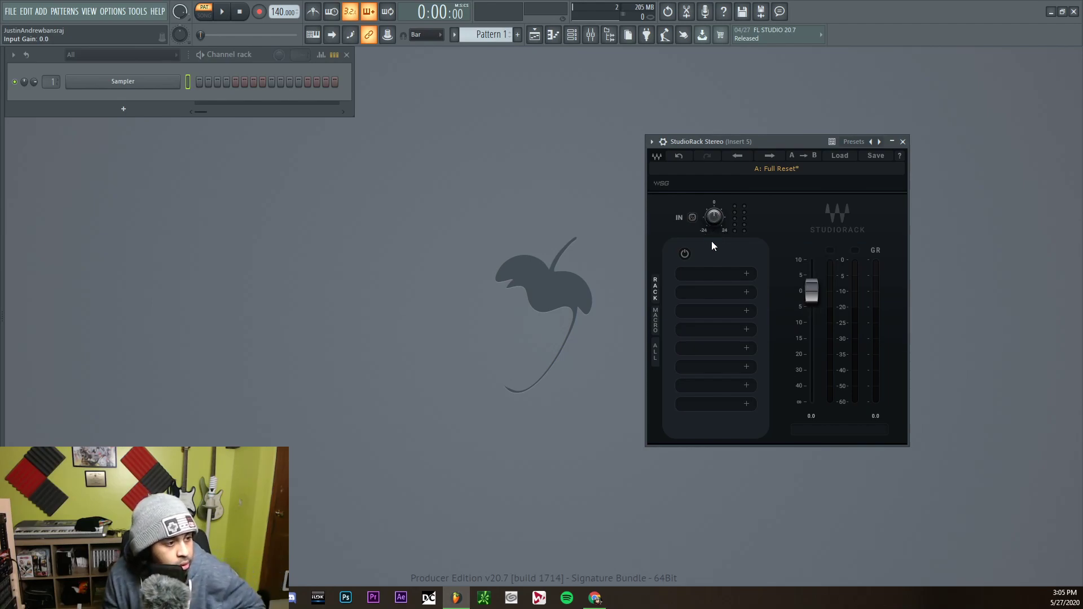
pyautogui.moveTo(811, 291); pyautogui.dragTo(816, 333)
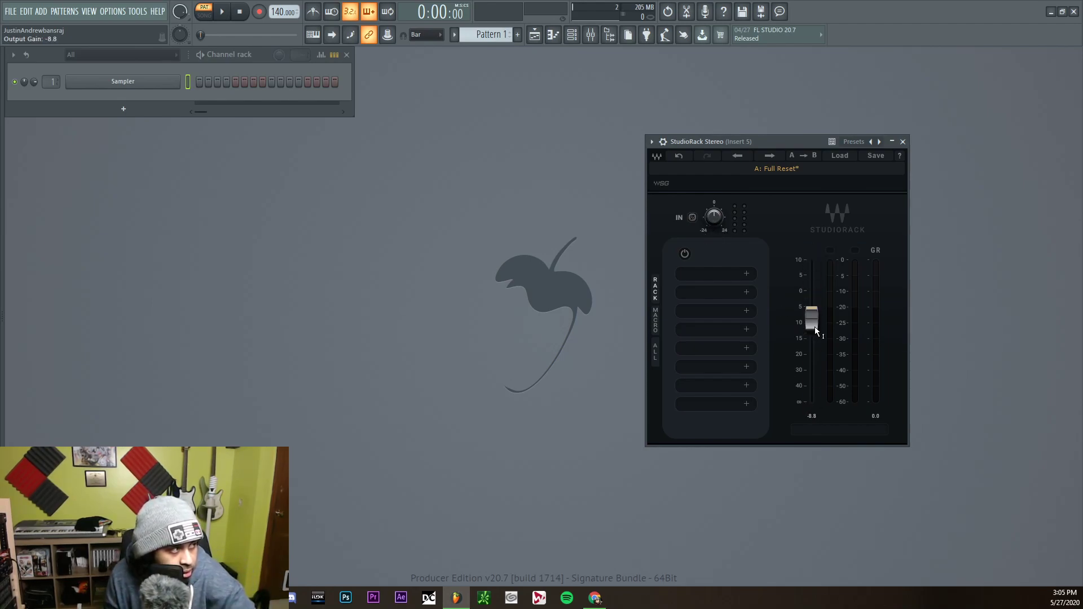
pyautogui.keyDown('alt'); pyautogui.click(811, 368); pyautogui.keyUp('alt')
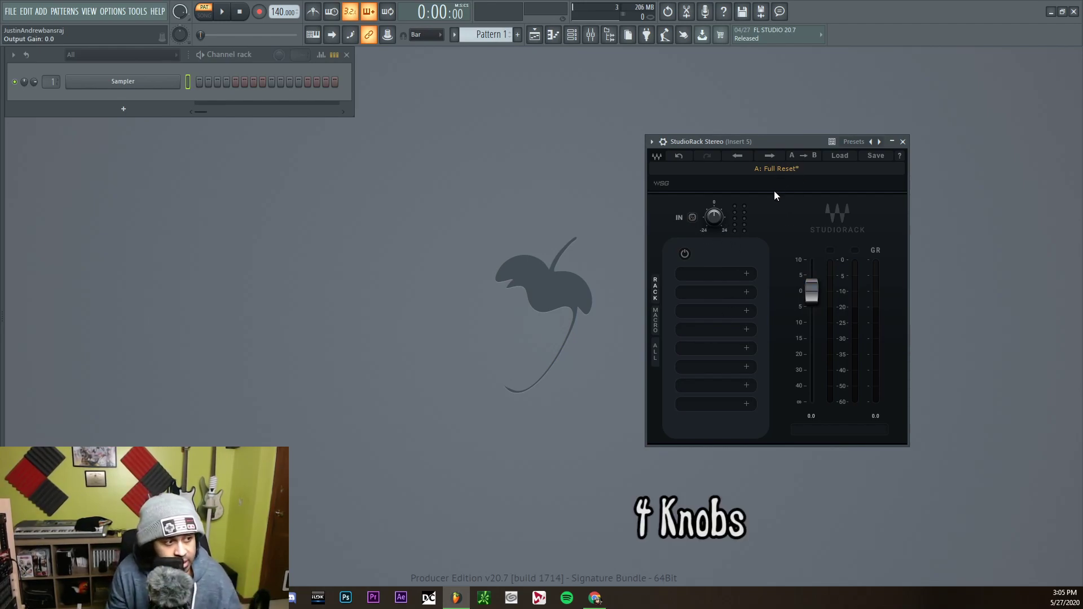
# Show the Macro view and look at the assignment options of macro knob 1.
pyautogui.click(655, 320)
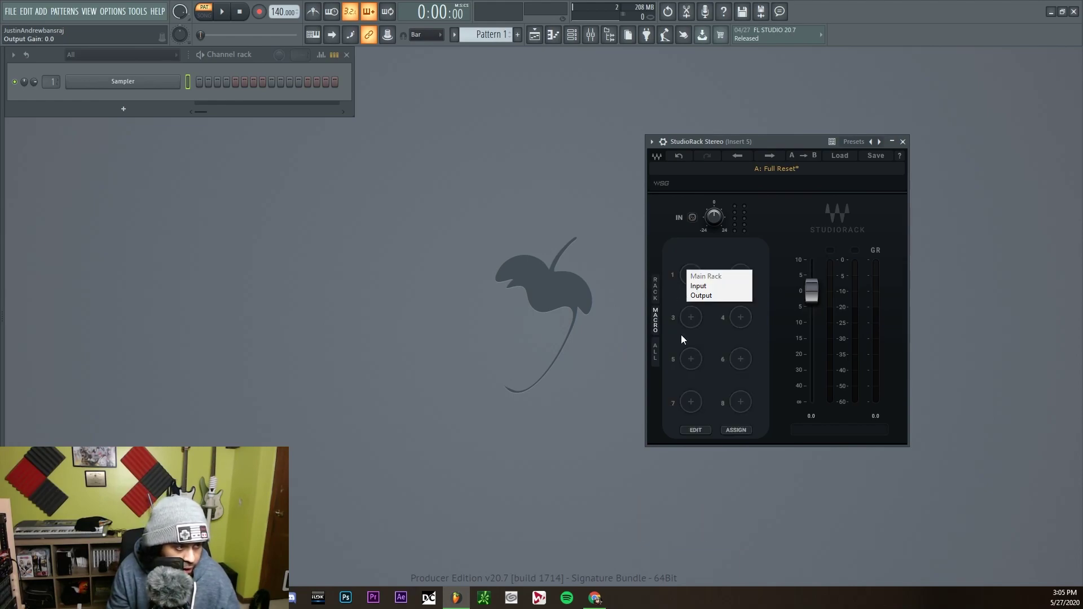
pyautogui.click(705, 285)
pyautogui.moveTo(692, 272); pyautogui.dragTo(692, 273)
# Compare the Rack view with the All view, keep All displayed and reposition the StudioRack window.
pyautogui.click(655, 351)
pyautogui.moveTo(856, 141); pyautogui.dragTo(697, 134)
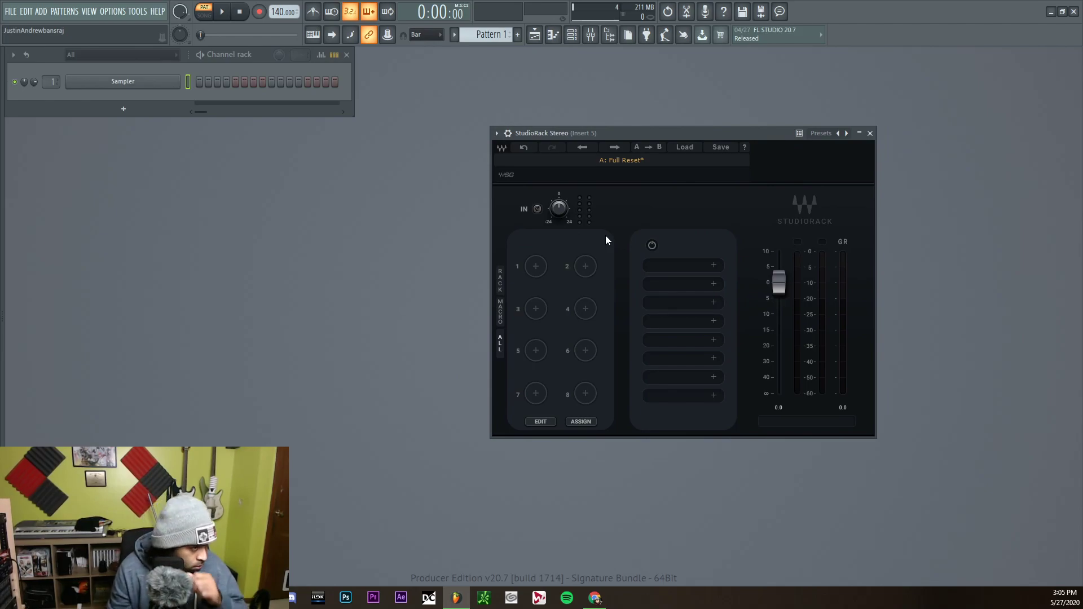
pyautogui.click(500, 280)
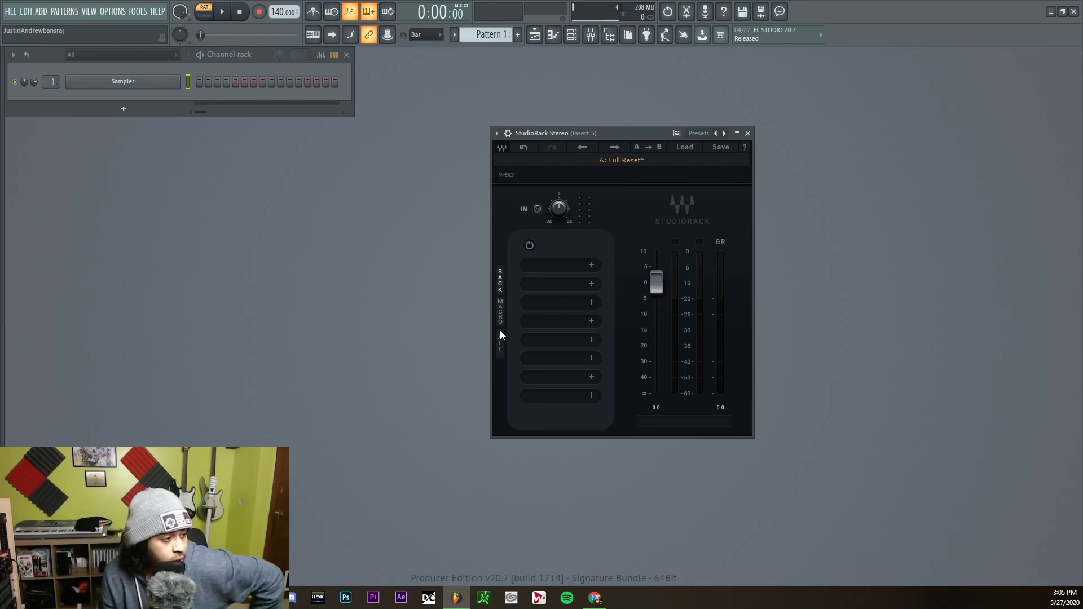
pyautogui.click(500, 345)
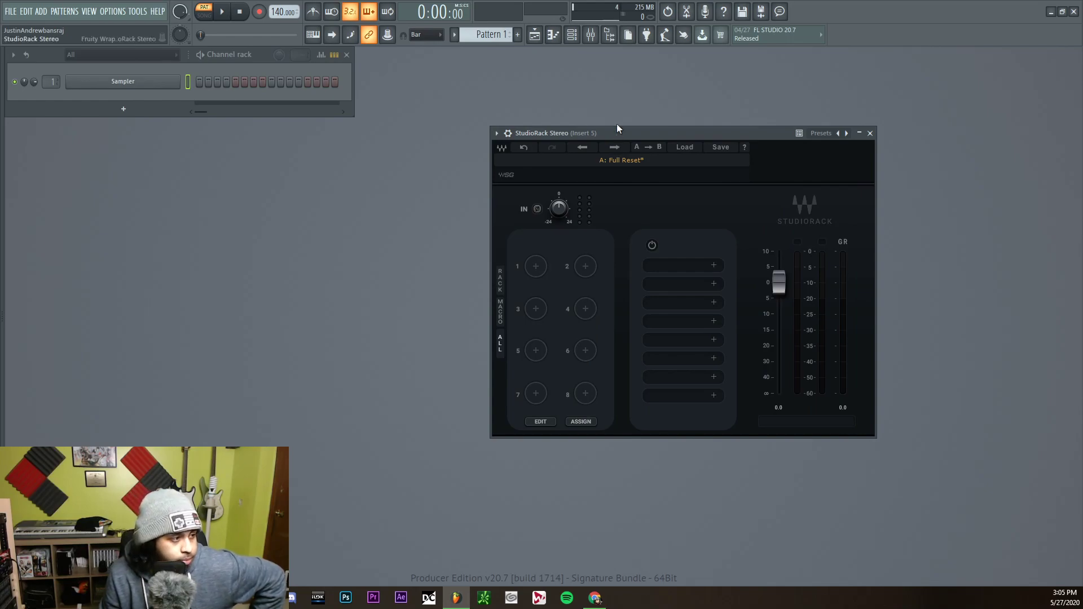
pyautogui.moveTo(617, 133); pyautogui.dragTo(604, 107)
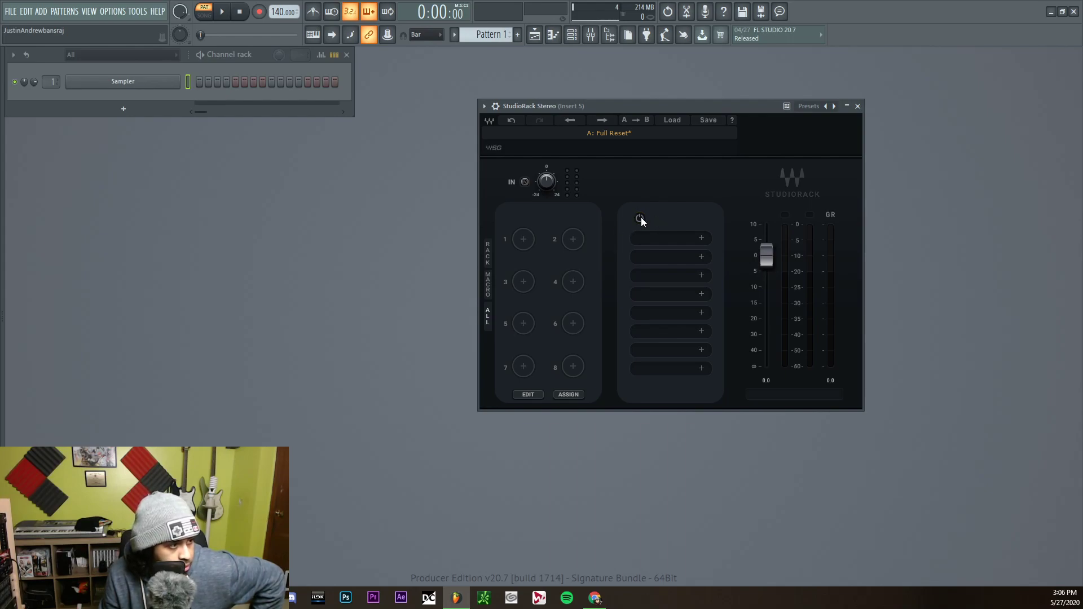
# Insert a MultiBand Split in the first rack slot and move the widened StudioRack window clear.
pyautogui.click(679, 242)
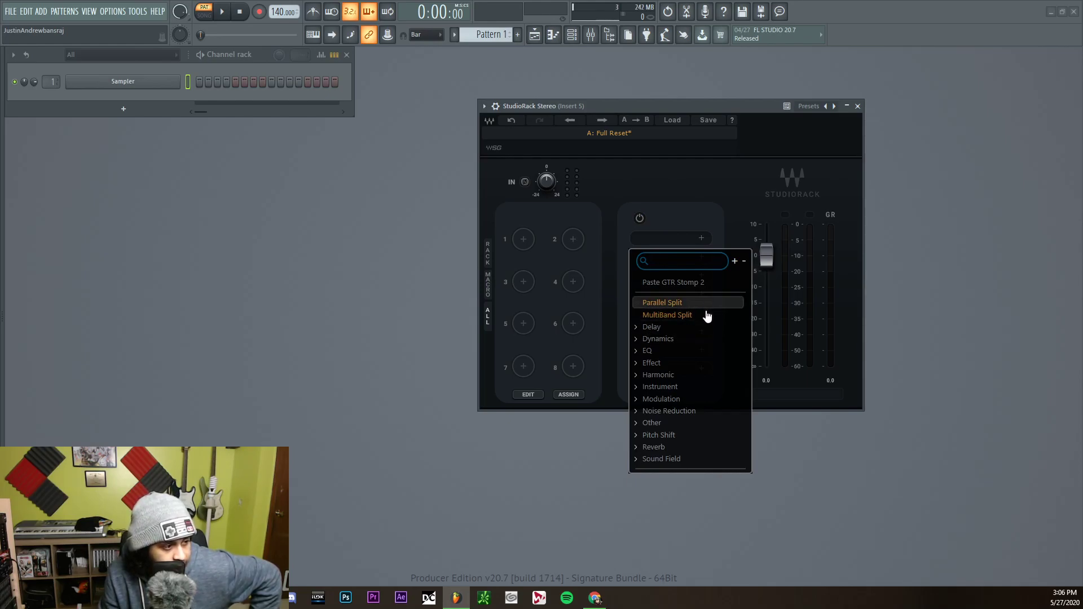
pyautogui.click(683, 315)
pyautogui.click(682, 314)
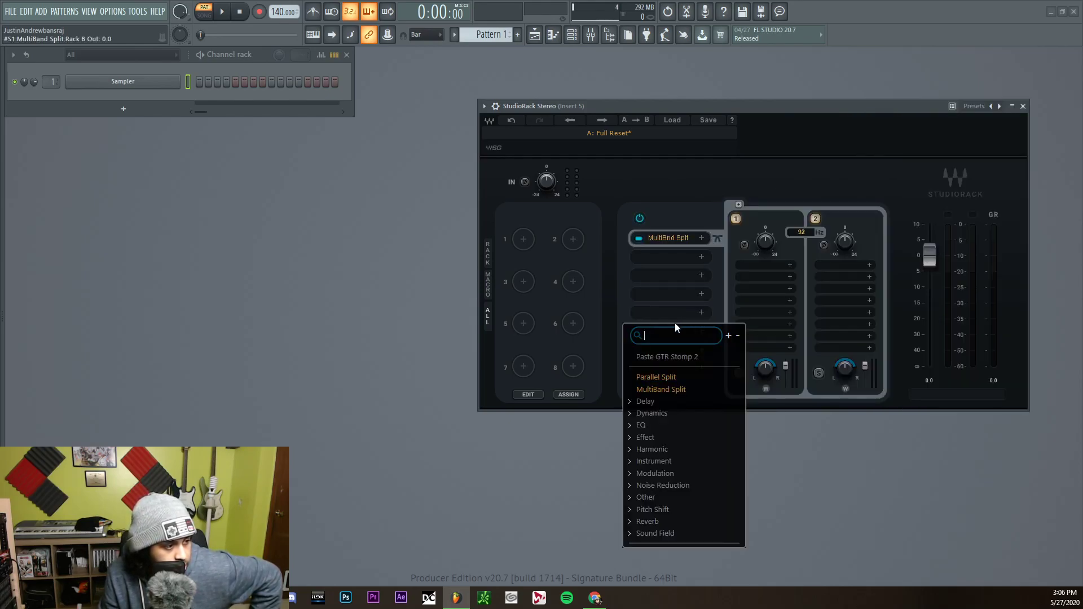
pyautogui.click(719, 191)
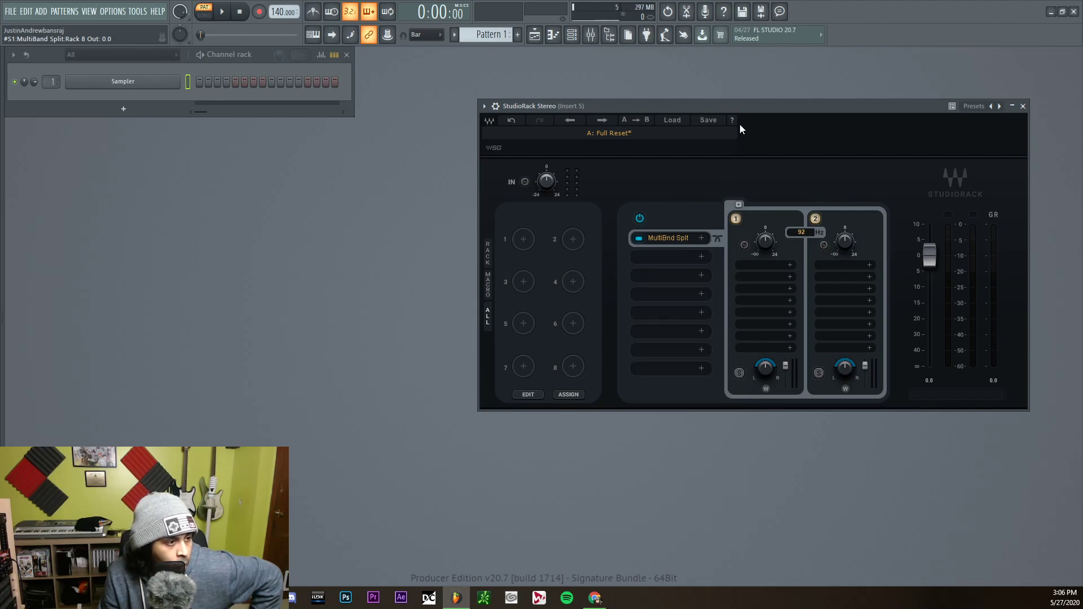
pyautogui.moveTo(740, 105); pyautogui.dragTo(571, 101)
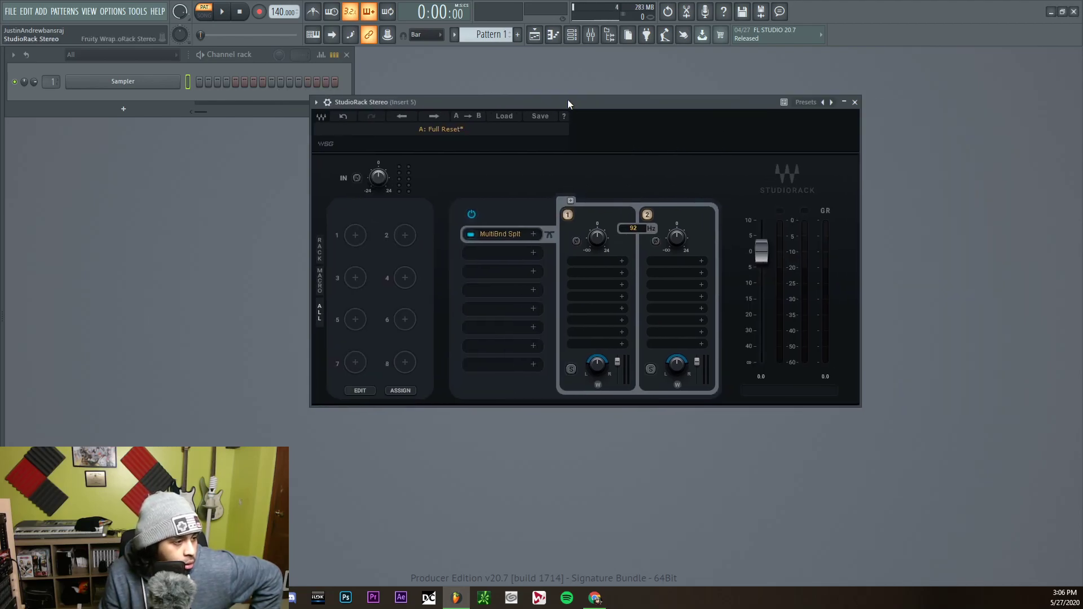
# Nest a Parallel Split in the first slot of band 1 and look at the insert options for band 2.
pyautogui.click(614, 269)
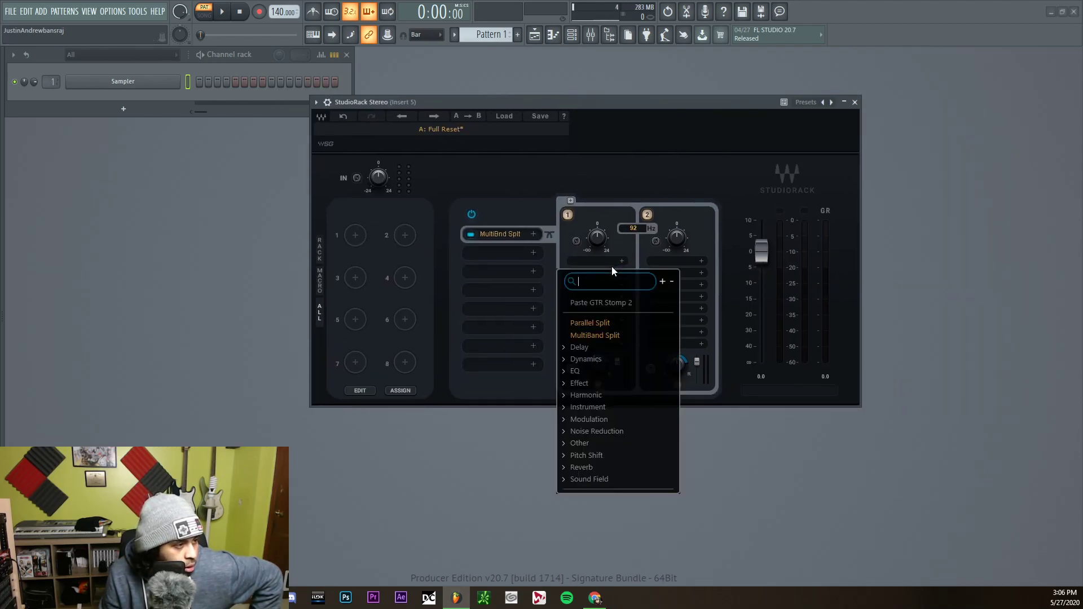
pyautogui.click(603, 327)
pyautogui.moveTo(510, 190); pyautogui.dragTo(823, 187)
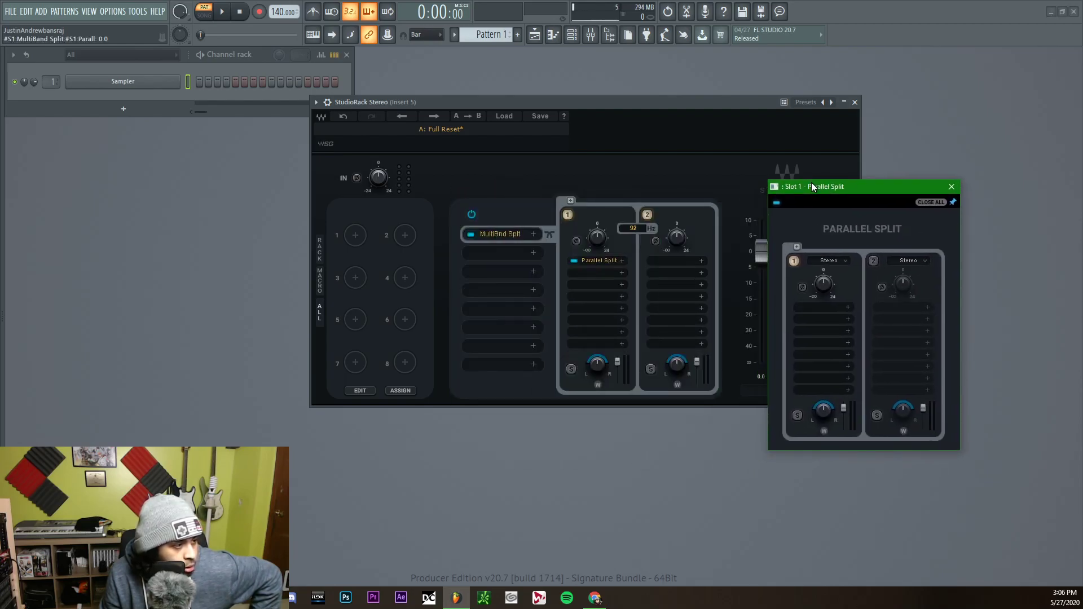
pyautogui.click(658, 287)
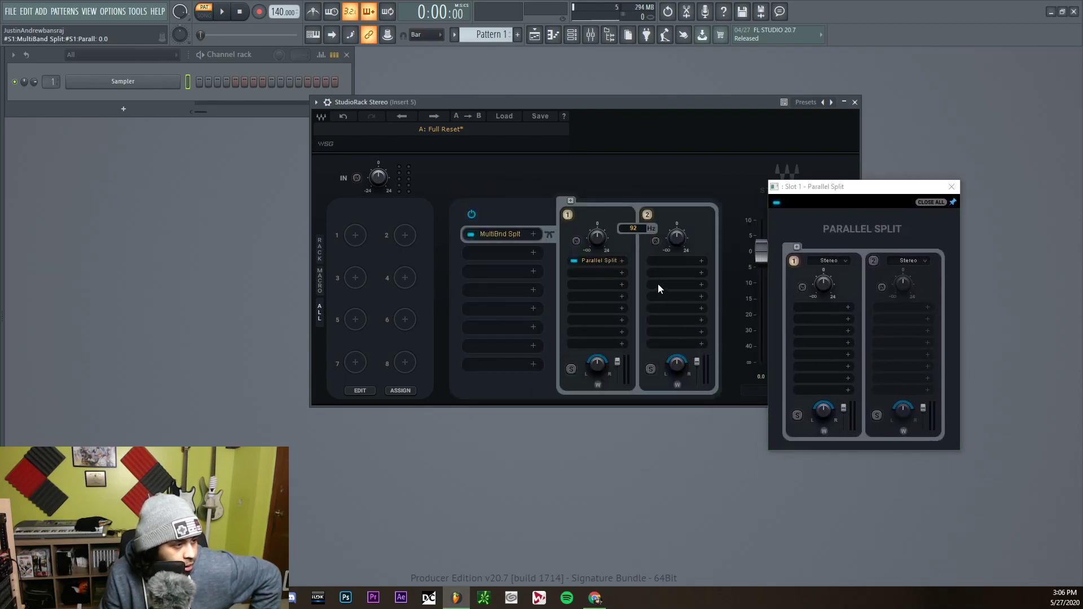
pyautogui.click(703, 286)
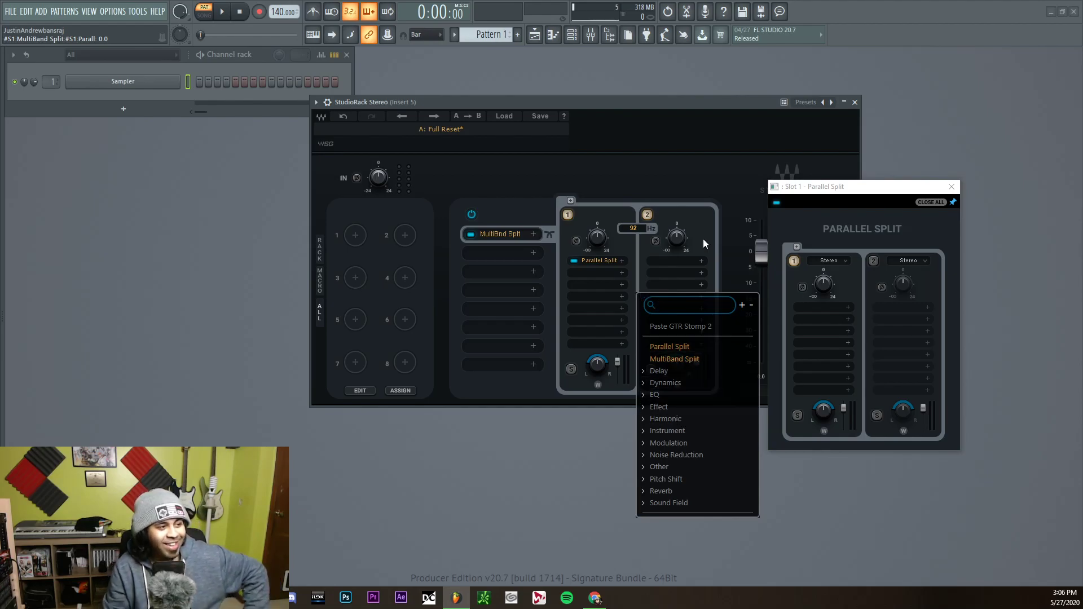
pyautogui.click(668, 251)
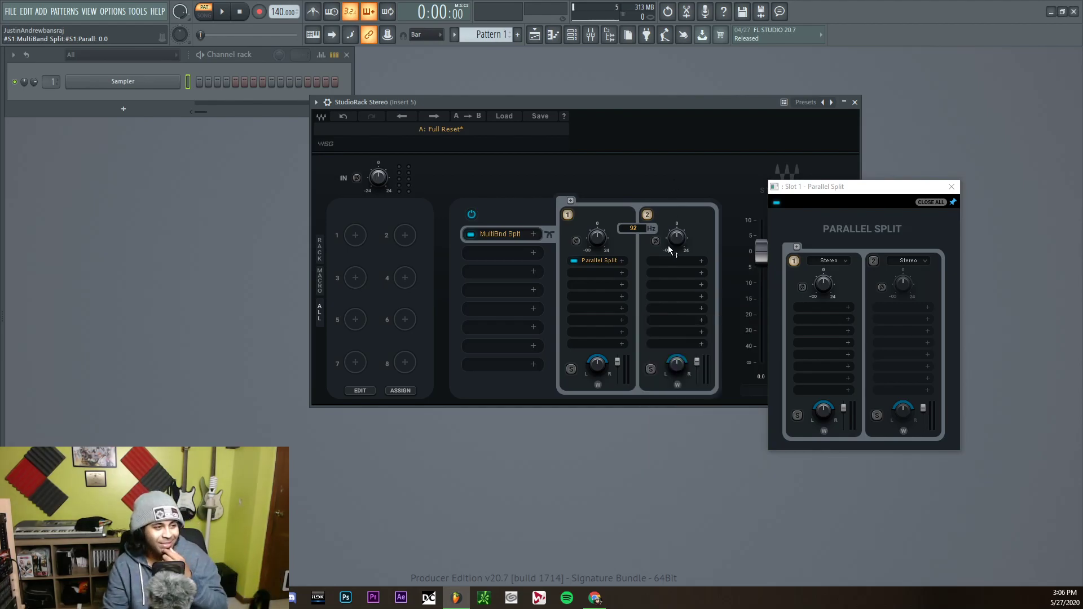
# Try to remove the nested Parallel Split, and remove the MultiBand Split from the first rack slot.
pyautogui.click(621, 262)
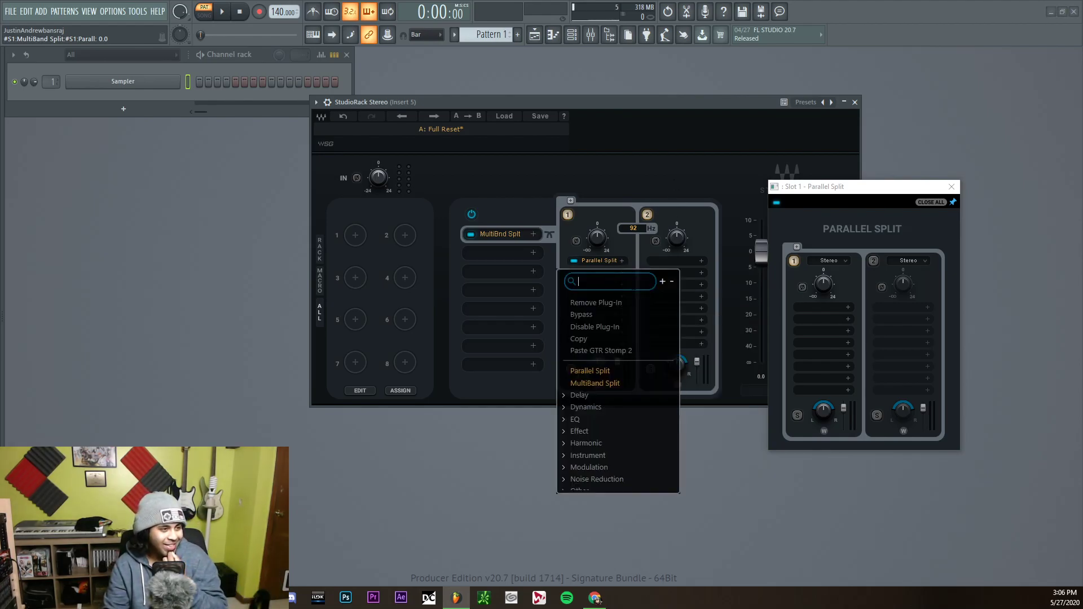
pyautogui.click(623, 303)
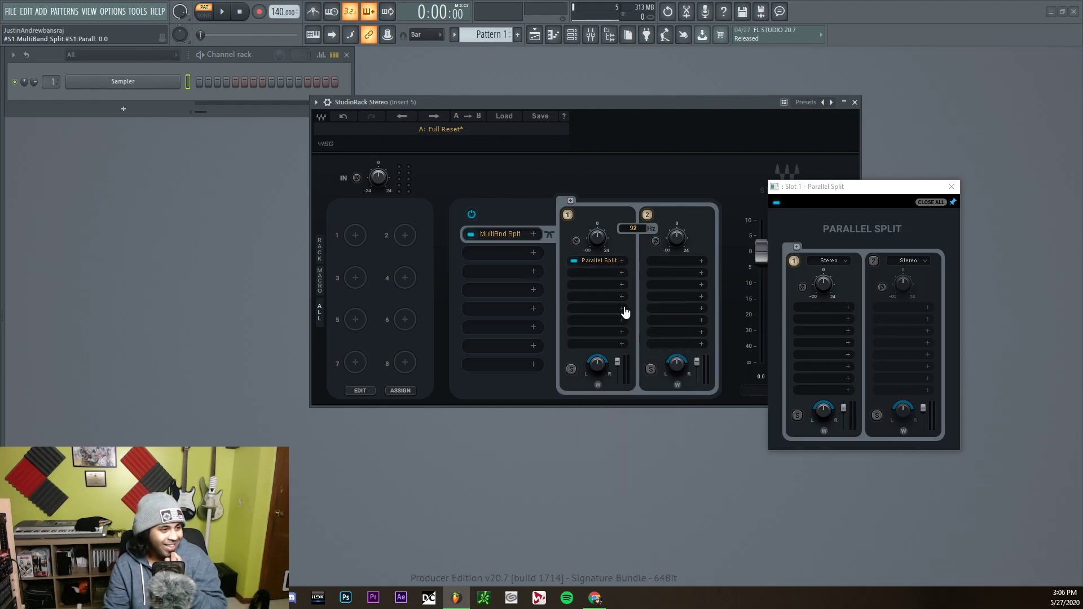
pyautogui.click(528, 237)
pyautogui.click(531, 237)
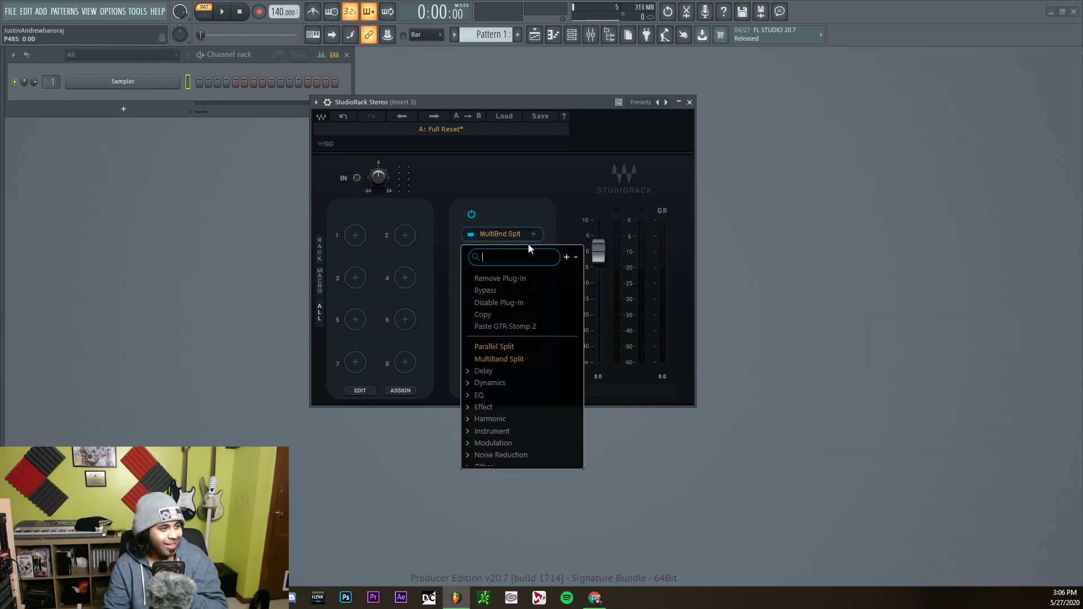
pyautogui.click(500, 281)
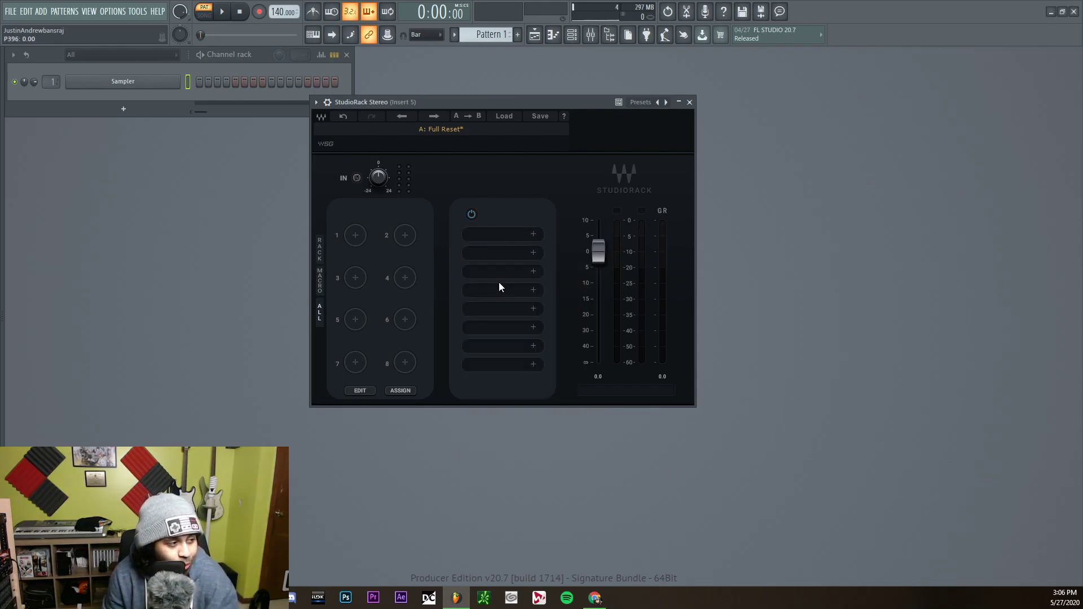
# Insert a Parallel Split in the first rack slot.
pyautogui.click(513, 236)
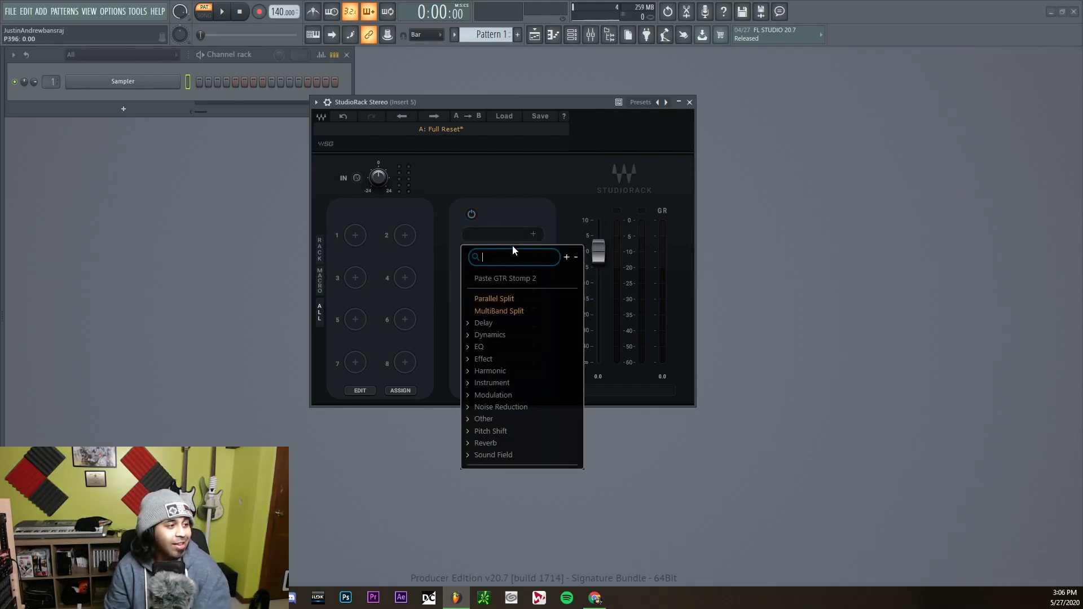
pyautogui.click(528, 303)
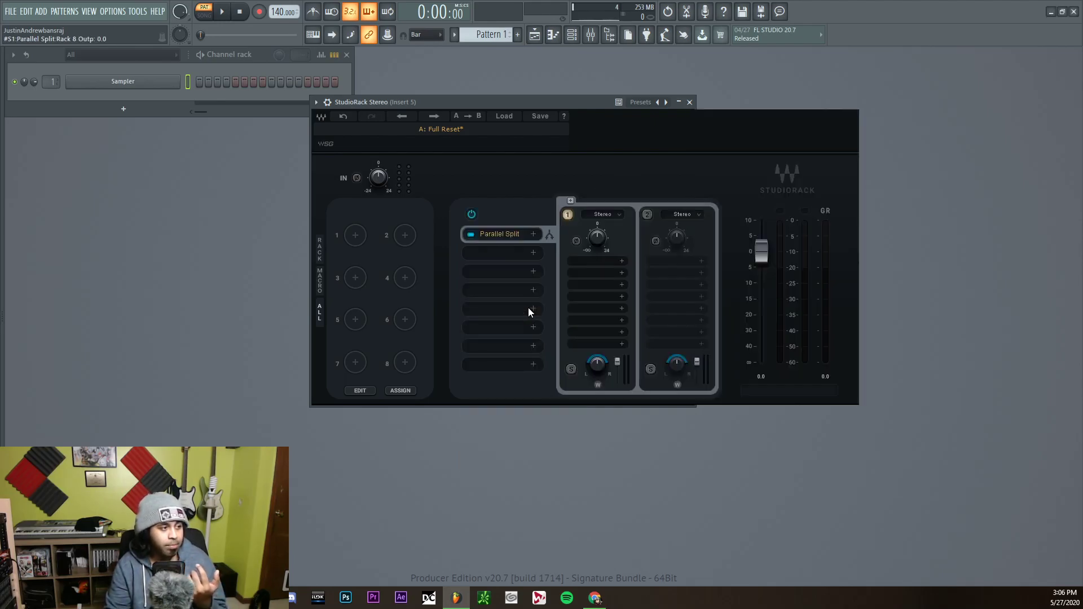
# Cycle the first parallel rack's channel mode through Left, Right, Sides and Mid, and return it to Stereo.
pyautogui.click(610, 215)
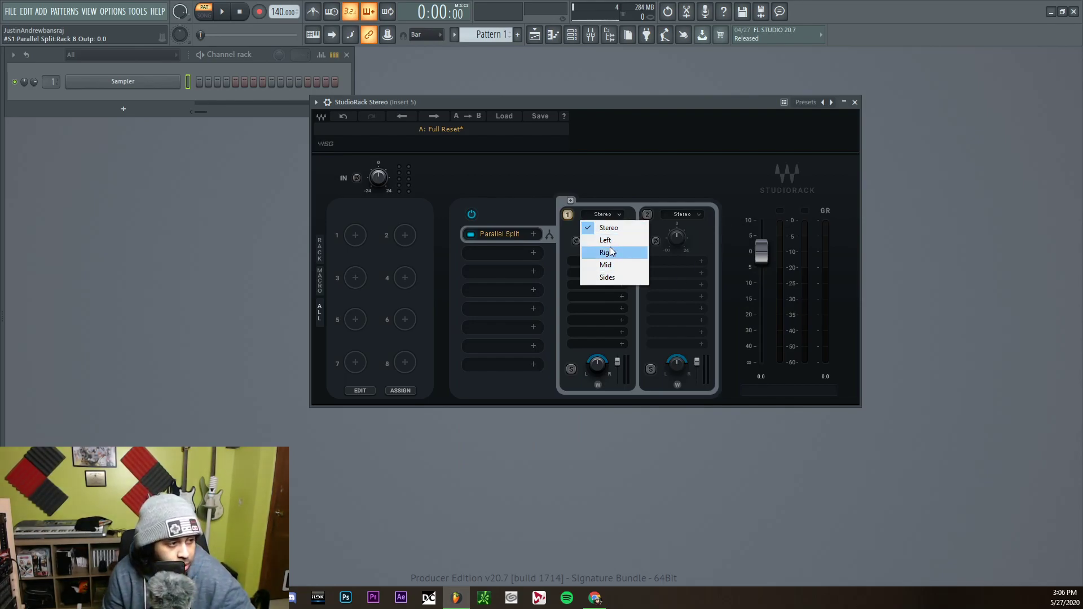
pyautogui.click(616, 244)
pyautogui.click(611, 214)
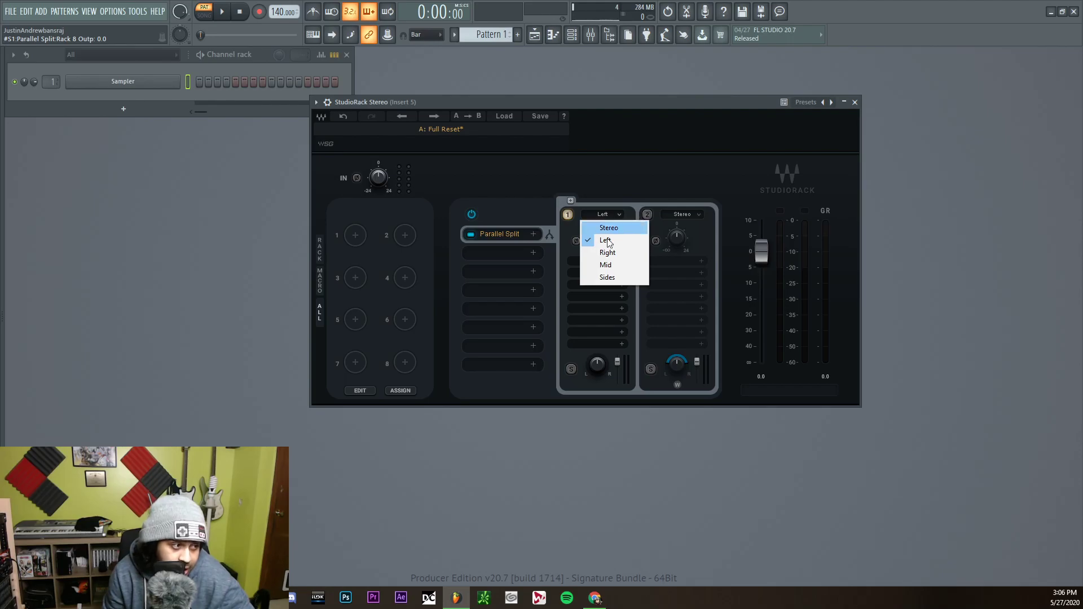
pyautogui.click(607, 254)
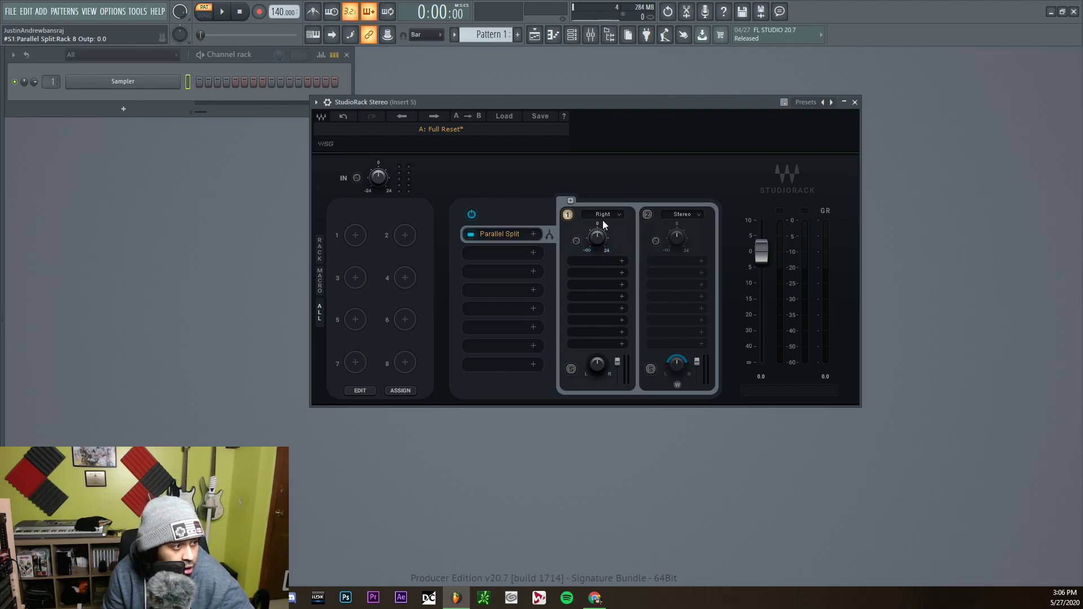
pyautogui.click(607, 216)
pyautogui.click(608, 276)
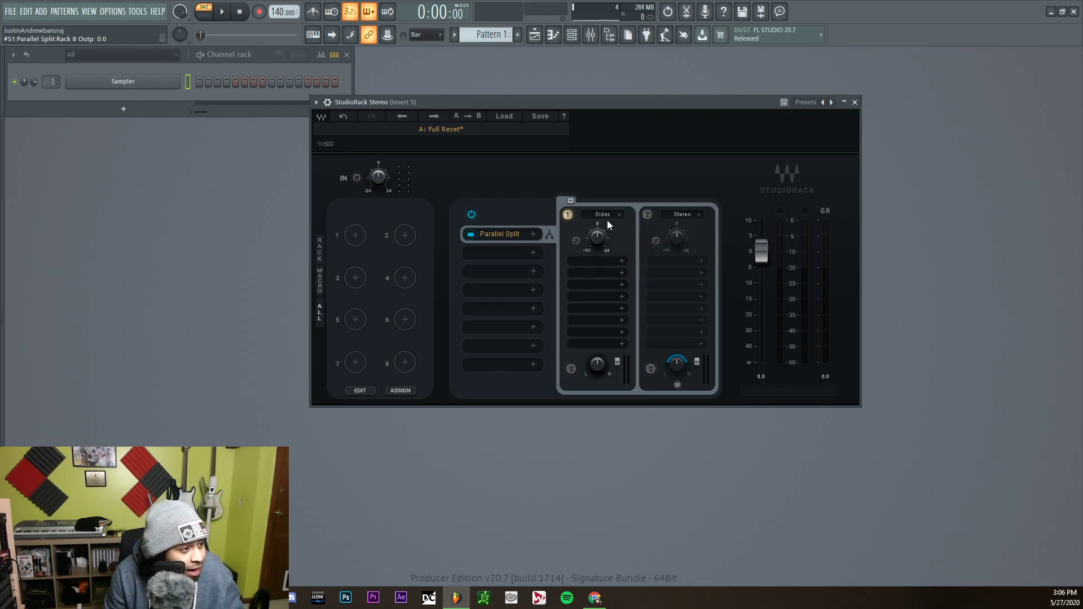
pyautogui.click(609, 216)
pyautogui.click(606, 265)
pyautogui.click(608, 216)
pyautogui.click(608, 228)
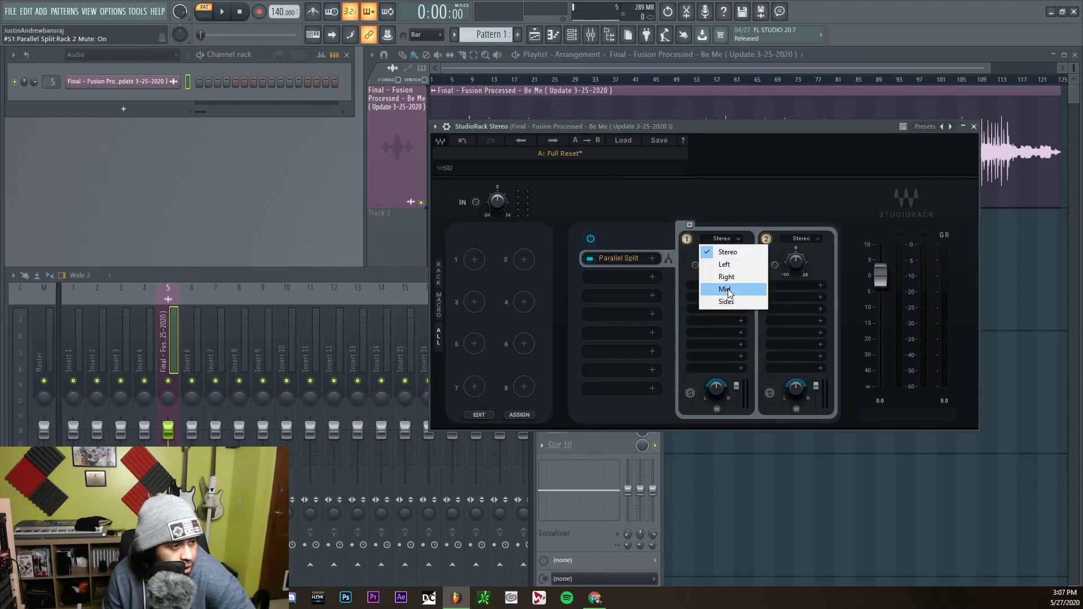
# Set the first parallel rack's channel mode to Mid and insert C1 comp-gate in its first free slot.
pyautogui.click(728, 290)
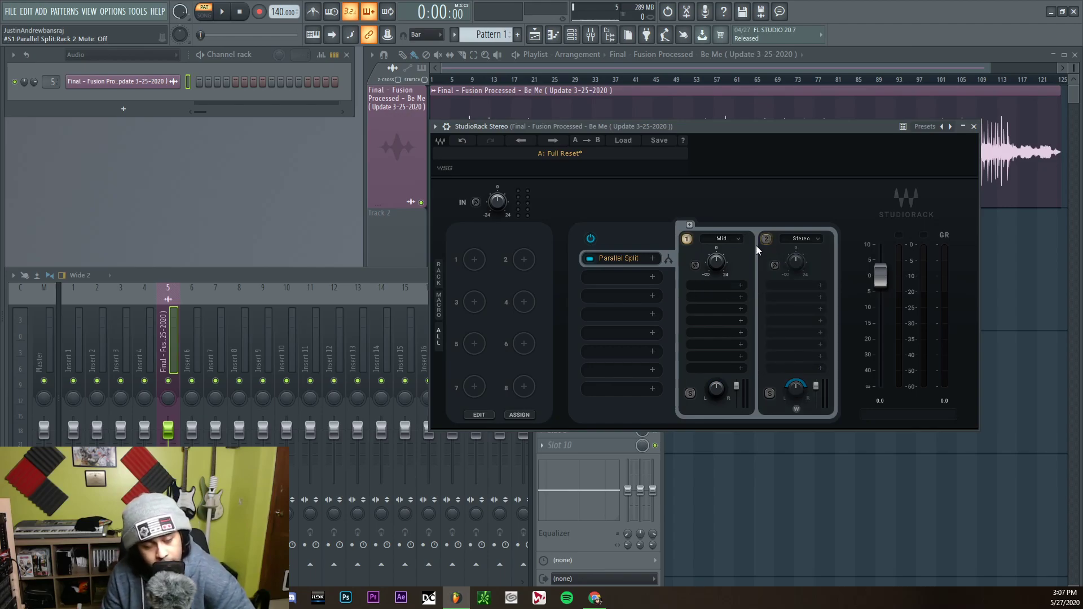
pyautogui.click(727, 296)
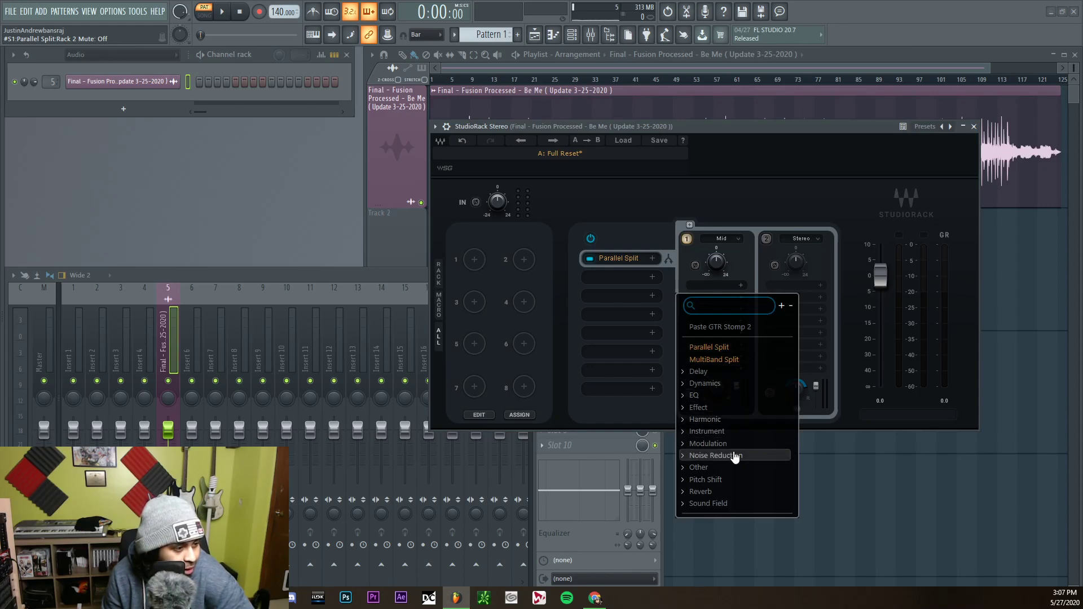
pyautogui.click(706, 383)
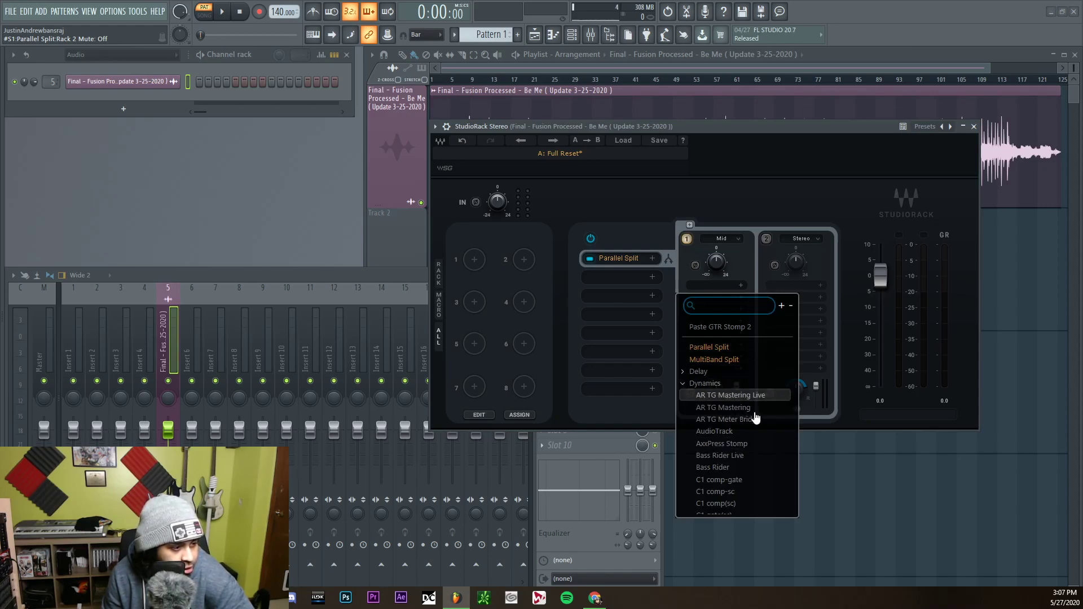
pyautogui.click(728, 480)
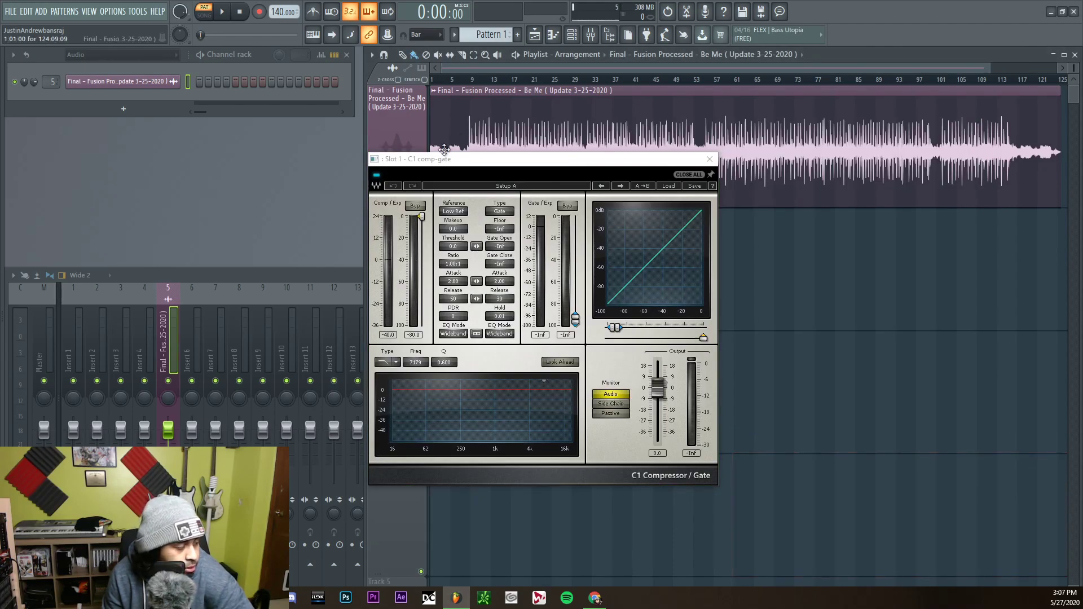
# Reopen StudioRack and the C1 comp-gate, and arrange the two plugin windows next to each other.
pyautogui.moveTo(466, 166); pyautogui.dragTo(822, 154)
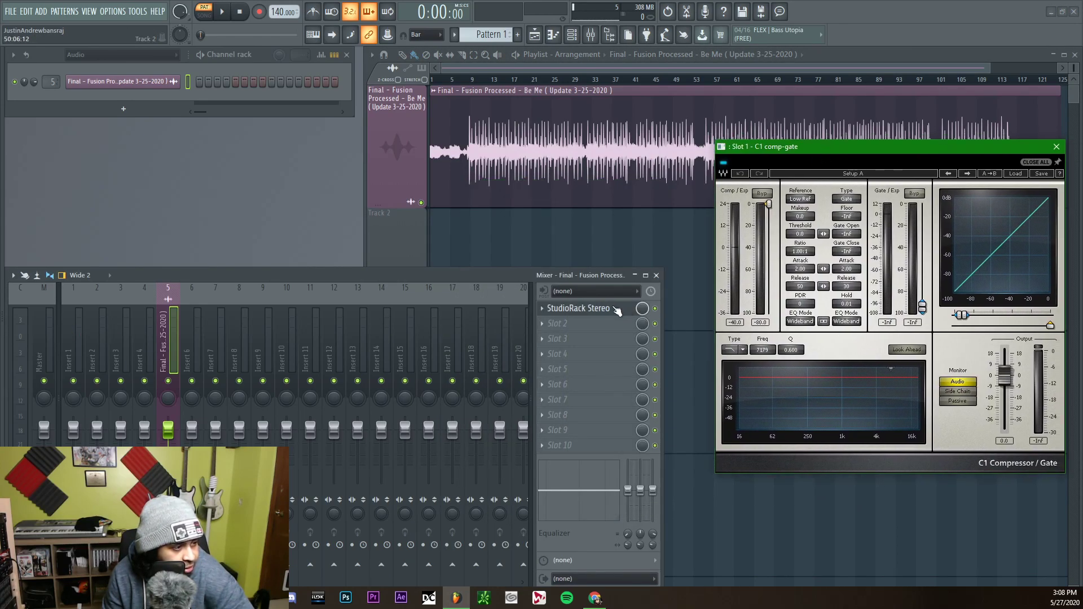
pyautogui.click(612, 316)
pyautogui.moveTo(648, 129); pyautogui.dragTo(314, 135)
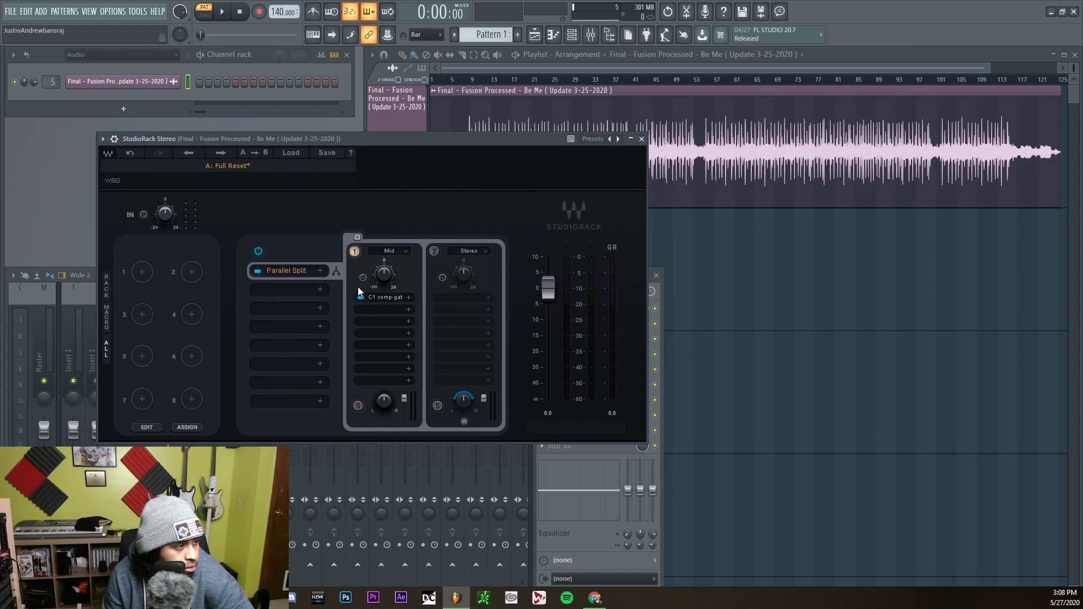
pyautogui.click(396, 298)
pyautogui.moveTo(829, 169); pyautogui.dragTo(784, 146)
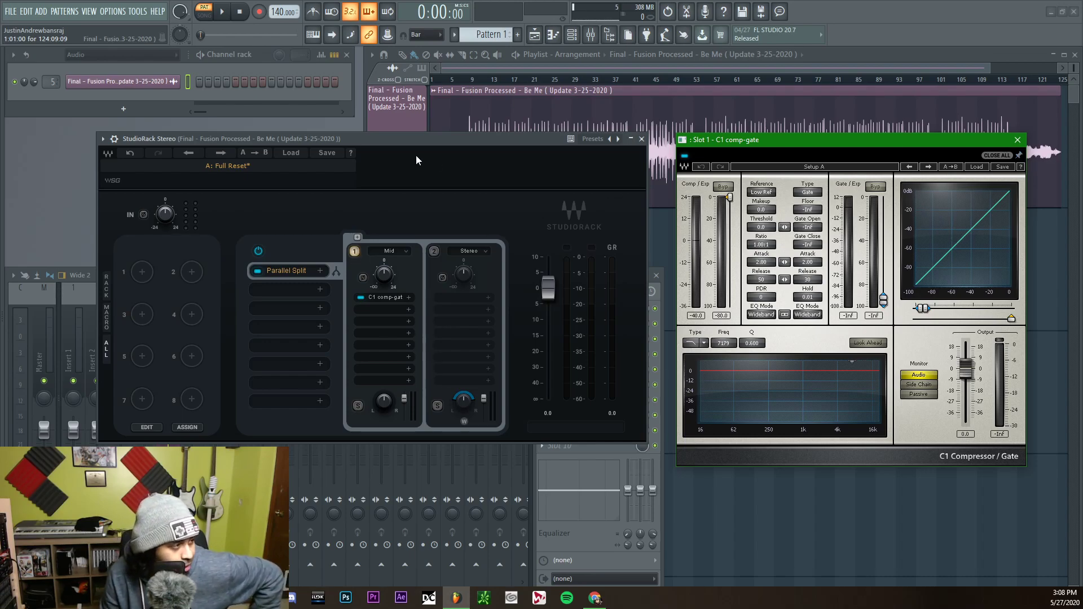
pyautogui.moveTo(329, 141)
pyautogui.mouseDown()
pyautogui.moveTo(489, 105)
pyautogui.moveTo(328, 124)
pyautogui.mouseUp()
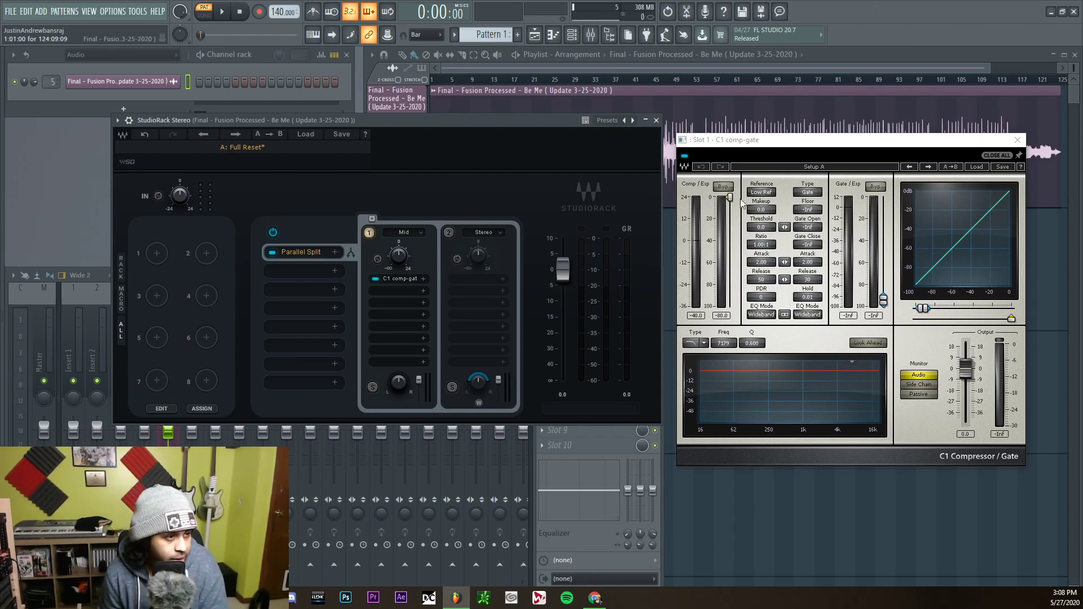
pyautogui.moveTo(783, 151); pyautogui.dragTo(706, 161)
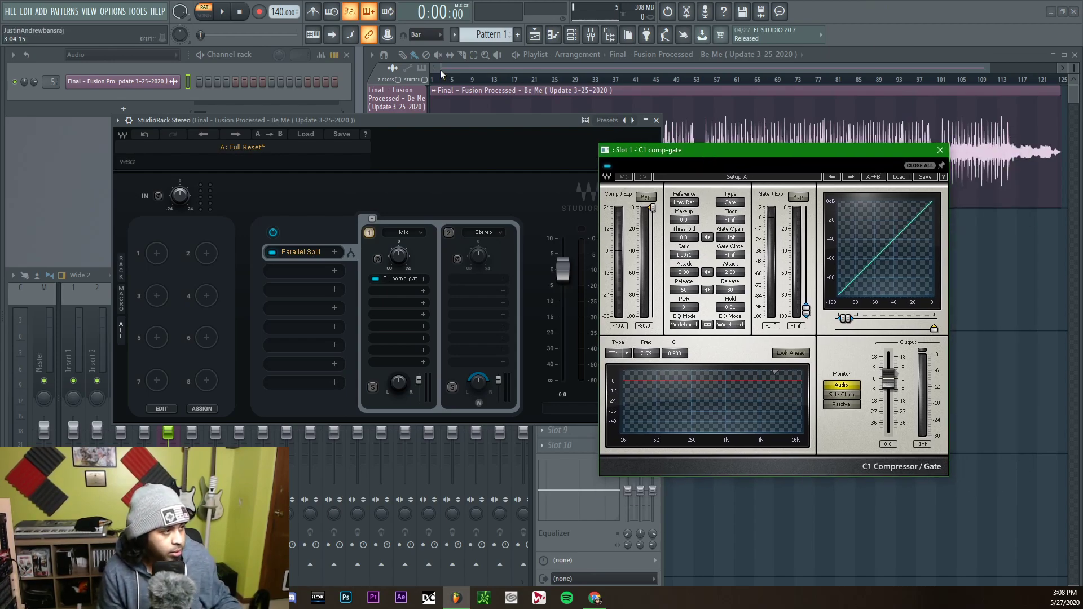
# Play the song to listen to the Mid rack through the C1 comp-gate, and stop playback.
pyautogui.click(440, 69)
pyautogui.press('space')
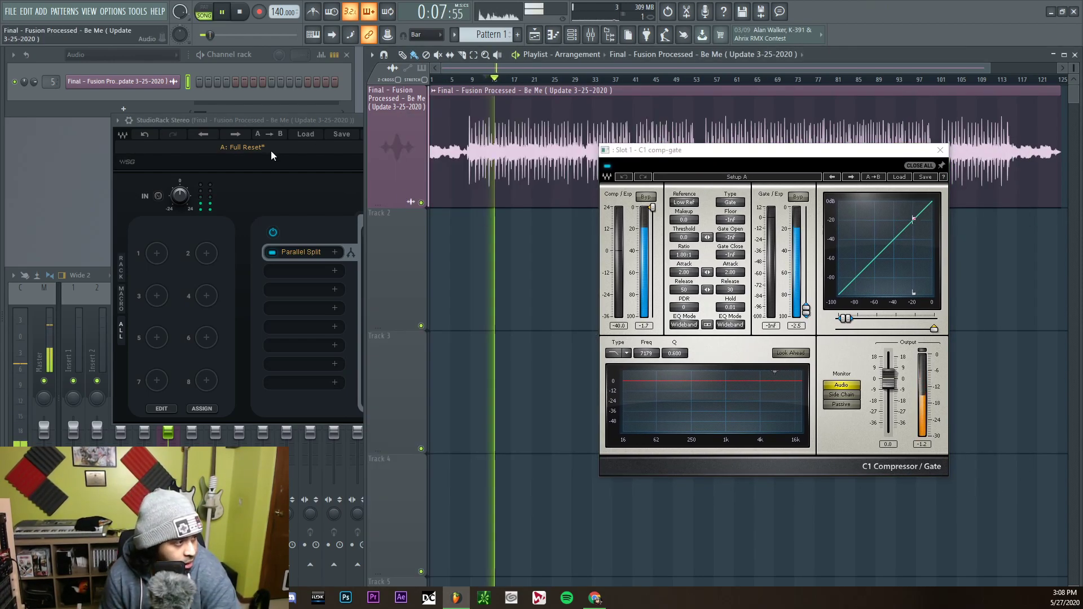
pyautogui.click(286, 178)
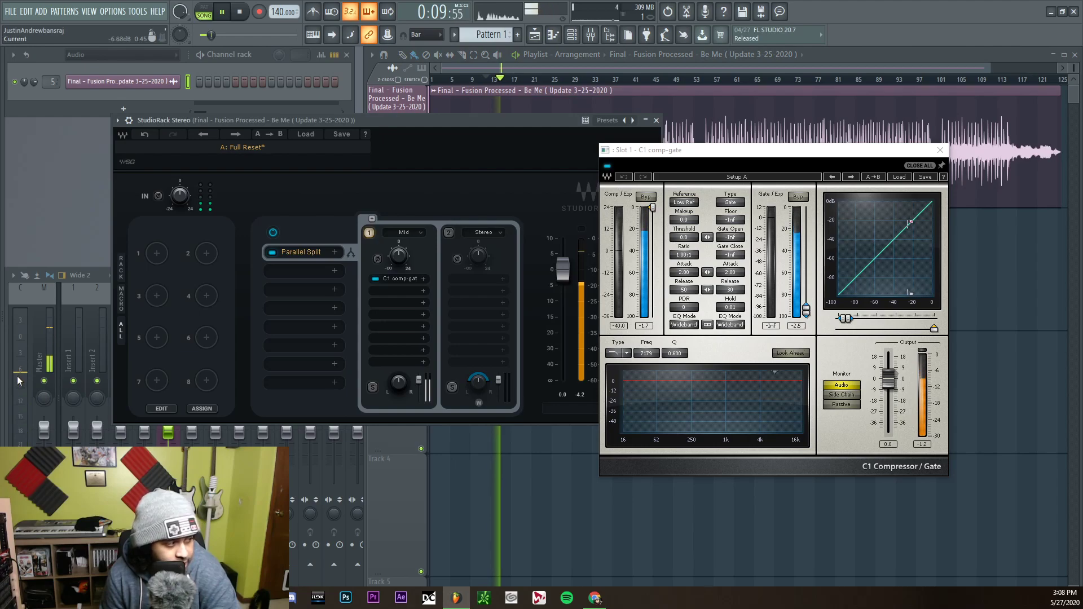
pyautogui.press('space')
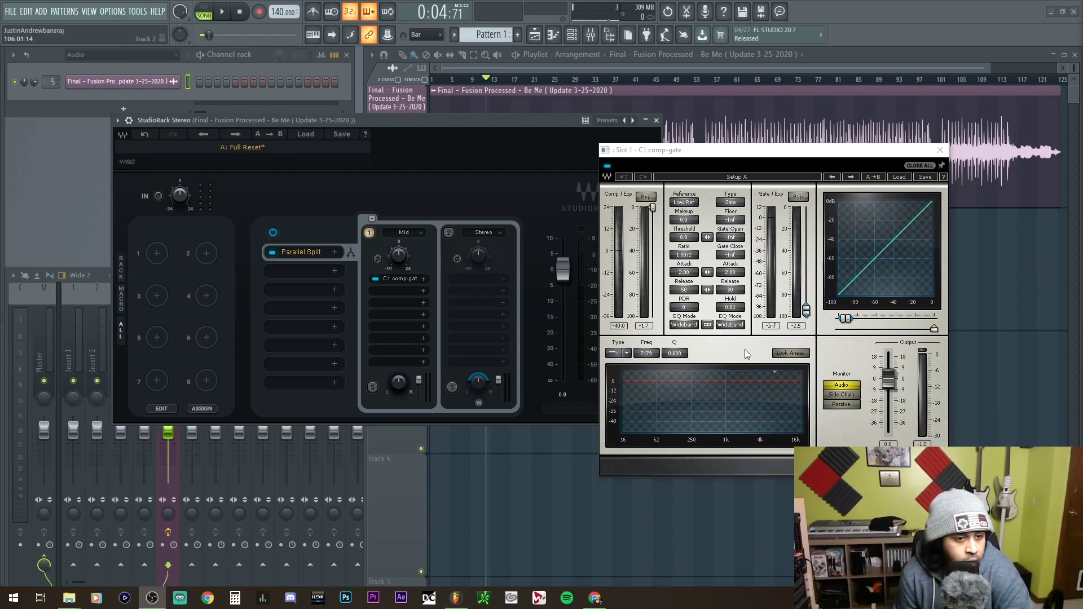
# Move both plugin windows apart, mute the first parallel rack, and play the song with only the second rack unmuted.
pyautogui.moveTo(724, 158); pyautogui.dragTo(712, 99)
pyautogui.moveTo(351, 120); pyautogui.dragTo(285, 129)
pyautogui.click(302, 246)
pyautogui.click(395, 289)
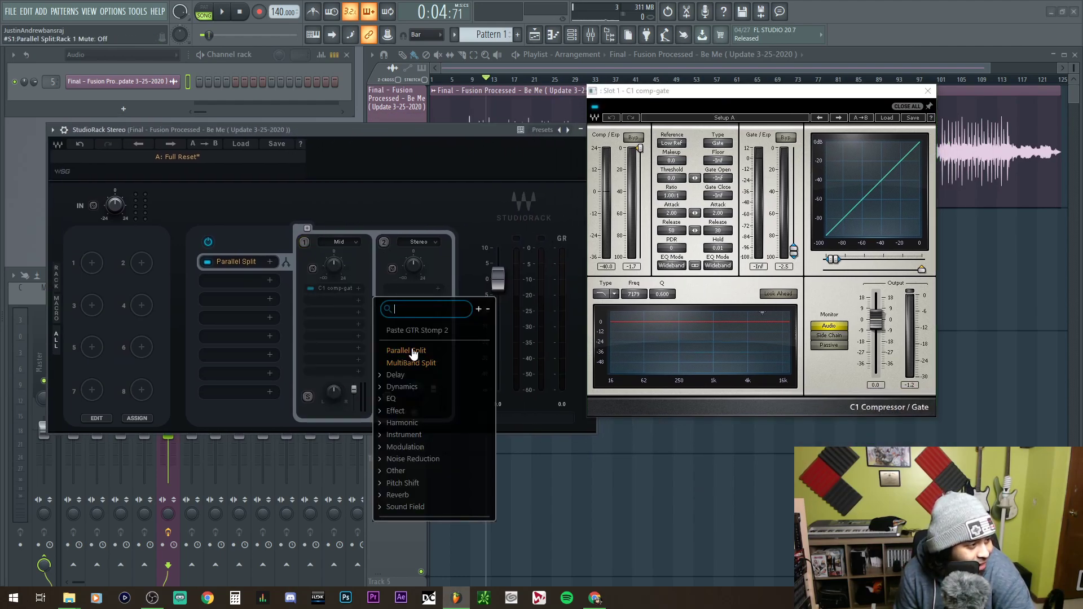
pyautogui.click(383, 209)
pyautogui.click(222, 12)
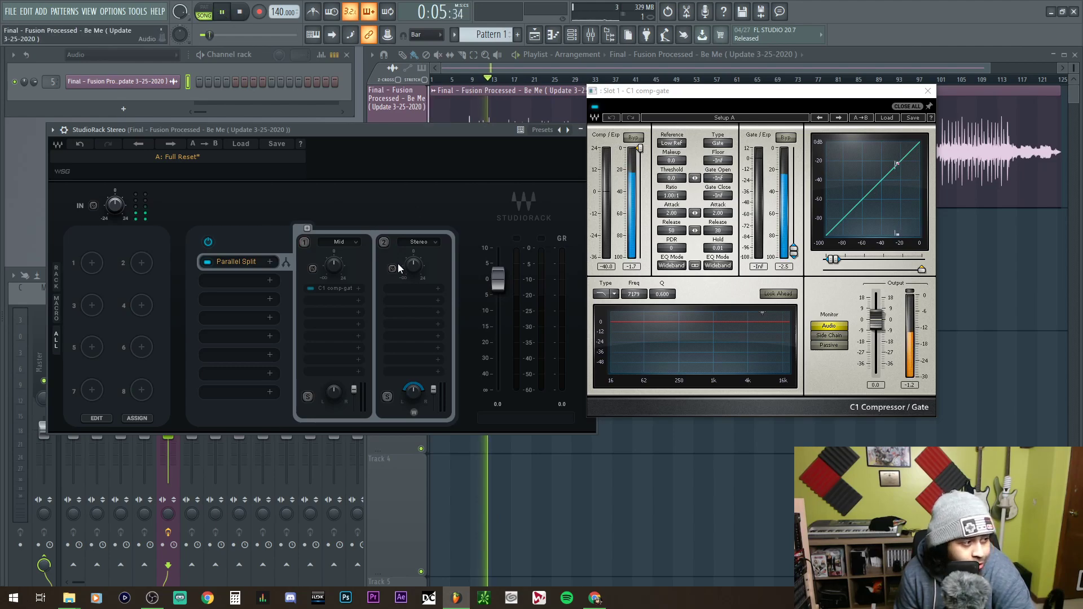
pyautogui.click(383, 246)
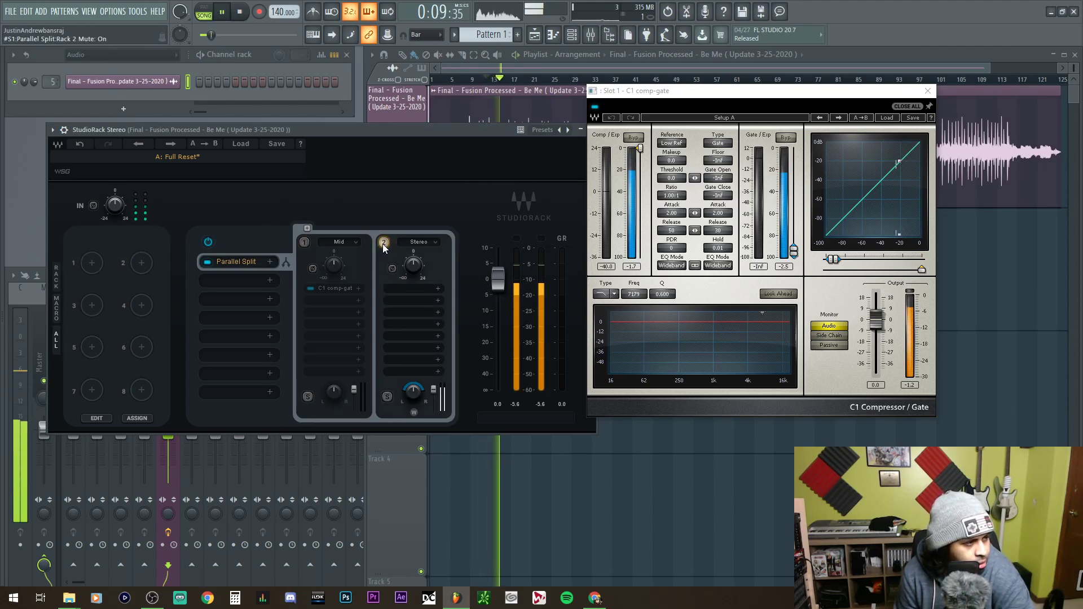
# Change the second rack's channel mode to Left, Right and finally Sides during playback, and stop the song.
pyautogui.click(418, 241)
pyautogui.click(420, 269)
pyautogui.click(418, 241)
pyautogui.click(424, 279)
pyautogui.click(419, 241)
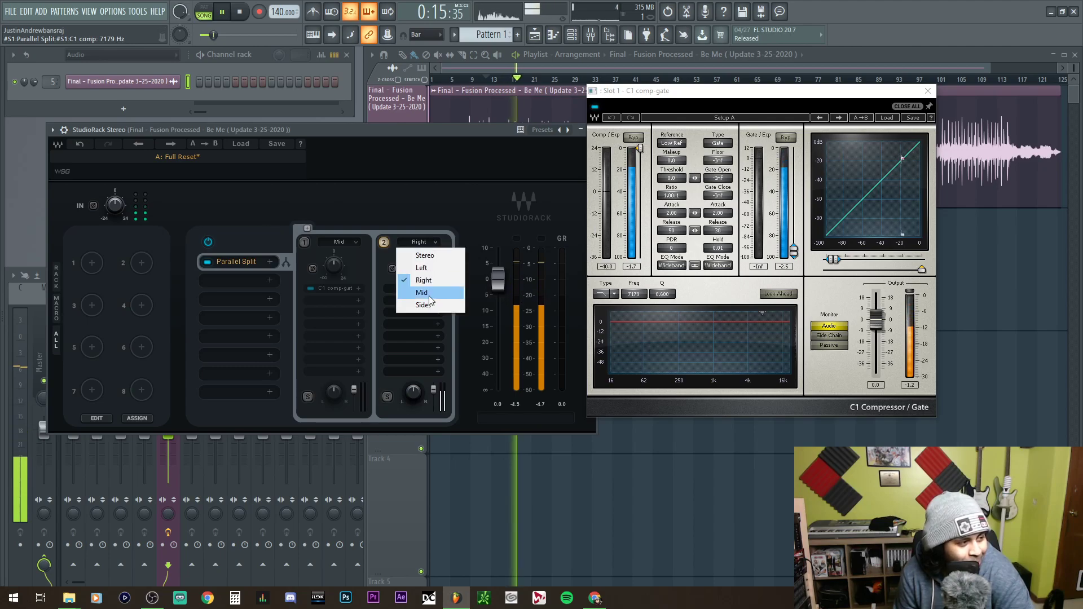
pyautogui.click(423, 302)
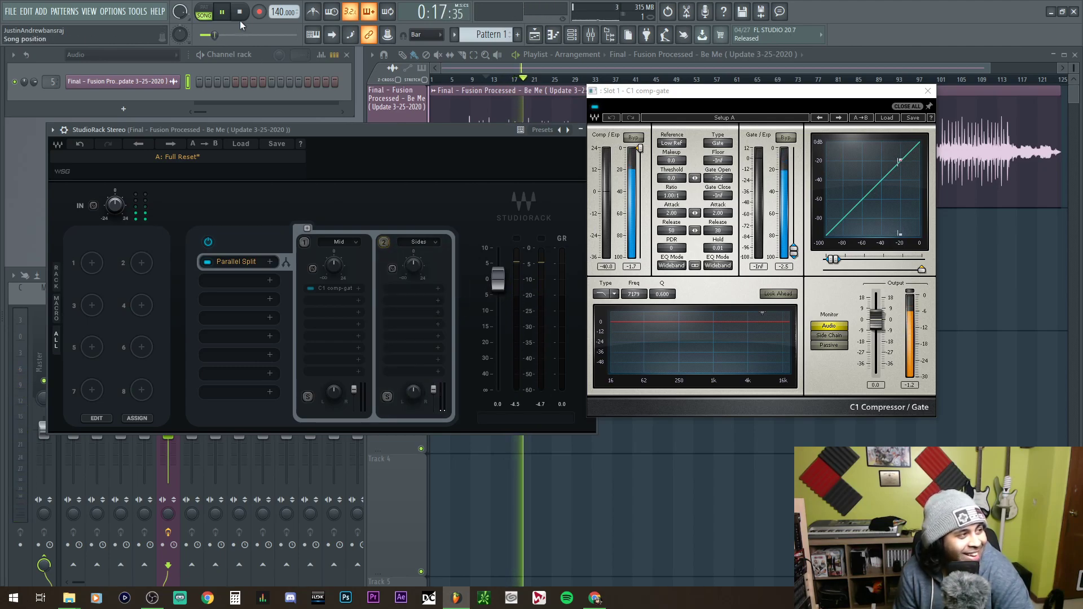
pyautogui.press('space')
# Turn both parallel racks on and insert the Q8 equalizer in the second rack's first slot.
pyautogui.click(383, 243)
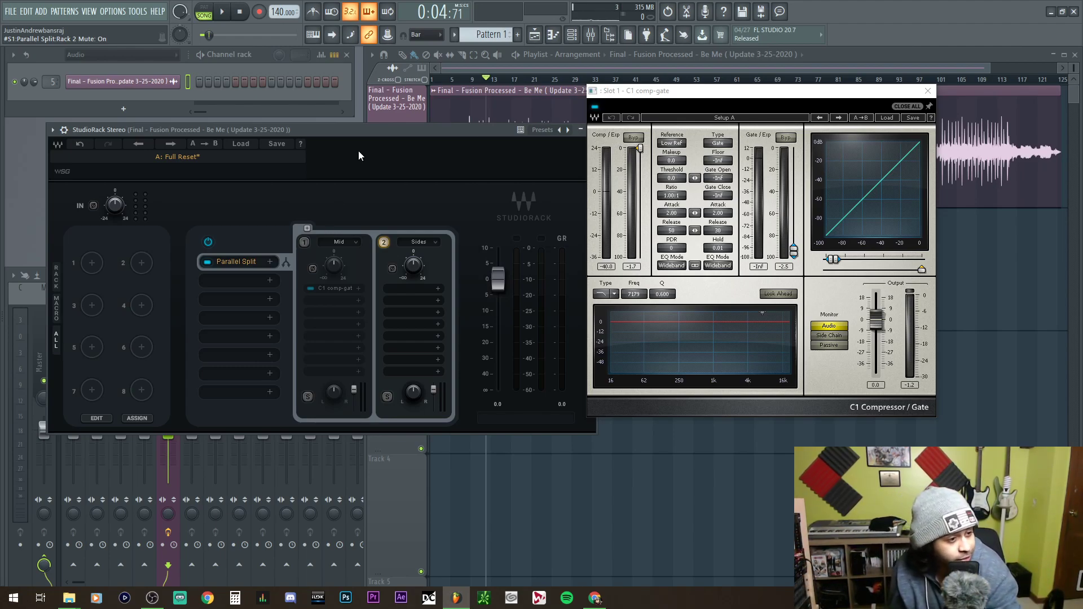
pyautogui.click(302, 242)
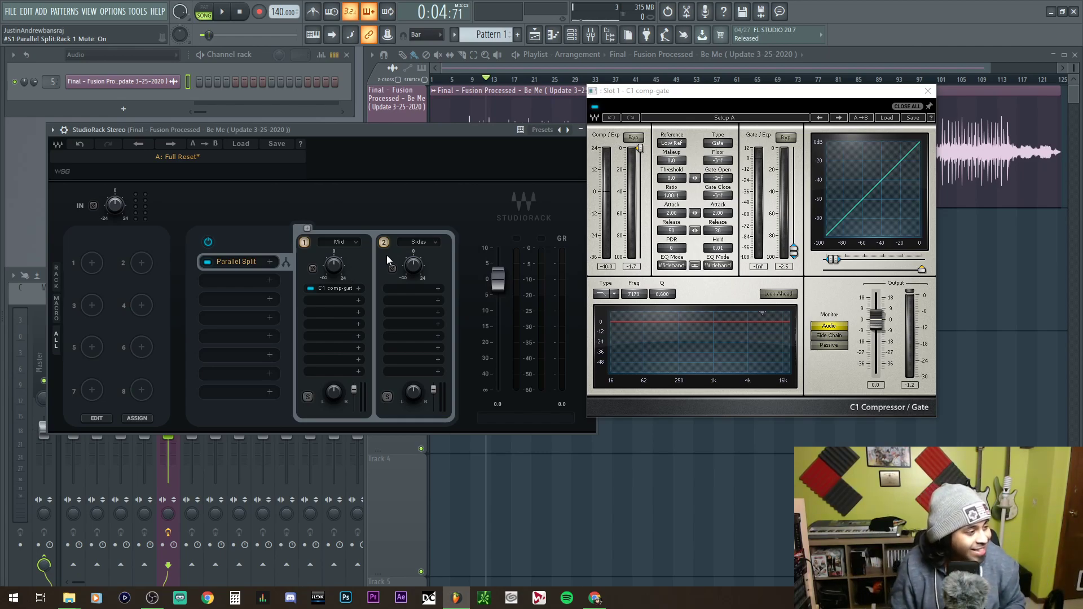
pyautogui.click(439, 291)
pyautogui.scroll(-5, 425, 421)
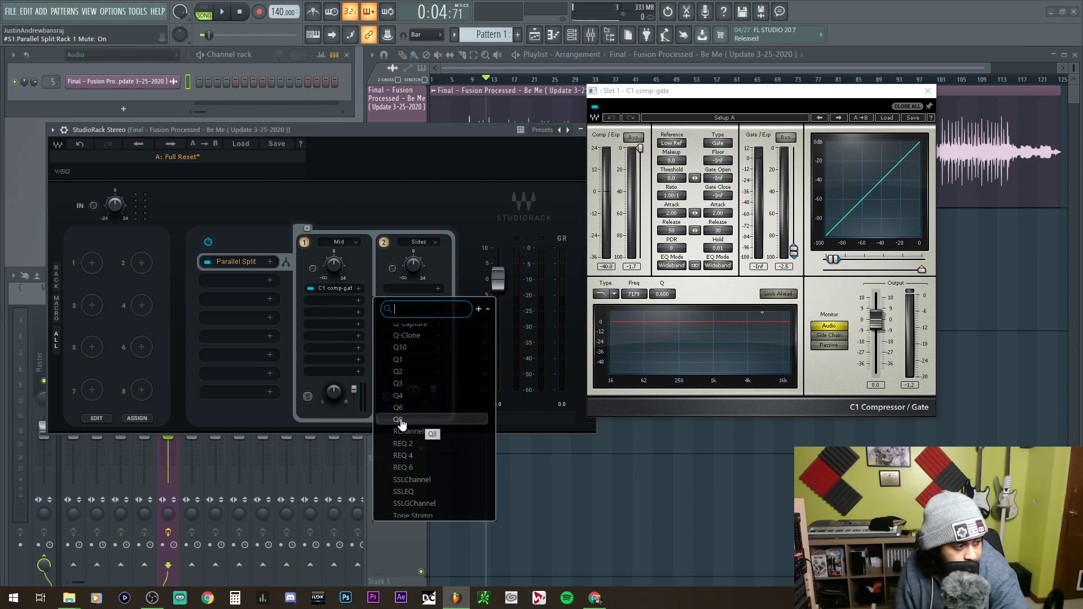
pyautogui.click(406, 421)
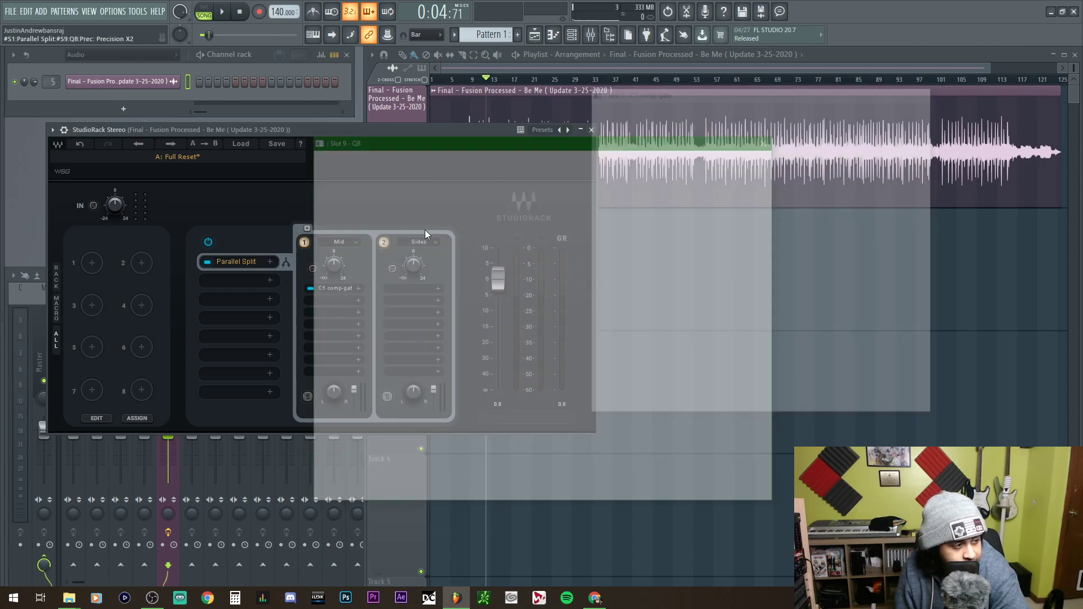
pyautogui.moveTo(422, 140); pyautogui.dragTo(529, 126)
pyautogui.click(593, 158)
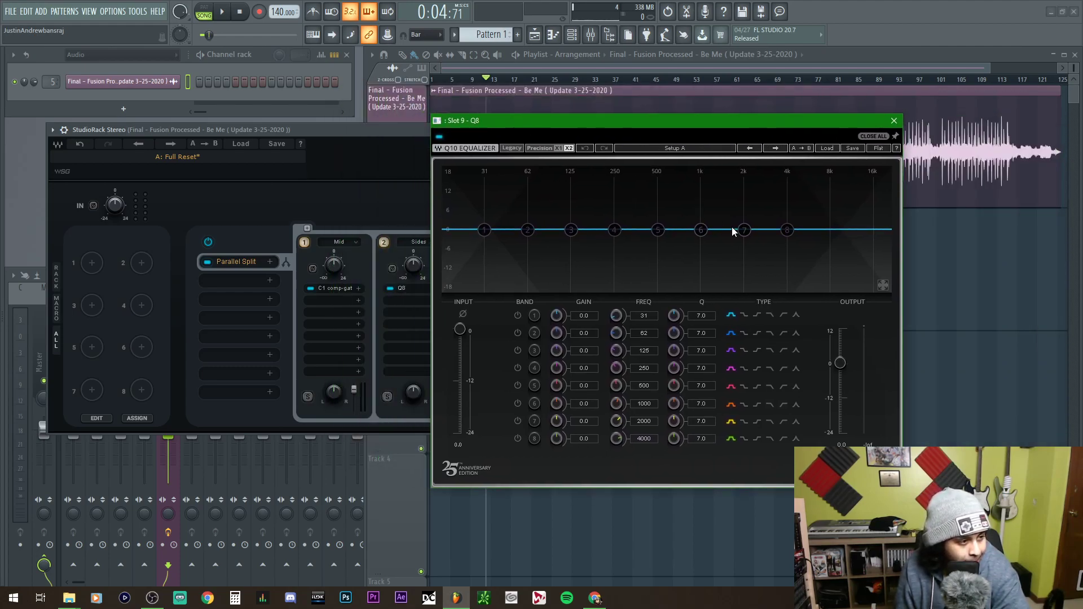
# Mute the first rack during playback and boost Q8 band 8 by 18.0 at 886 Hz, band 5 by 18.0 at 2061 and band 6 by 6.9 at 1426.
pyautogui.moveTo(785, 231); pyautogui.dragTo(795, 193)
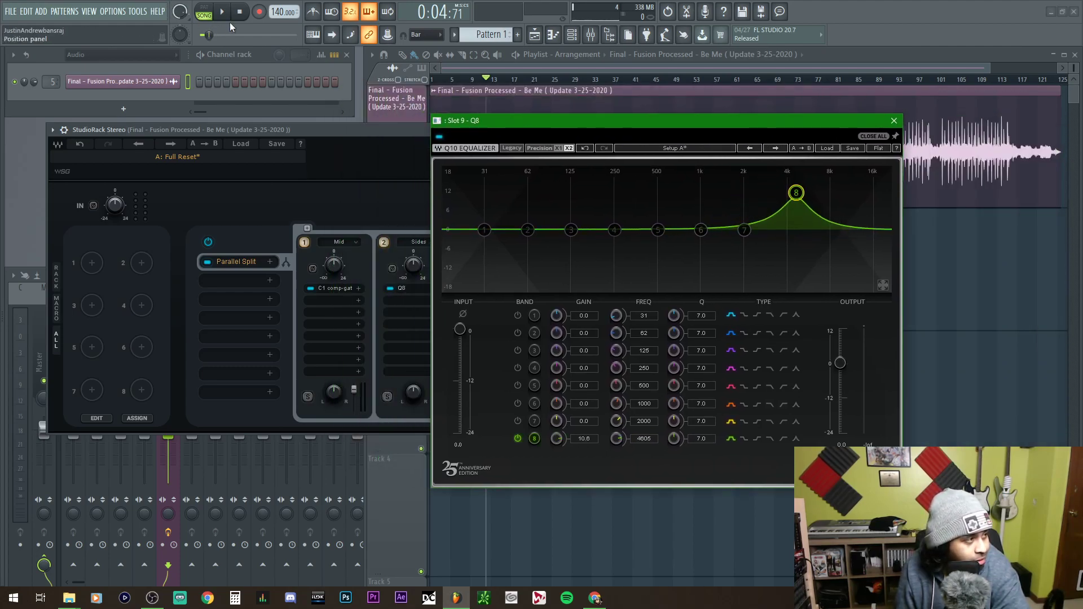
pyautogui.press('space')
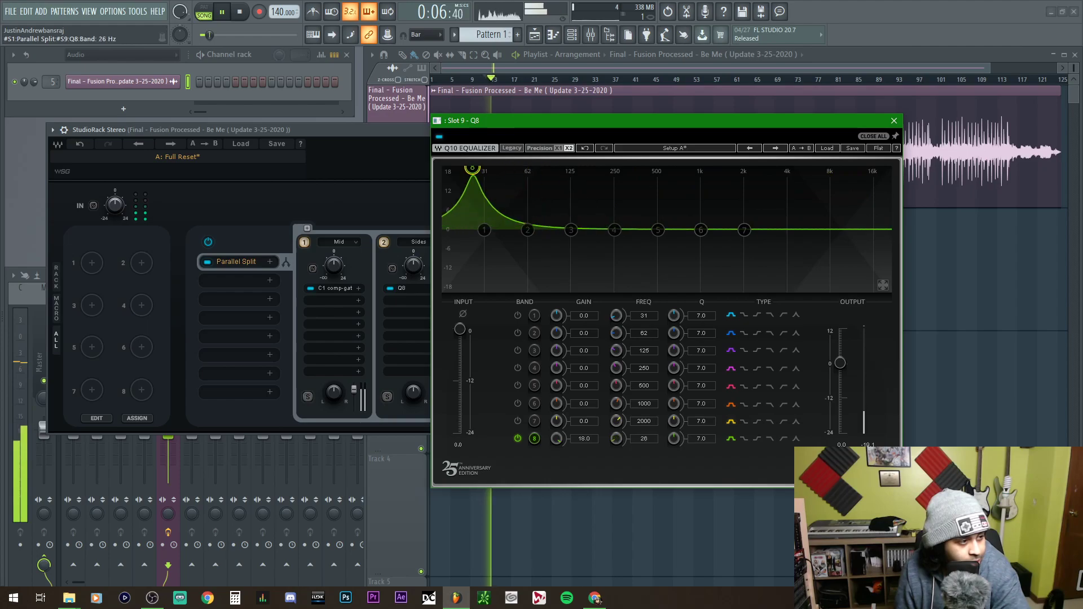
pyautogui.click(304, 242)
pyautogui.moveTo(658, 229); pyautogui.dragTo(746, 168)
pyautogui.moveTo(705, 231); pyautogui.dragTo(723, 205)
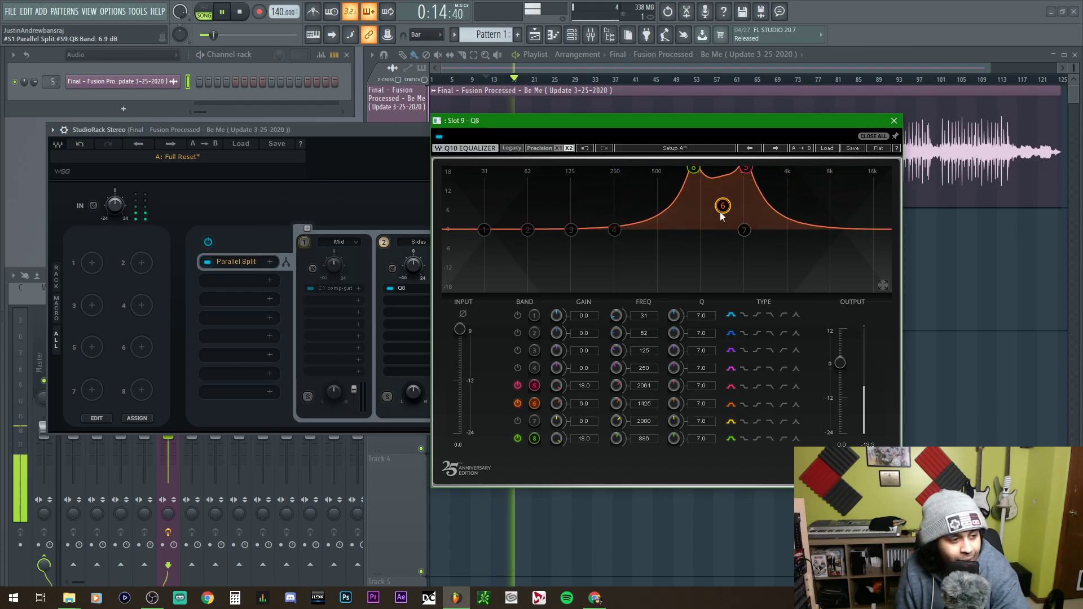
# Unmute the first rack, lower the second rack's input gain to about -21 dB, and stop playback.
pyautogui.click(303, 243)
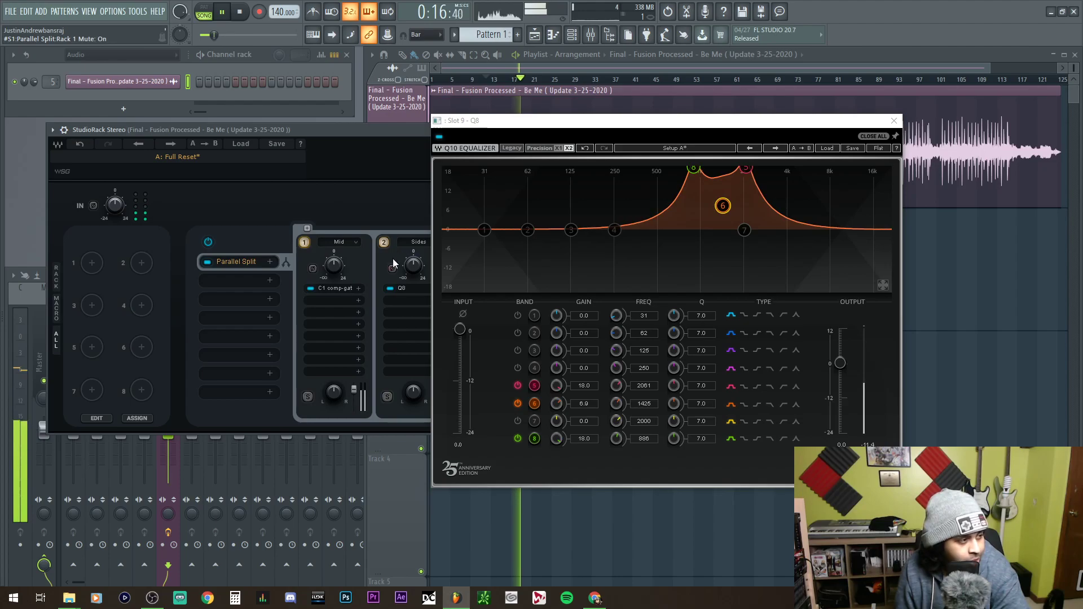
pyautogui.moveTo(413, 264); pyautogui.dragTo(414, 269)
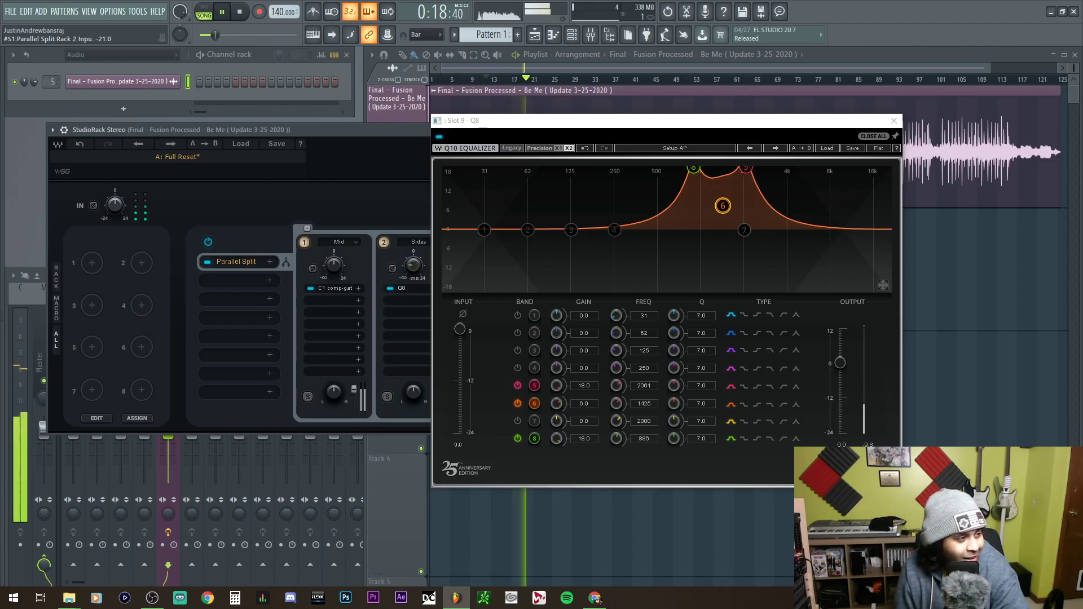
pyautogui.click(239, 11)
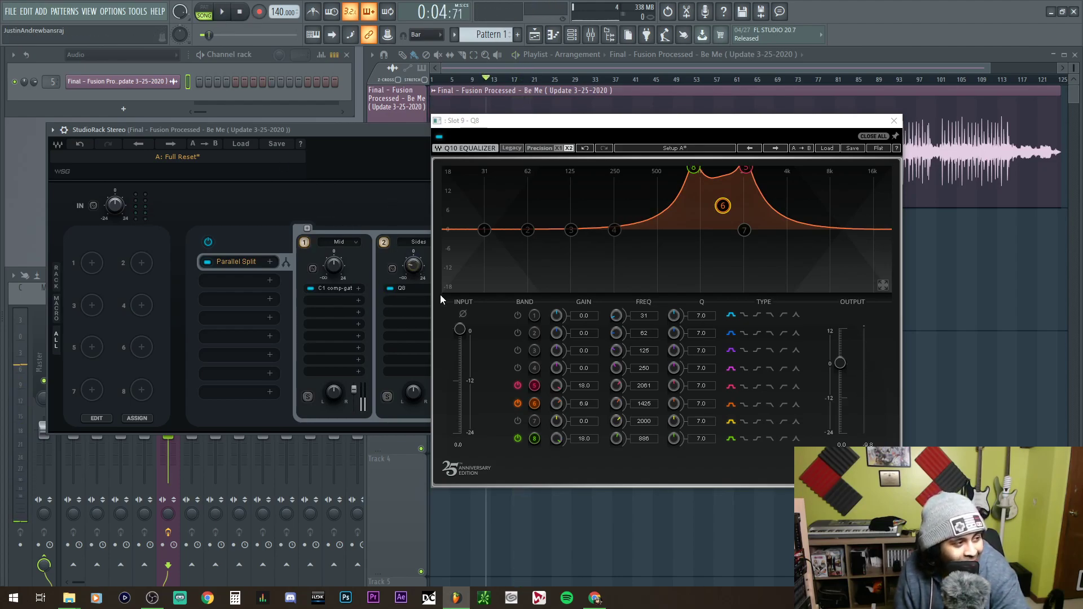
pyautogui.moveTo(414, 264); pyautogui.dragTo(414, 276)
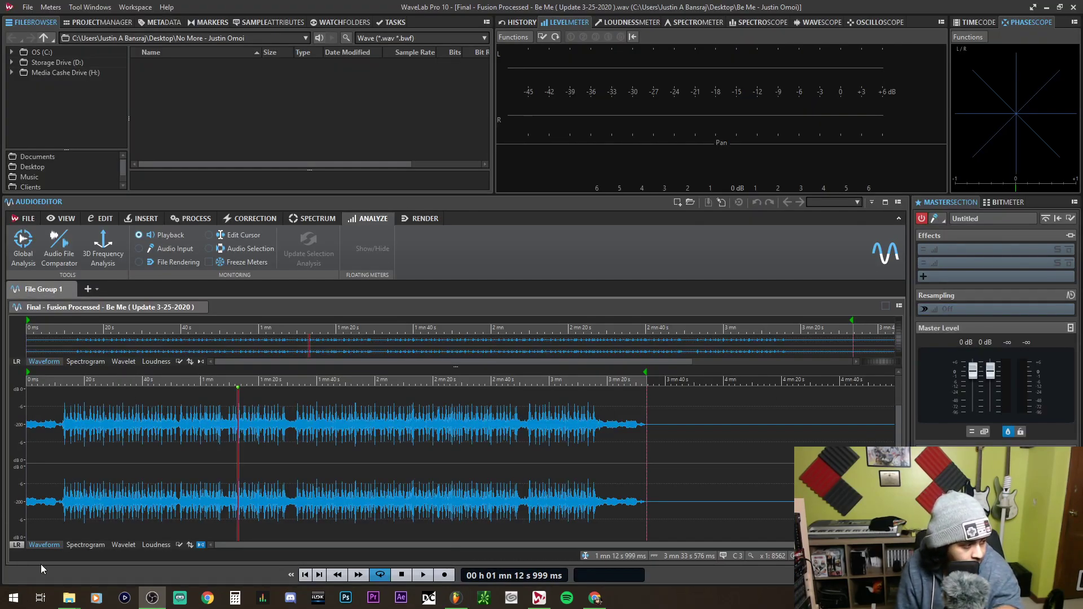
# Switch to WaveLab Pro, display the song's waveform as mid/side, and place the cursor at the side channel's peak near 2 min 55 s.
pyautogui.click(17, 546)
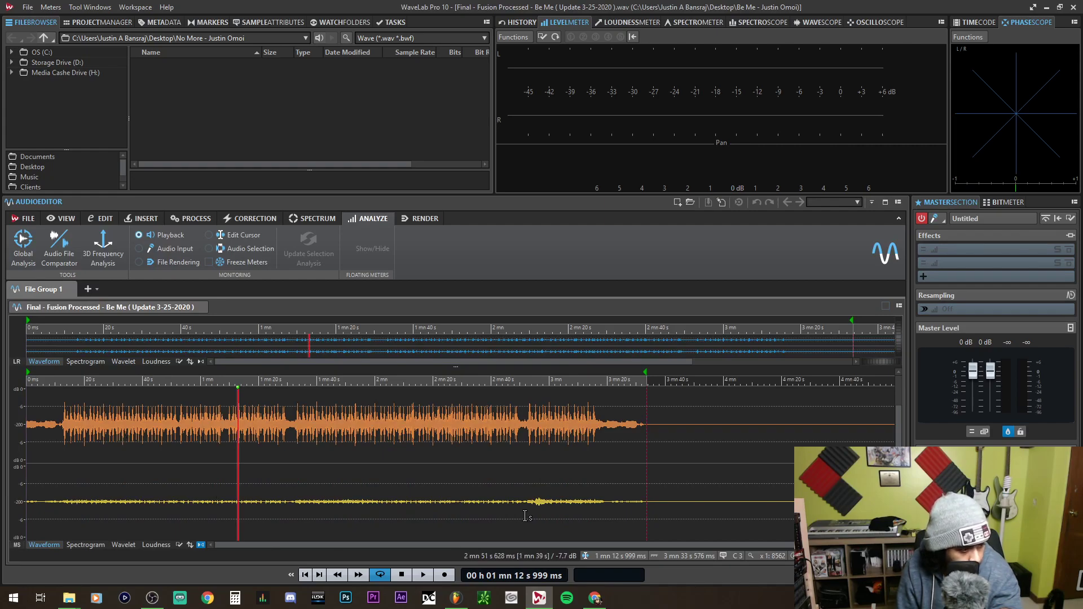
pyautogui.press('space')
pyautogui.click(459, 499)
pyautogui.click(559, 500)
pyautogui.click(537, 502)
pyautogui.press('space')
# Examine the mid and side waveforms of the song at different zoom levels.
pyautogui.scroll(2, 489, 495)
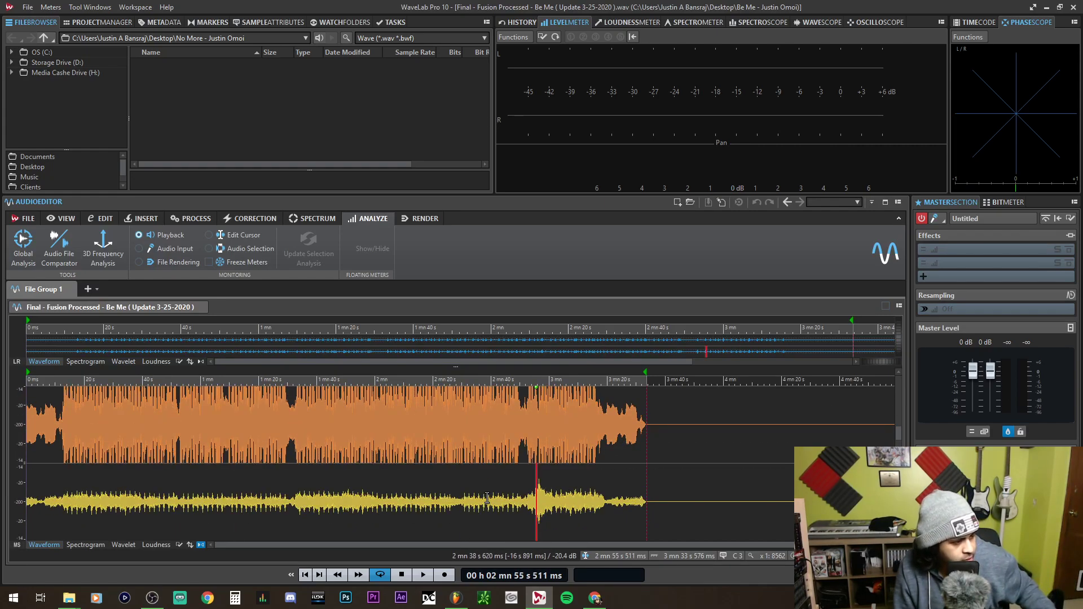
pyautogui.scroll(10, 492, 490)
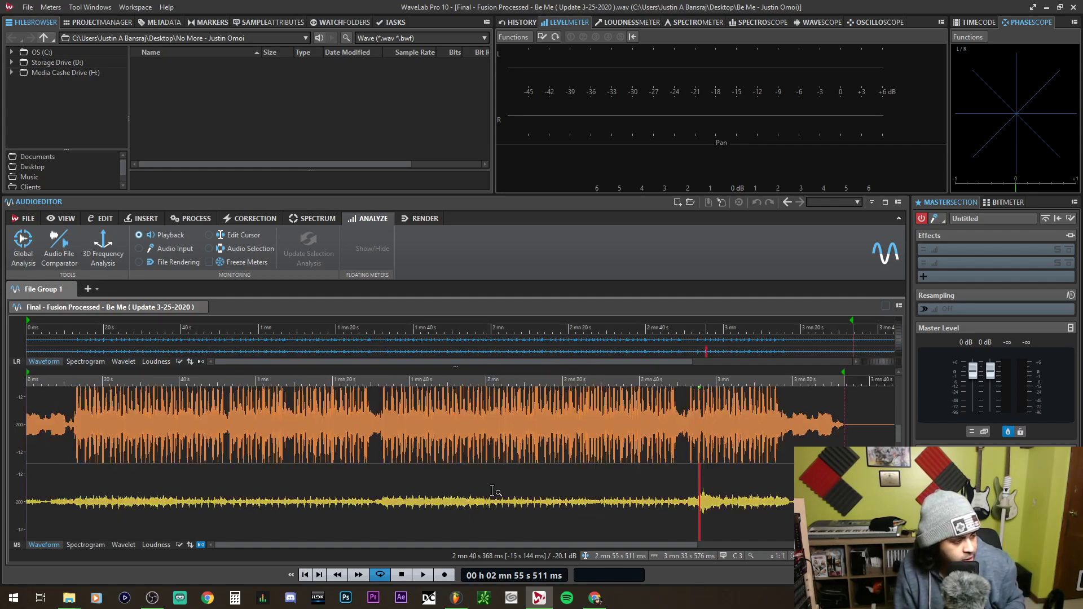
pyautogui.scroll(-12, 492, 490)
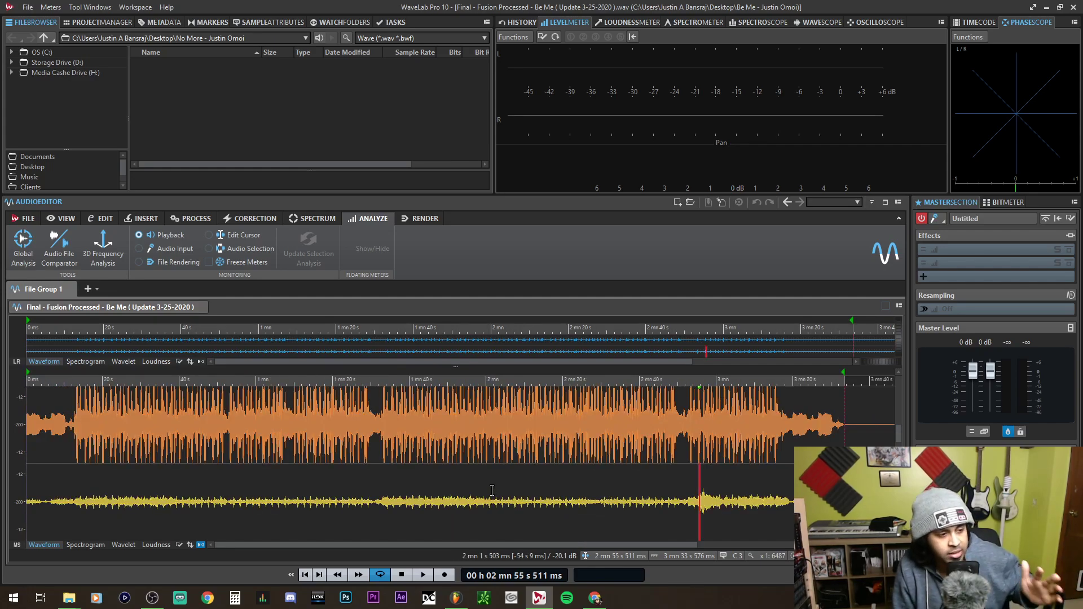
pyautogui.press('space')
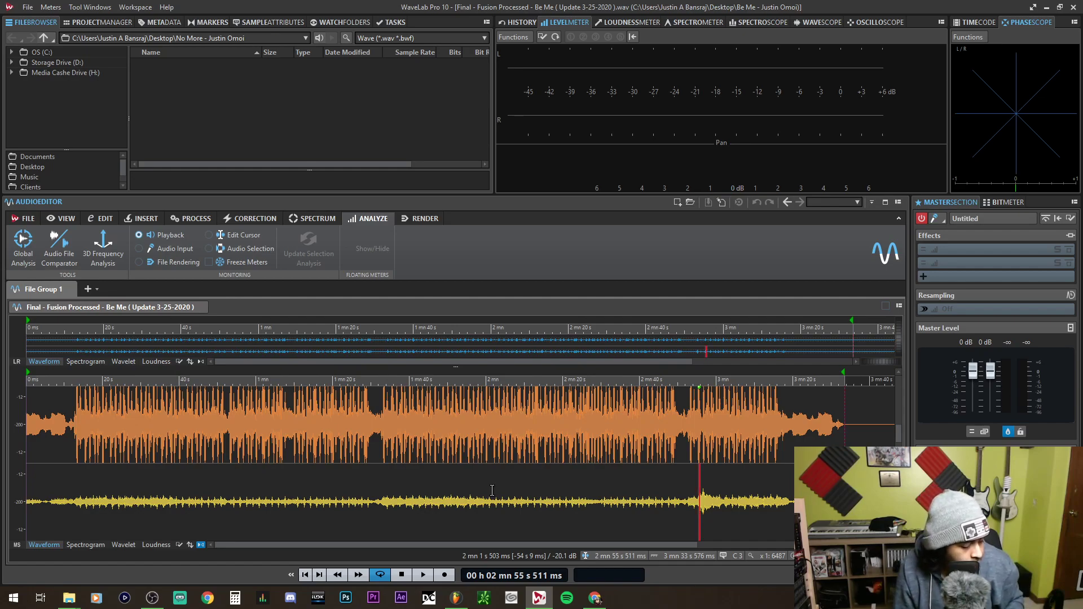
pyautogui.scroll(2, 491, 490)
pyautogui.press('space')
pyautogui.scroll(-2, 492, 490)
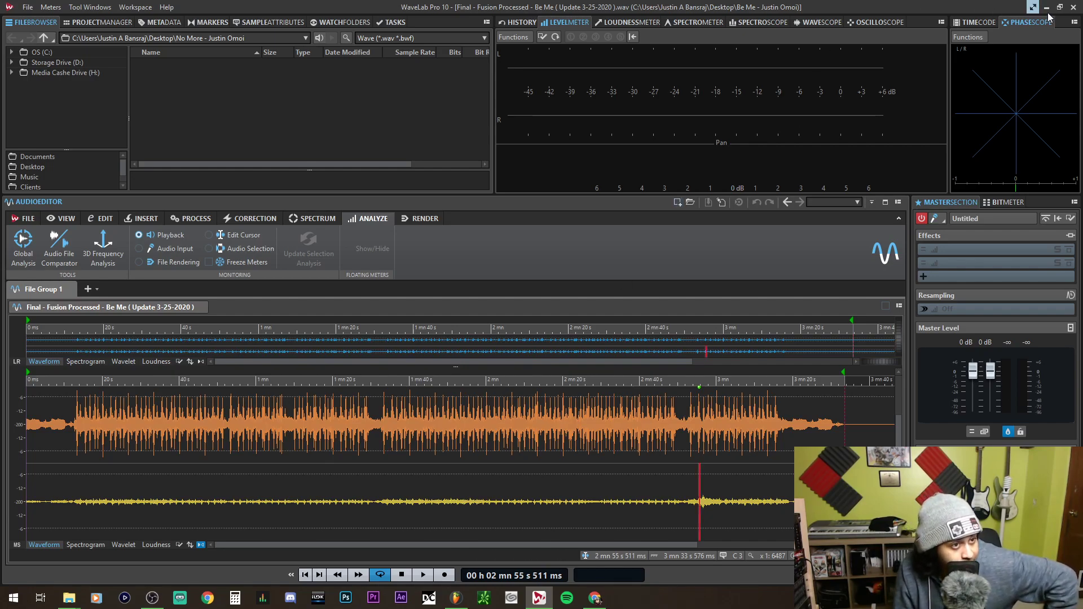
# Switch back to FL Studio and move the Q8 window clear of StudioRack's mid and sides racks.
pyautogui.click(1073, 7)
pyautogui.click(567, 307)
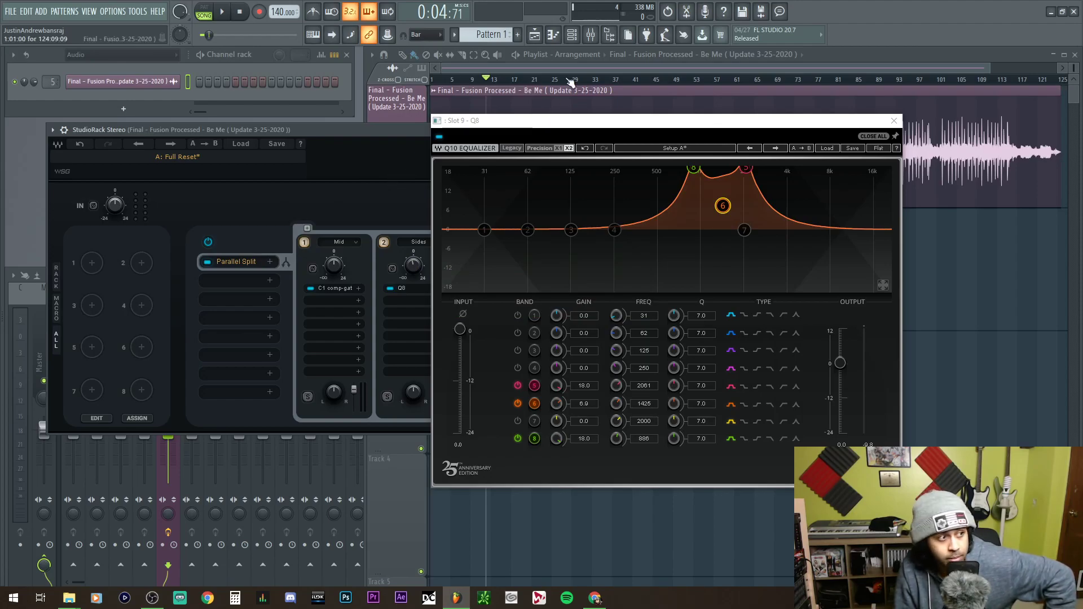
pyautogui.moveTo(557, 122); pyautogui.dragTo(669, 125)
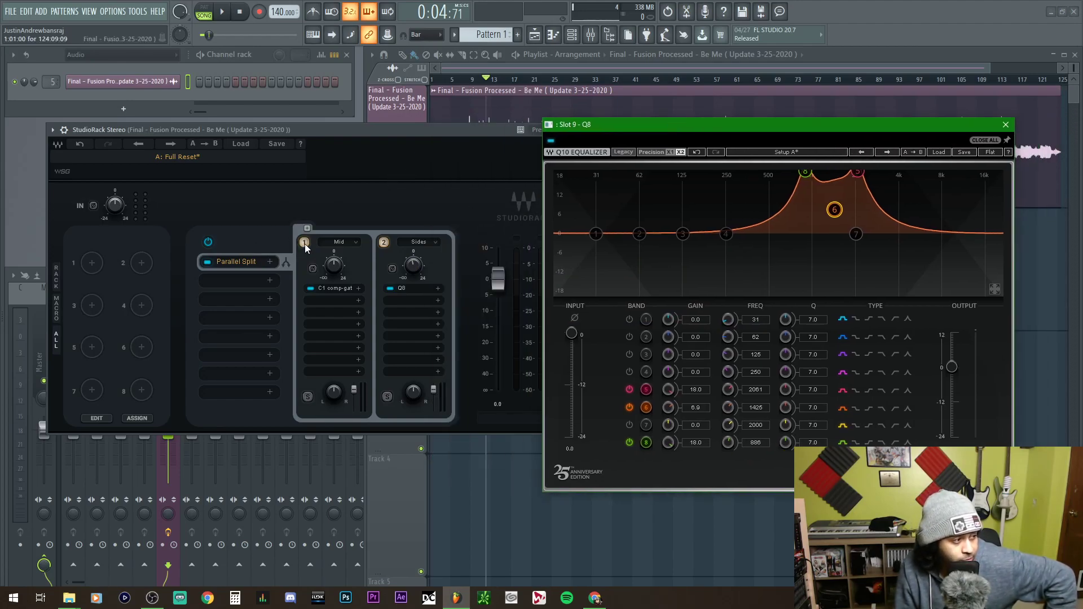
pyautogui.click(305, 244)
pyautogui.click(305, 243)
pyautogui.click(383, 244)
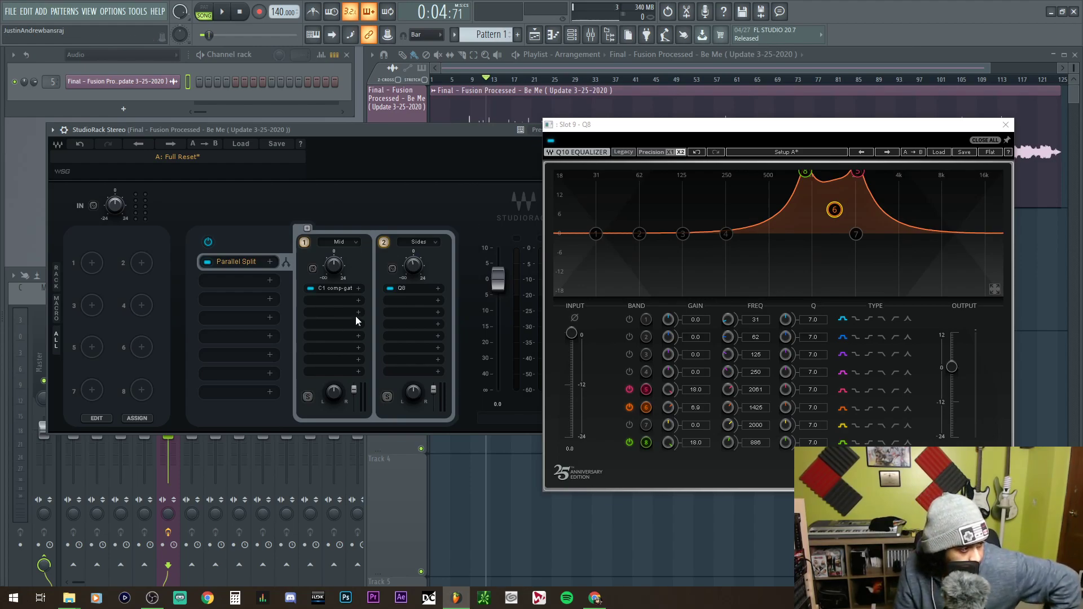
# Look through the Parallel Split parameters available for assignment to macro 1.
pyautogui.click(100, 262)
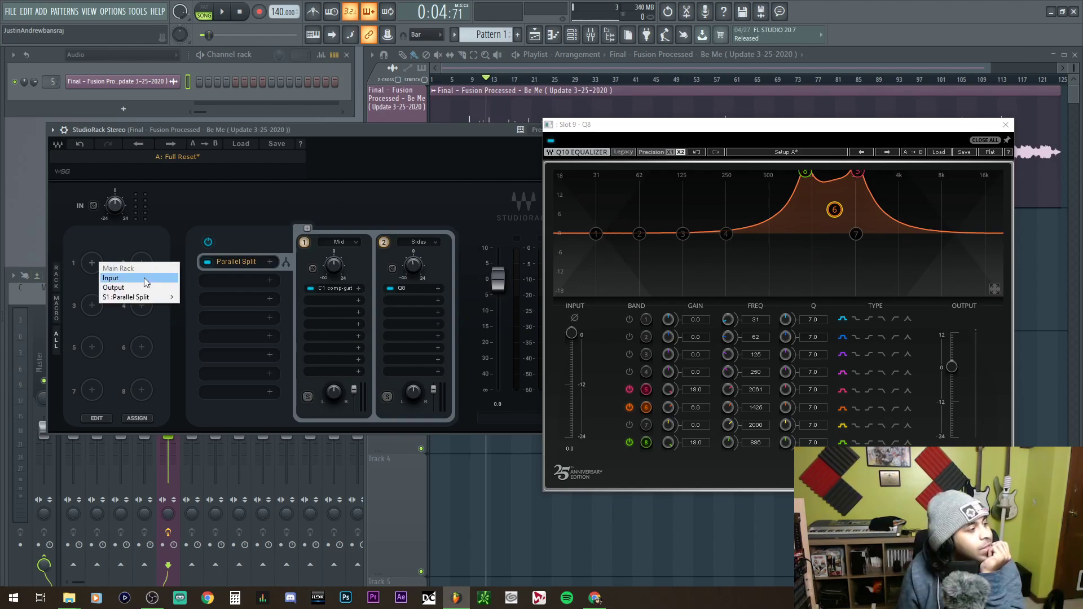
pyautogui.moveTo(123, 298)
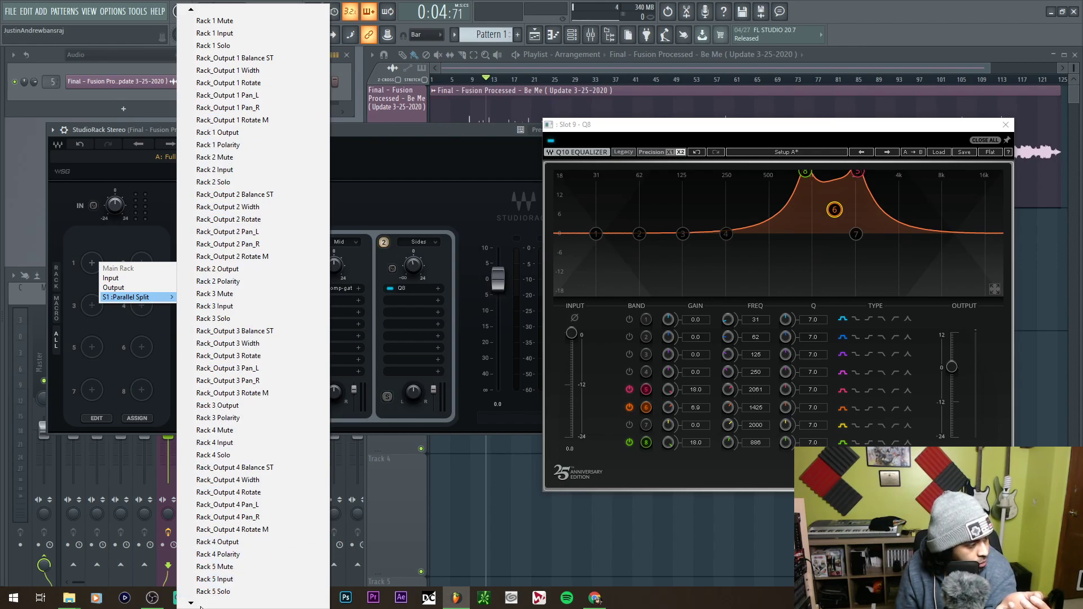
pyautogui.click(388, 171)
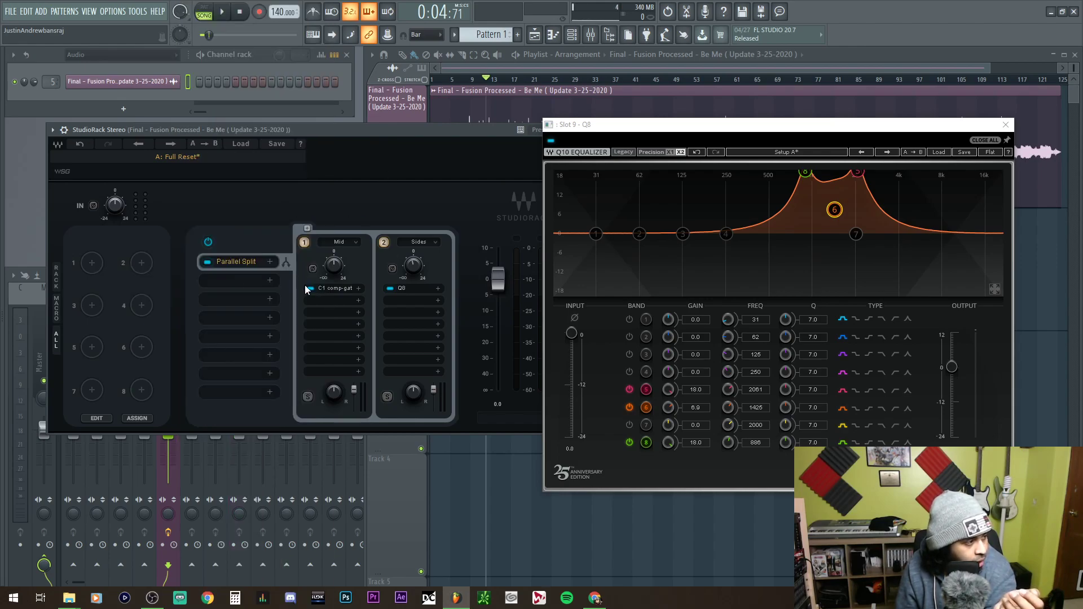
# Bypass the Parallel Split and load an API-560 EQ into the second slot of StudioRack's main rack.
pyautogui.click(239, 281)
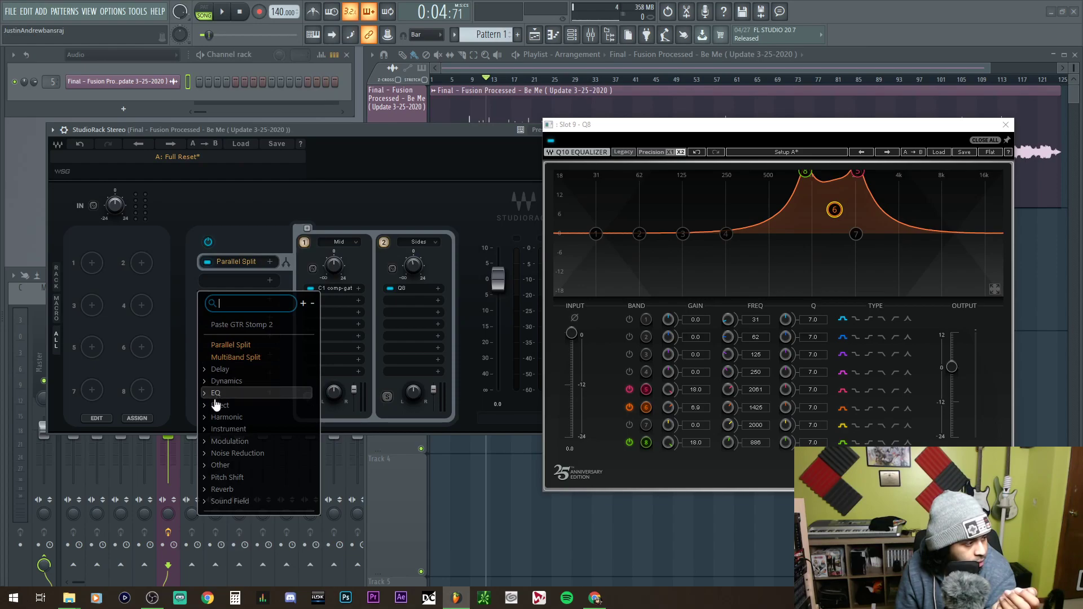
pyautogui.click(196, 262)
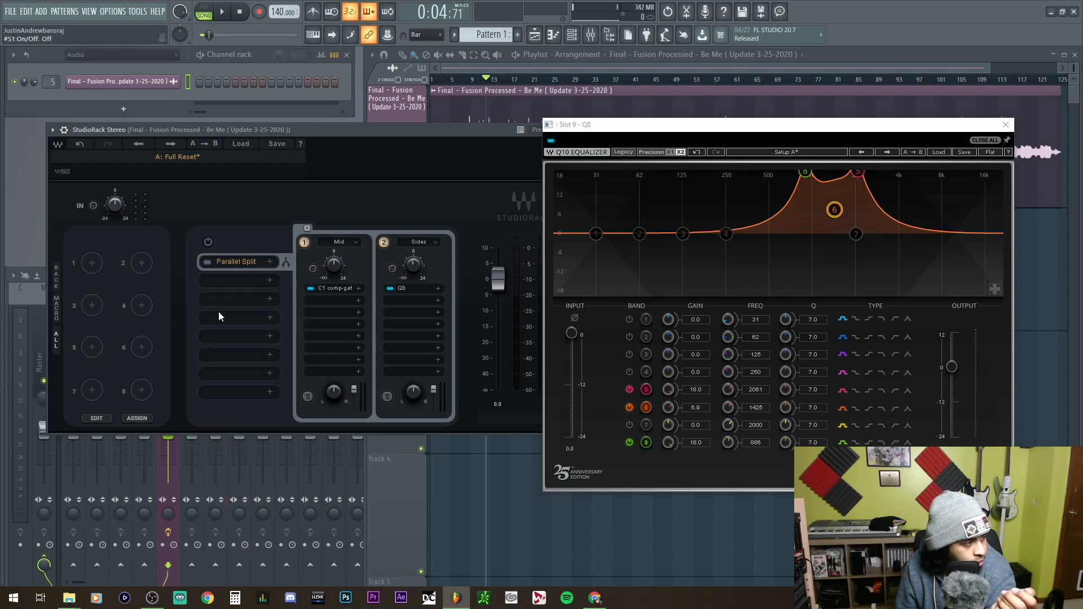
pyautogui.click(234, 282)
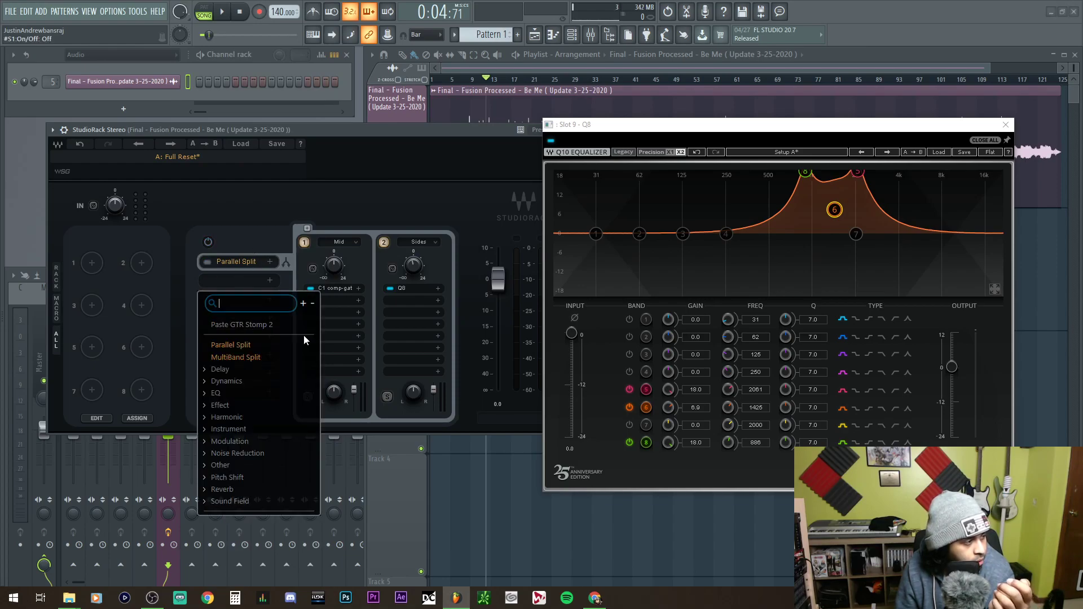
pyautogui.click(258, 393)
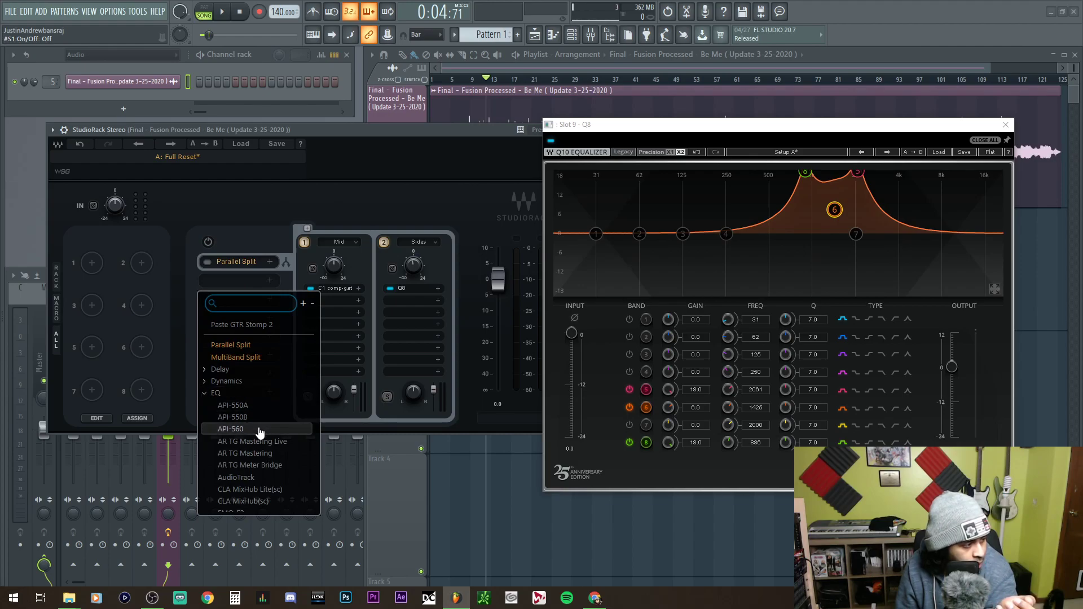
pyautogui.click(259, 430)
pyautogui.moveTo(530, 143); pyautogui.dragTo(627, 144)
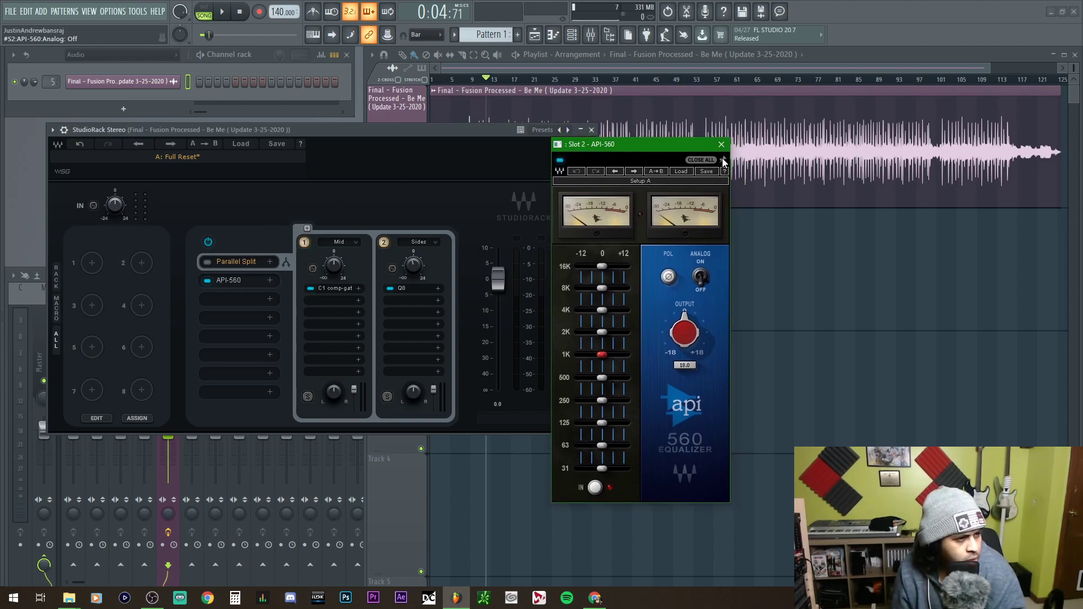
# Collapse and re-expand the Parallel Split racks, and open the mid rack's C1 comp-gate over the lower part of StudioRack.
pyautogui.click(246, 263)
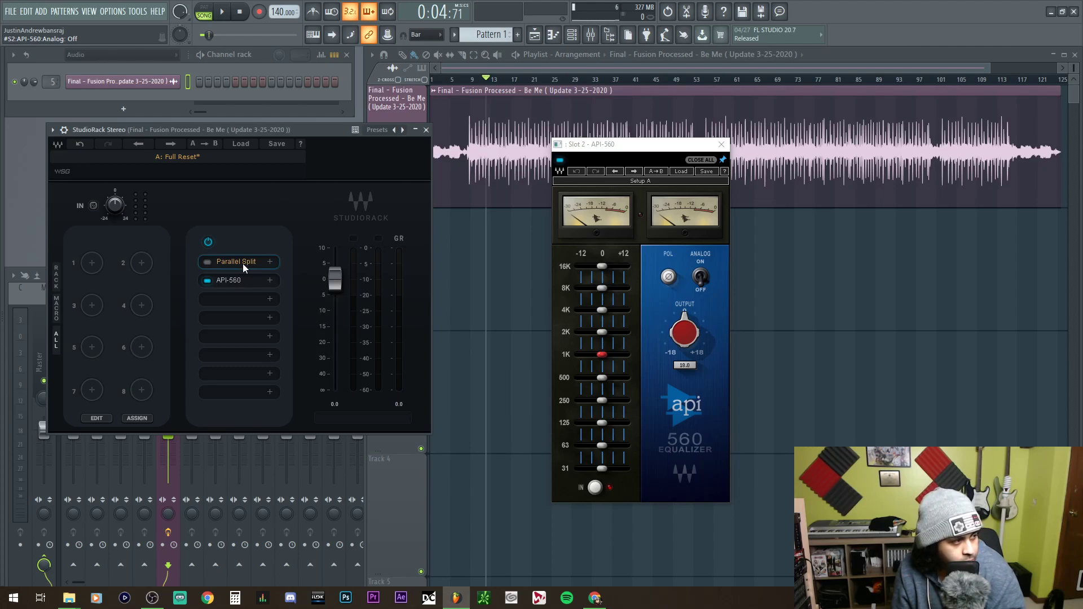
pyautogui.click(241, 263)
pyautogui.click(242, 263)
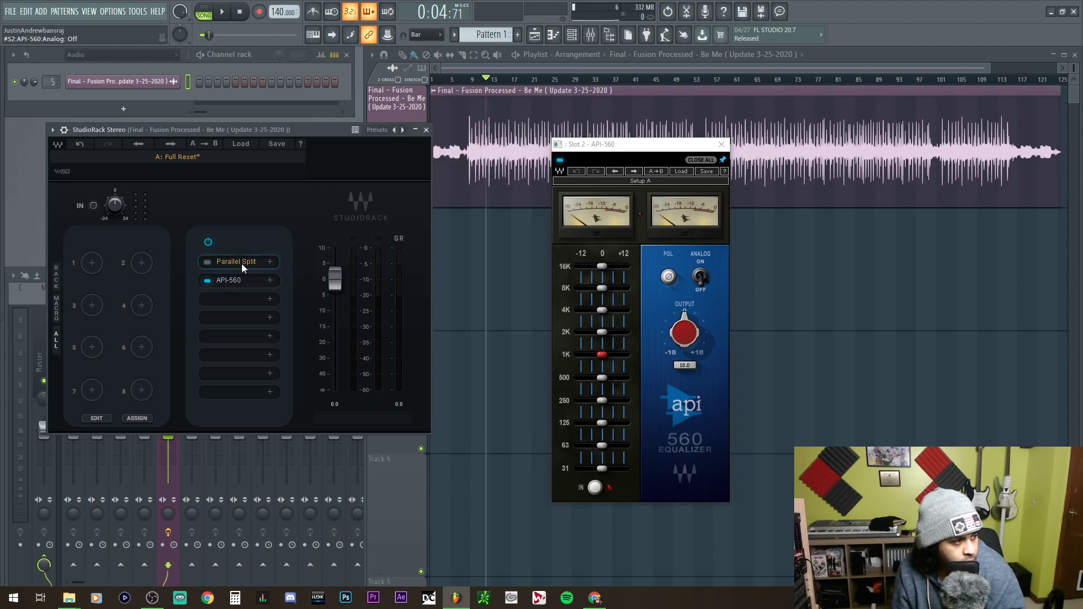
pyautogui.click(241, 263)
pyautogui.click(335, 291)
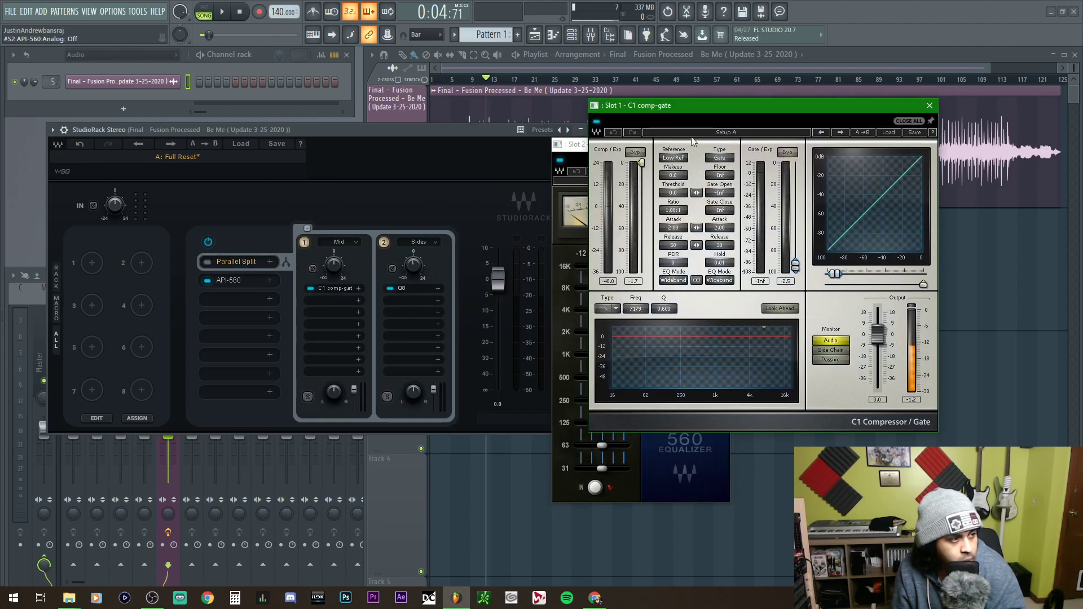
pyautogui.moveTo(726, 141); pyautogui.dragTo(213, 305)
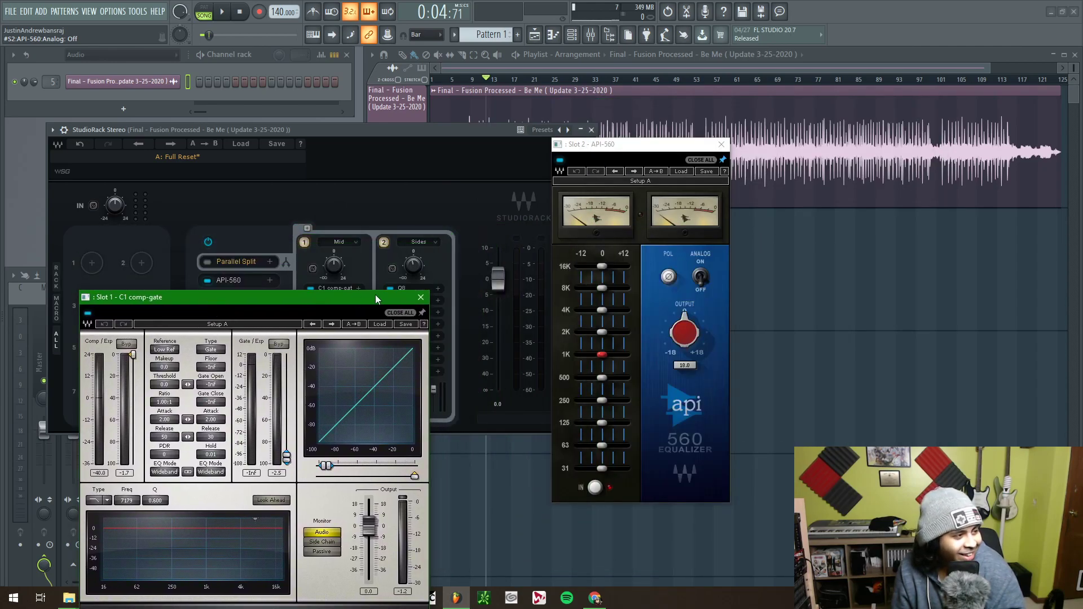
pyautogui.click(399, 289)
pyautogui.moveTo(354, 295); pyautogui.dragTo(341, 319)
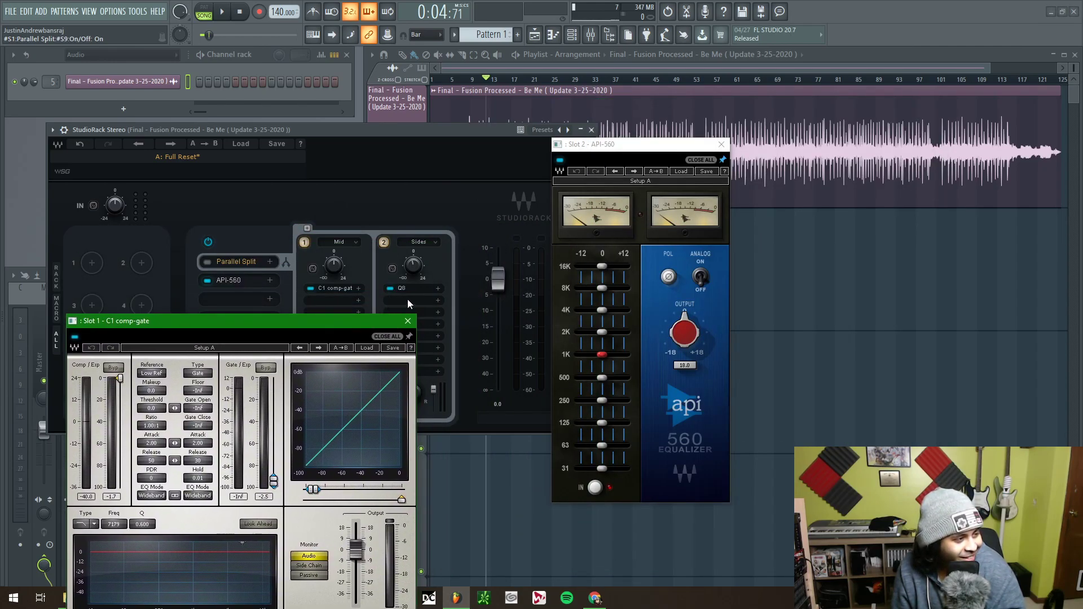
# Open and pin the Q8 and C1 comp-gate windows side by side, and close all open plugin windows at once.
pyautogui.click(412, 289)
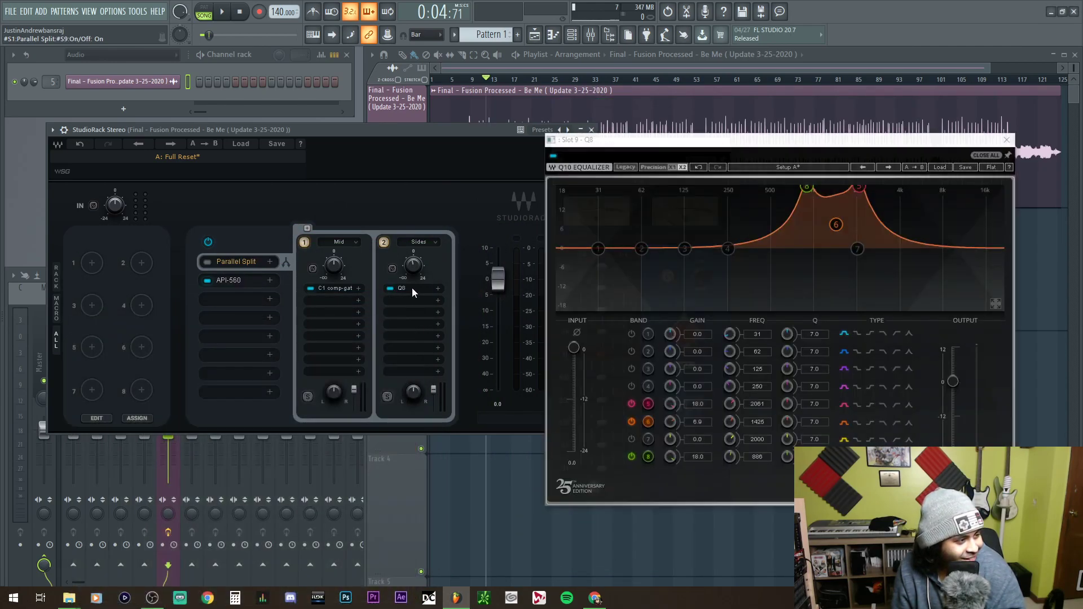
pyautogui.click(1009, 159)
pyautogui.moveTo(908, 145); pyautogui.dragTo(915, 266)
pyautogui.click(326, 285)
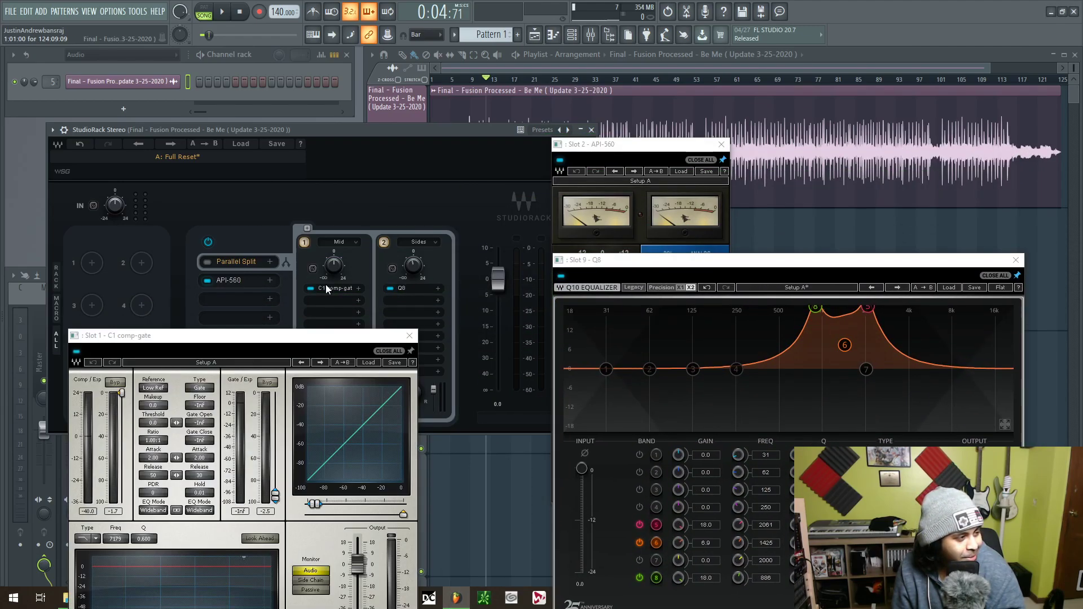
pyautogui.moveTo(317, 333); pyautogui.dragTo(636, 290)
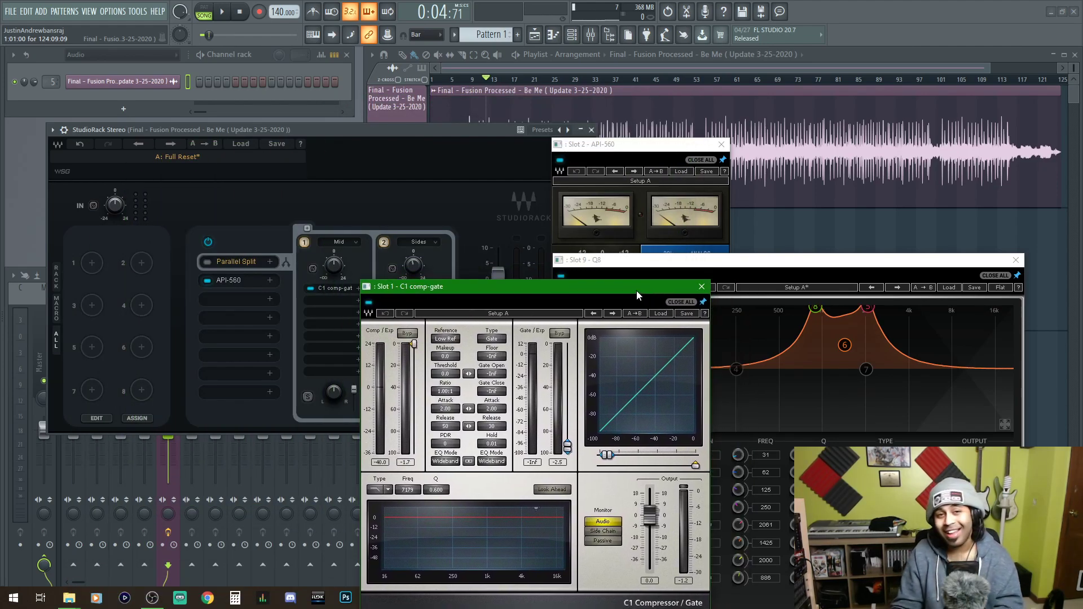
pyautogui.click(685, 300)
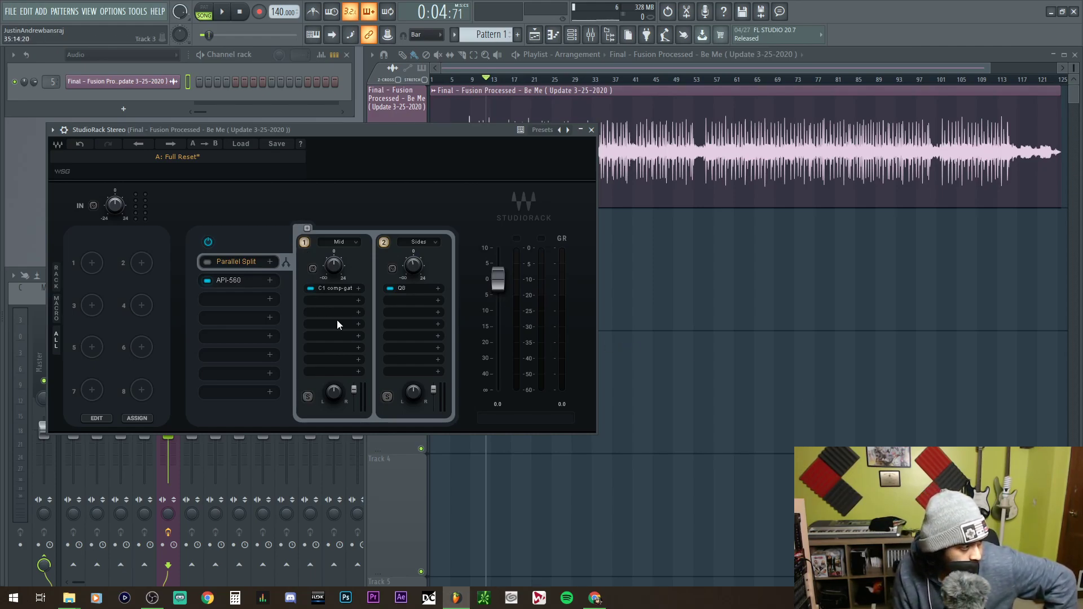
# Open the API-560 beside StudioRack, assign its Band 8kHz to macro 1 and turn the macro up.
pyautogui.click(236, 281)
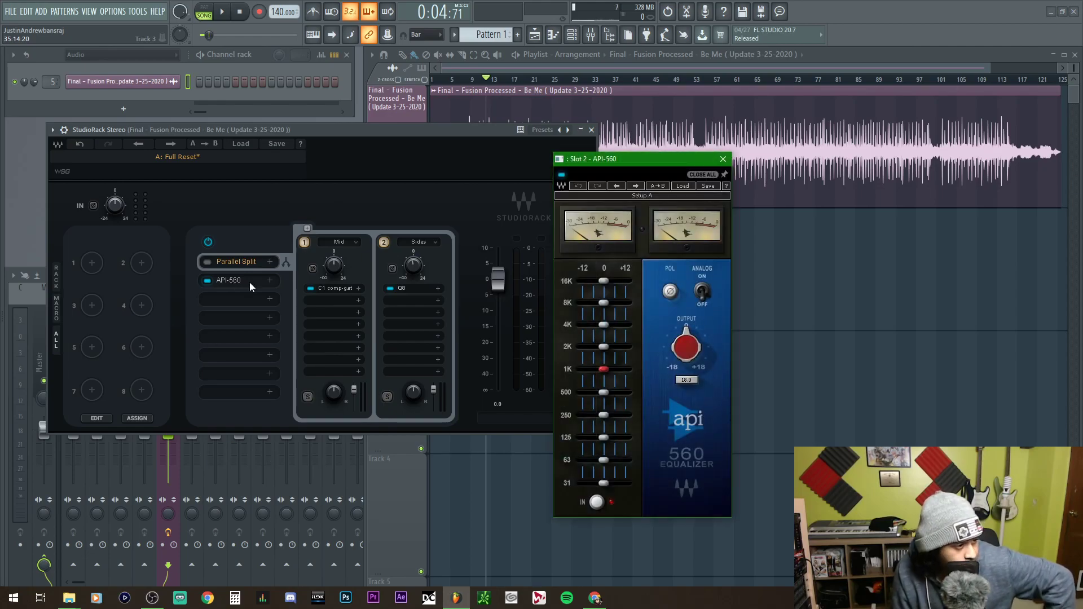
pyautogui.moveTo(623, 165); pyautogui.dragTo(707, 144)
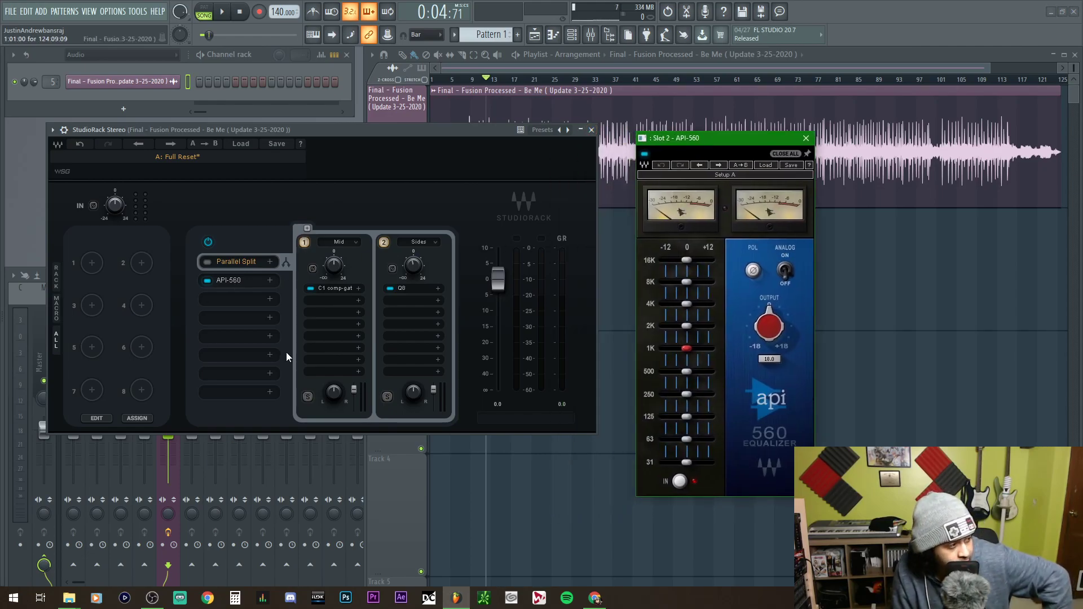
pyautogui.click(91, 263)
pyautogui.moveTo(136, 301)
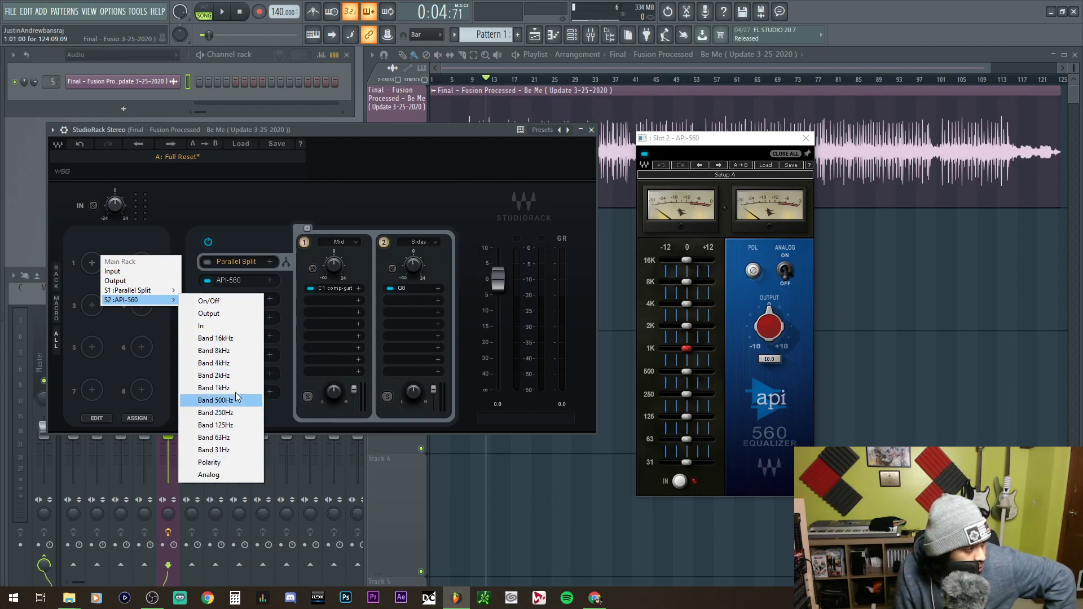
pyautogui.click(237, 350)
pyautogui.moveTo(100, 272); pyautogui.dragTo(100, 263)
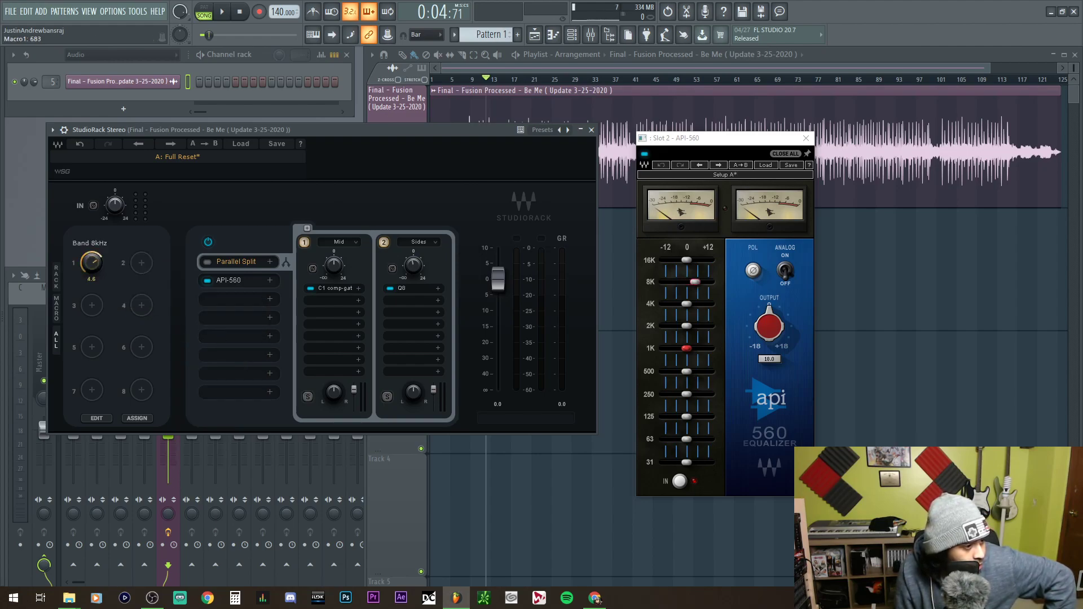
# Turn macro 1 down until the API-560's 8K band sits near zero, and review the macro's assignment and multilink options.
pyautogui.rightClick(97, 267)
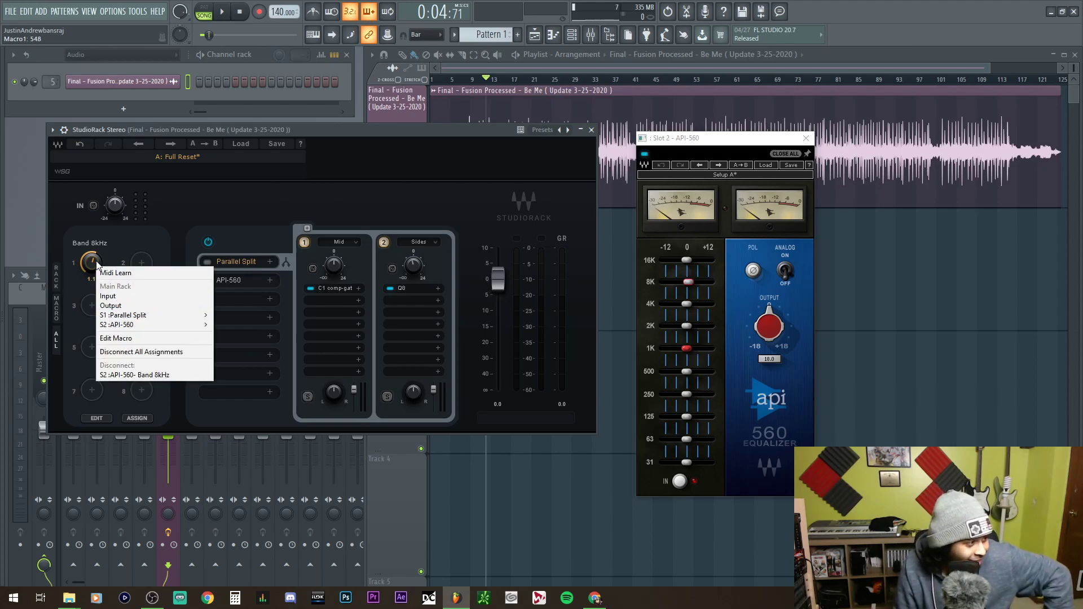
pyautogui.click(148, 375)
pyautogui.moveTo(91, 262); pyautogui.dragTo(91, 268)
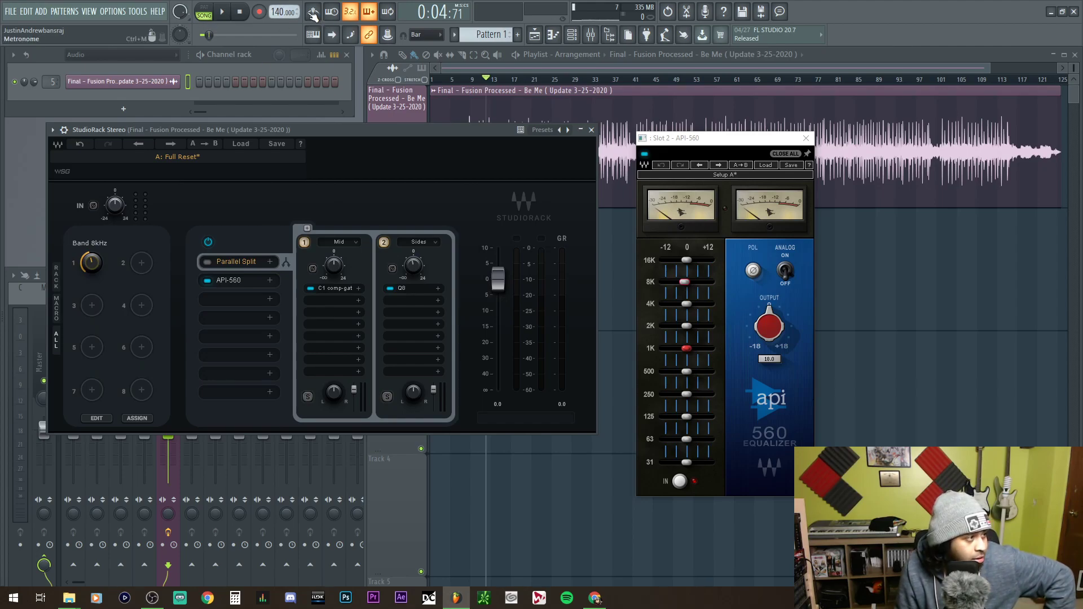
pyautogui.click(392, 38)
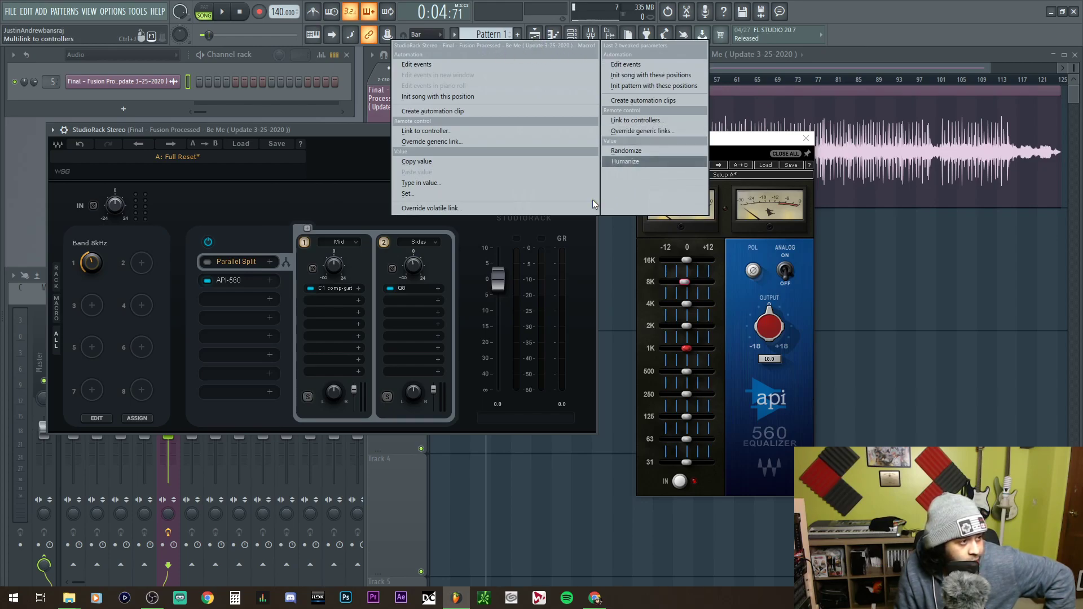
pyautogui.click(196, 199)
# Browse StudioRack's parameters in the project browser and create an automation clip for Macro1.
pyautogui.click(52, 130)
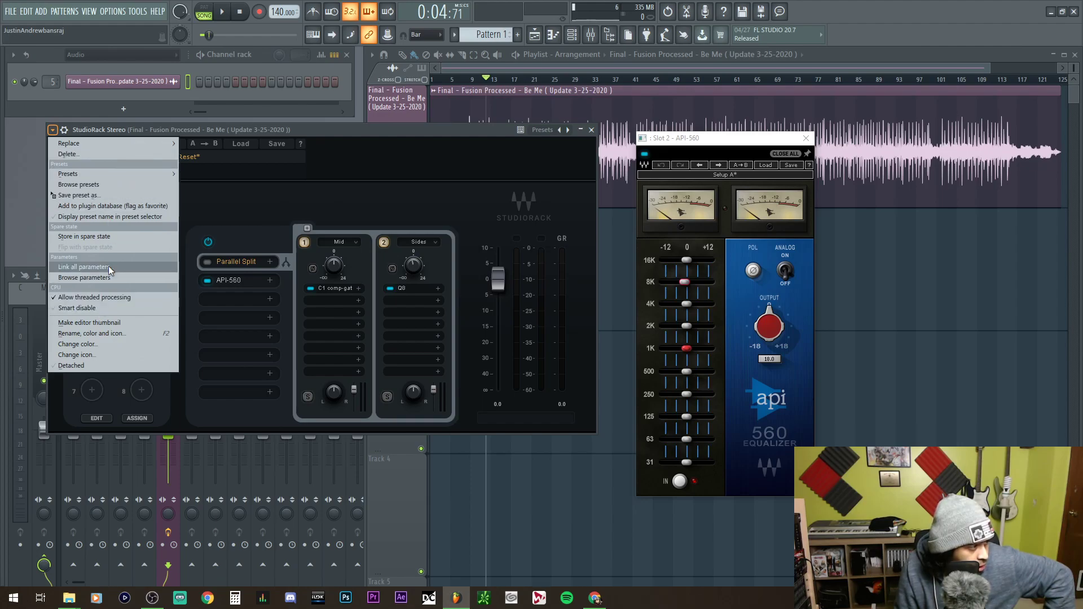
pyautogui.click(107, 326)
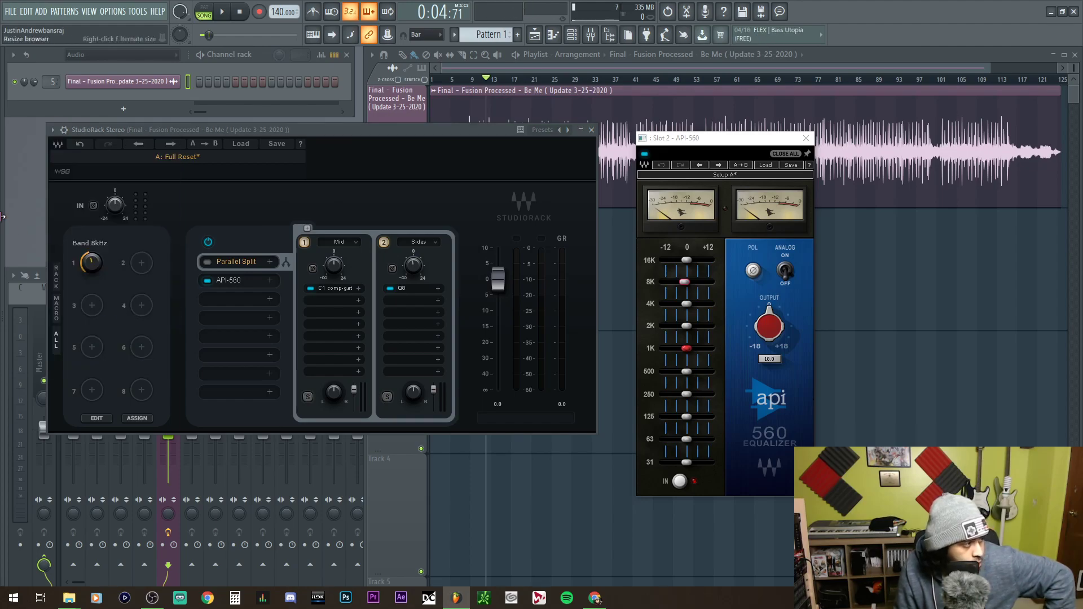
pyautogui.rightClick(79, 147)
pyautogui.click(112, 209)
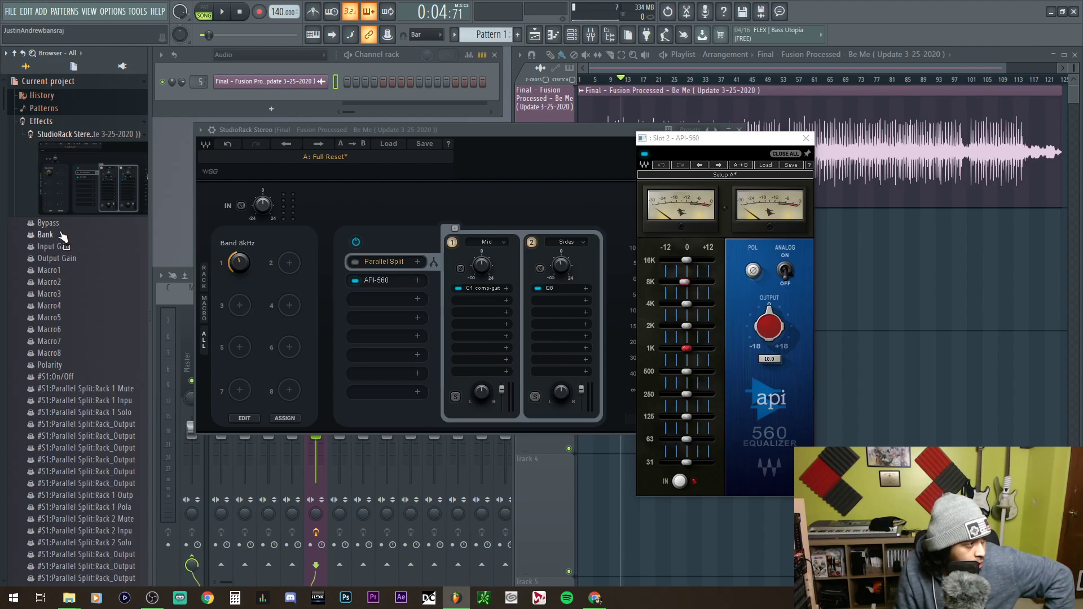
pyautogui.rightClick(57, 271)
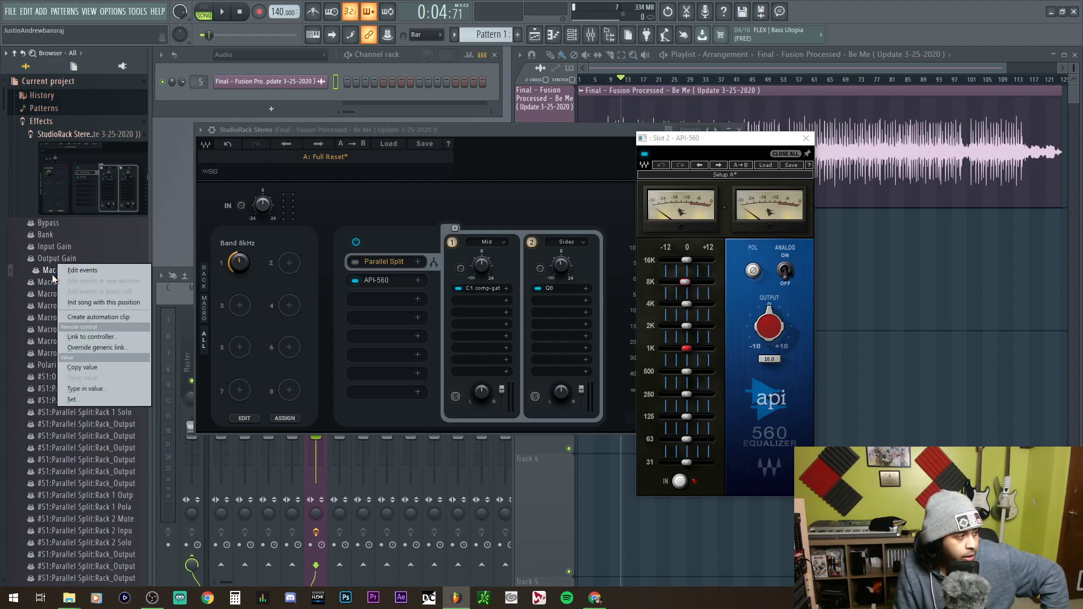
pyautogui.click(122, 319)
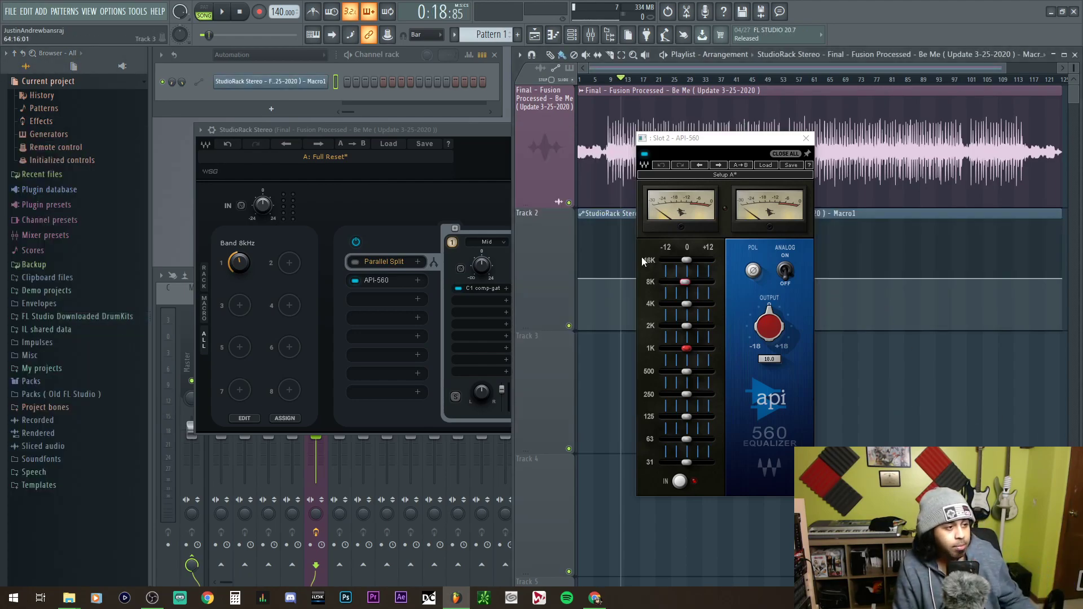
# Shape the Macro1 automation with a peak near bar 13, a dip and a 74% point at bar 25, and play the song.
pyautogui.rightClick(609, 237)
pyautogui.moveTo(610, 237); pyautogui.dragTo(629, 225)
pyautogui.moveTo(731, 139); pyautogui.dragTo(439, 157)
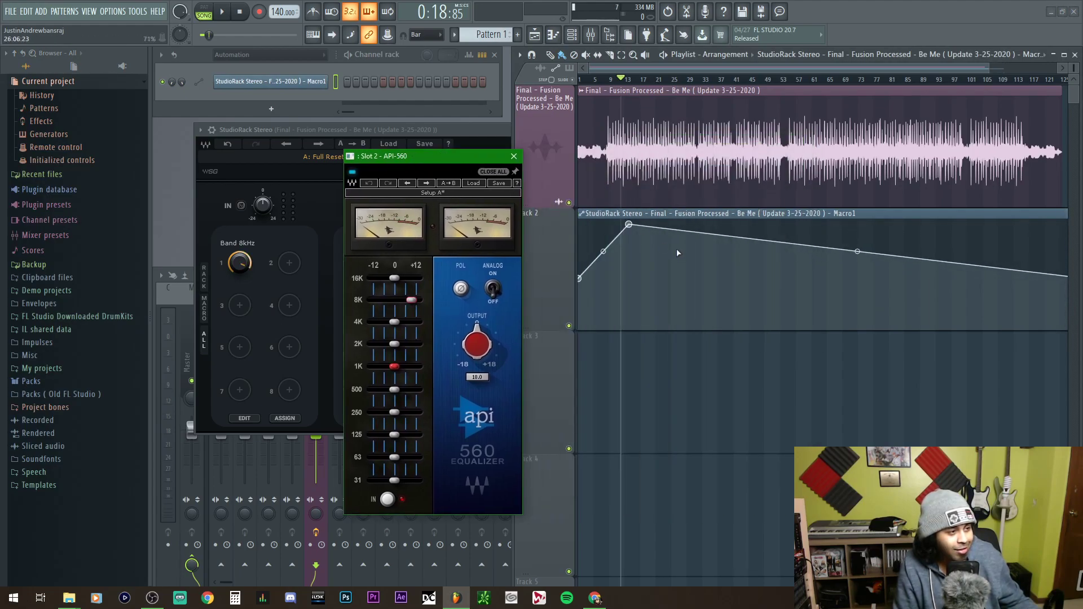
pyautogui.rightClick(648, 292)
pyautogui.moveTo(648, 293); pyautogui.dragTo(672, 249)
pyautogui.rightClick(672, 245)
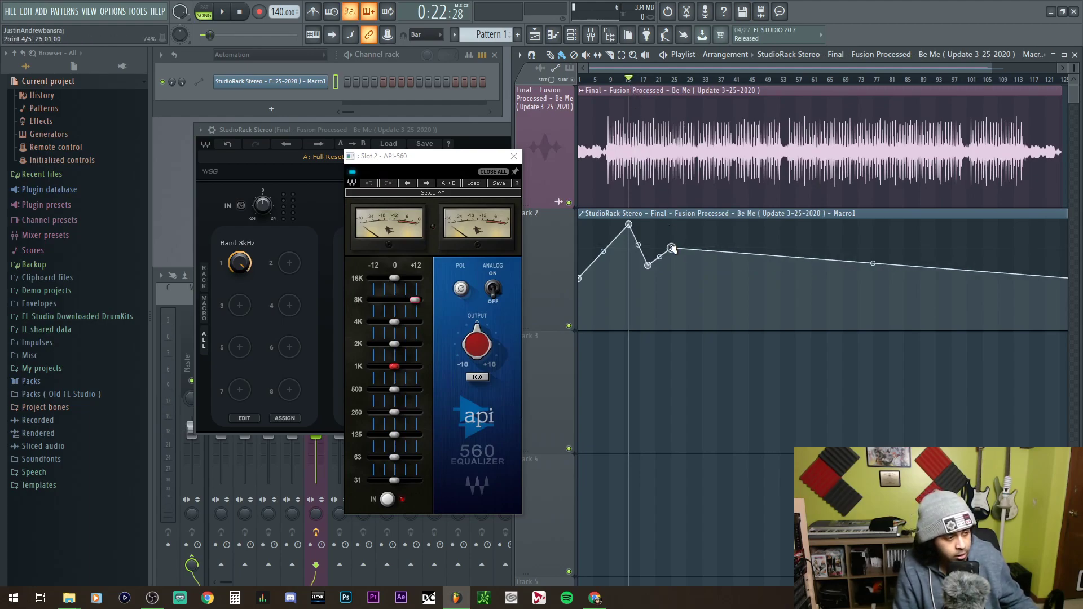
pyautogui.press('space')
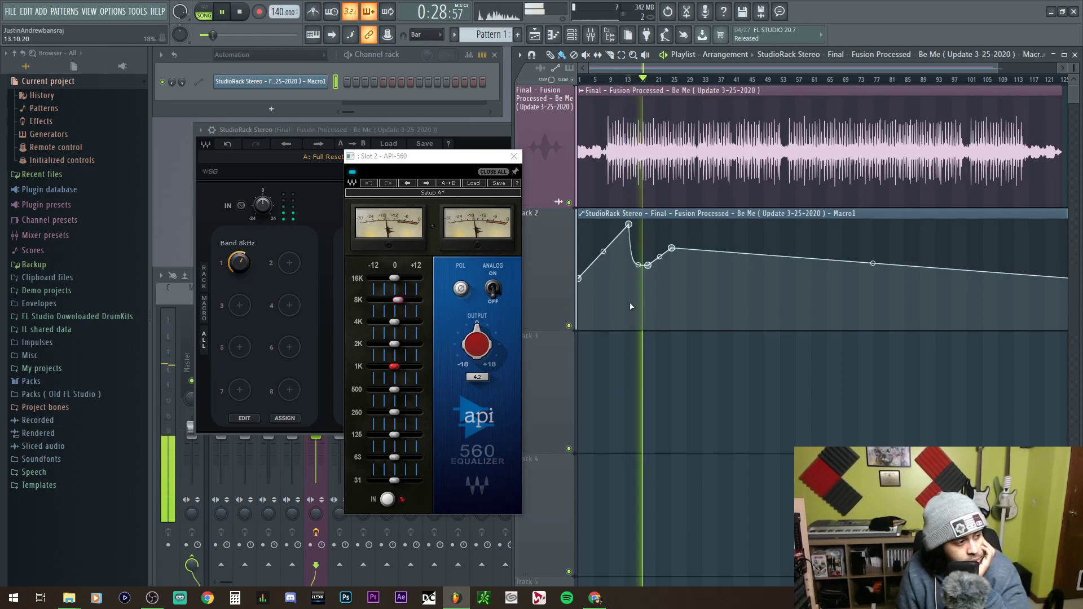
# Raise the Macro1 automation point near bar 18 to the top, drop the following point to the bottom, and stop playback.
pyautogui.moveTo(648, 265); pyautogui.dragTo(649, 199)
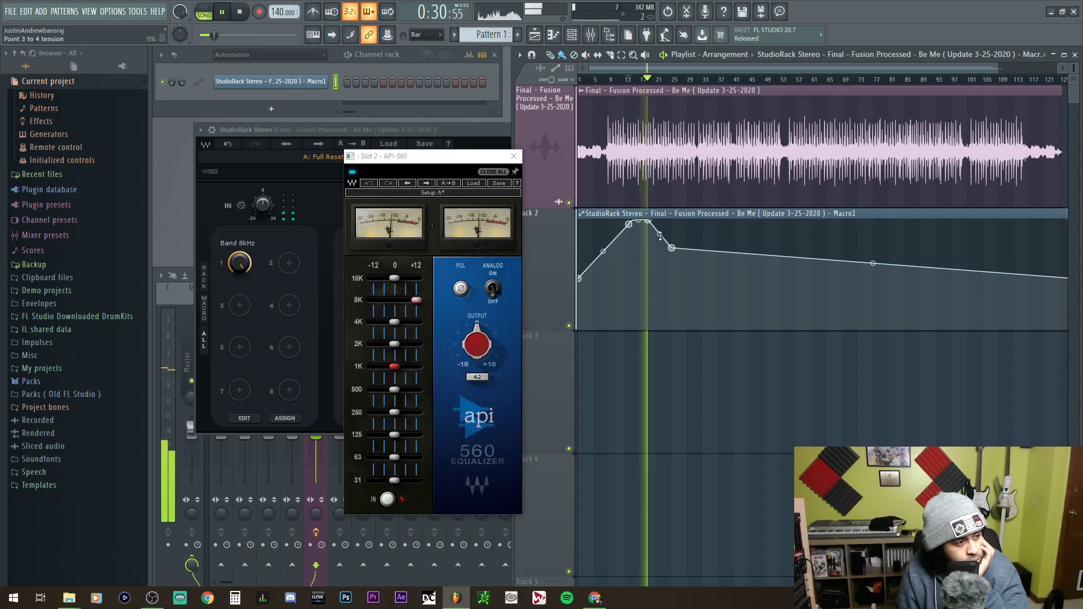
pyautogui.moveTo(671, 248); pyautogui.dragTo(668, 349)
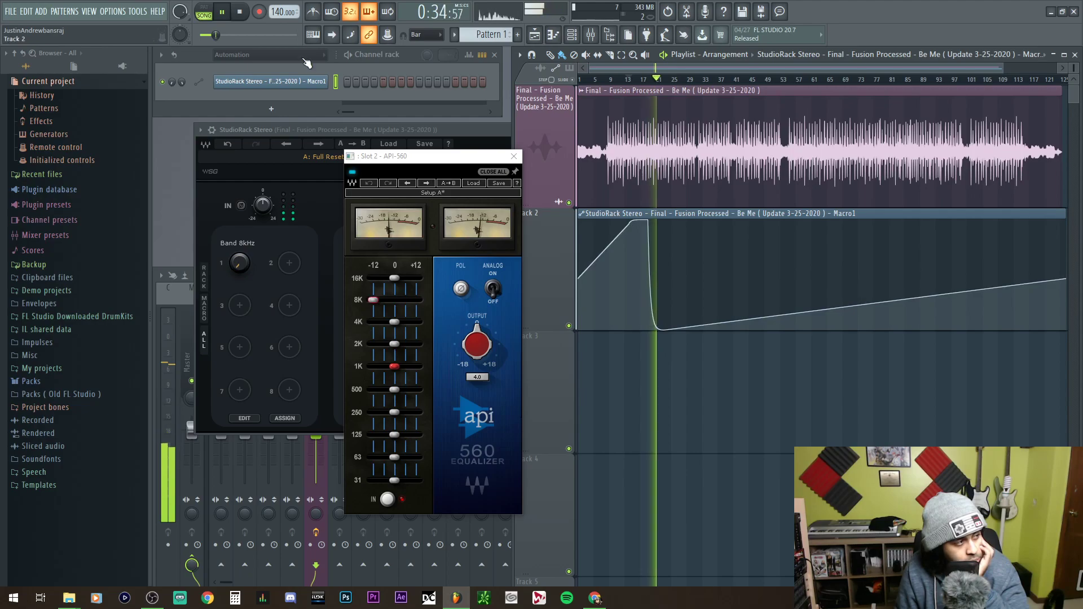
pyautogui.click(239, 12)
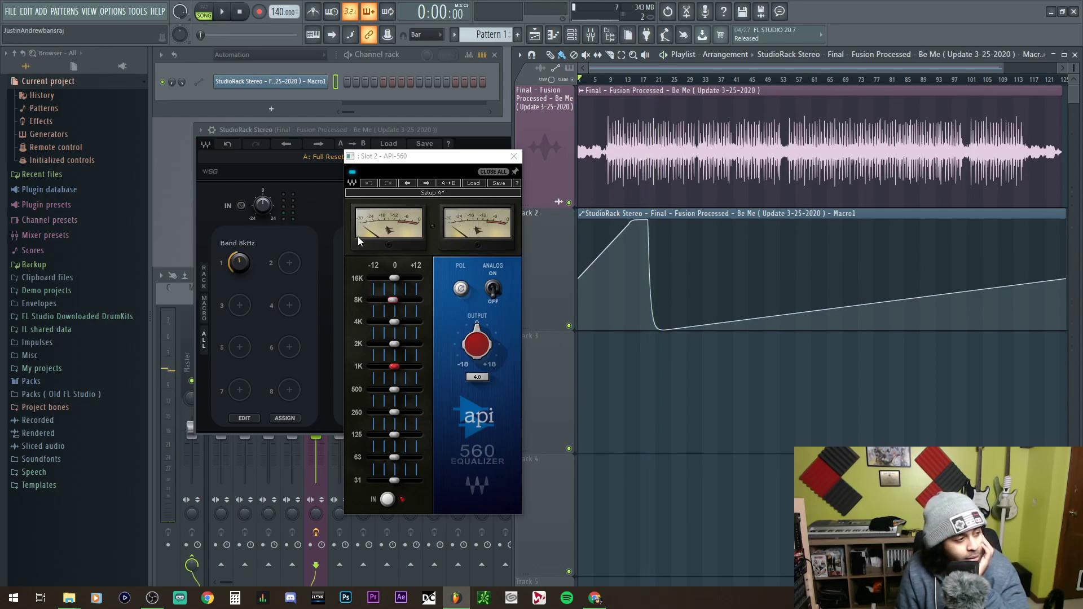
# Bring StudioRack to the front and close the API-560 window.
pyautogui.click(428, 128)
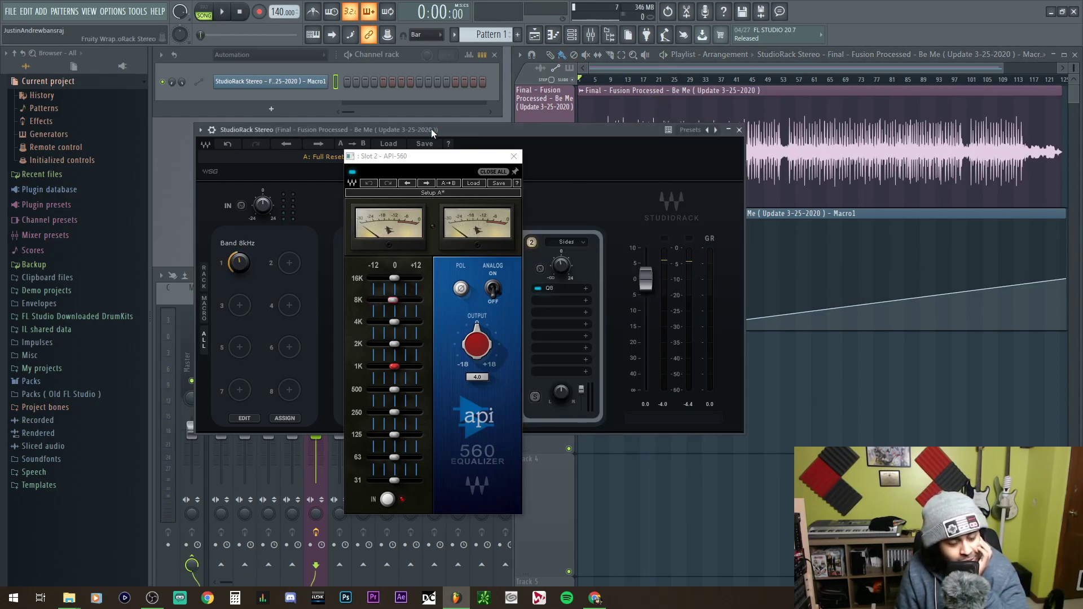
pyautogui.click(514, 157)
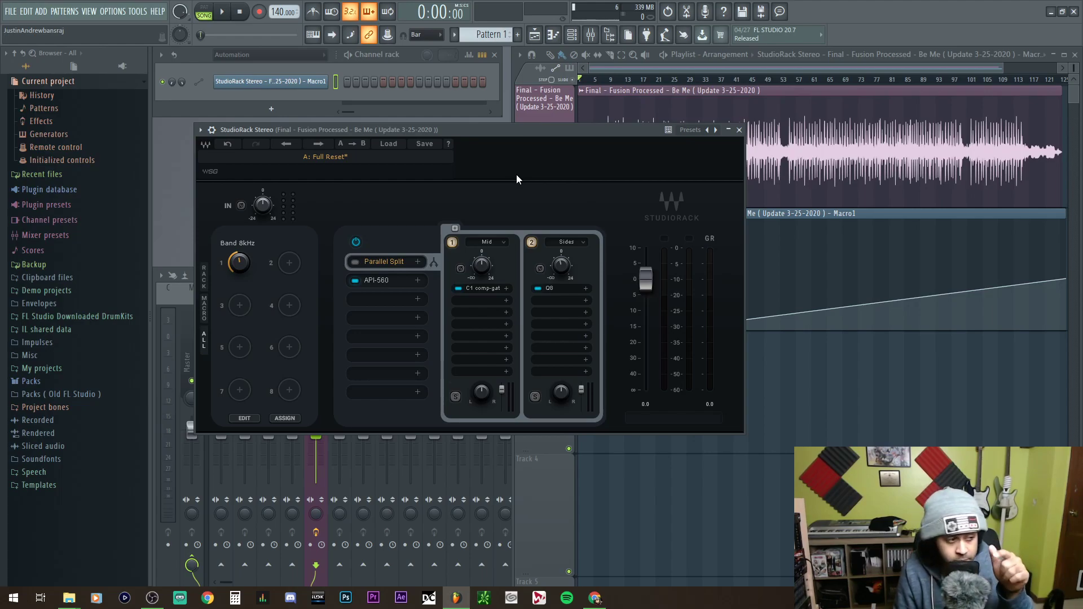
# Play and stop the song, turn off Normalize for the audio clip and close its channel settings.
pyautogui.press('space')
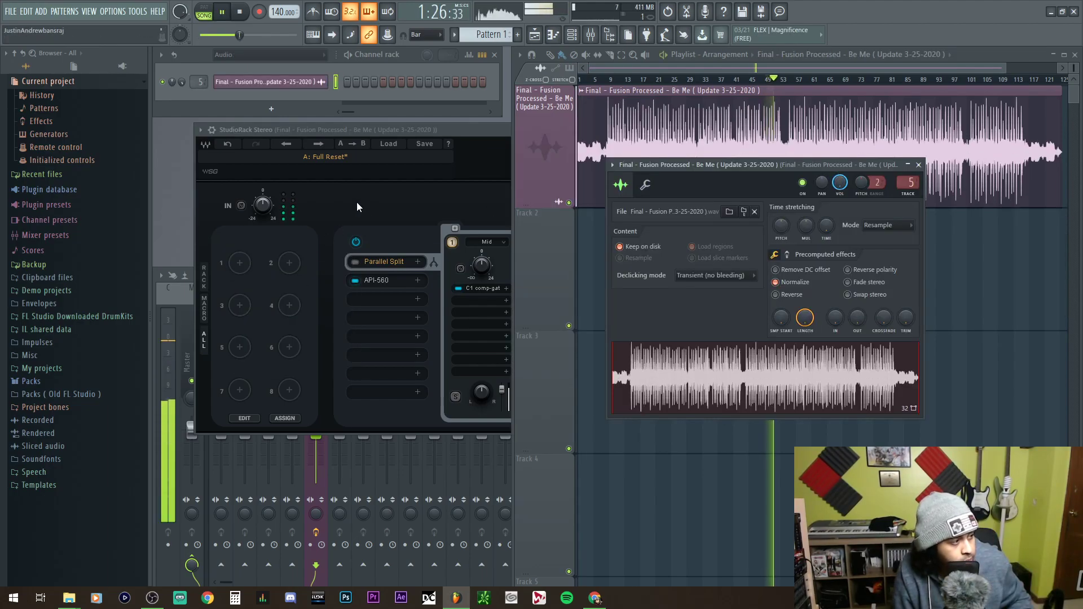
pyautogui.press('space')
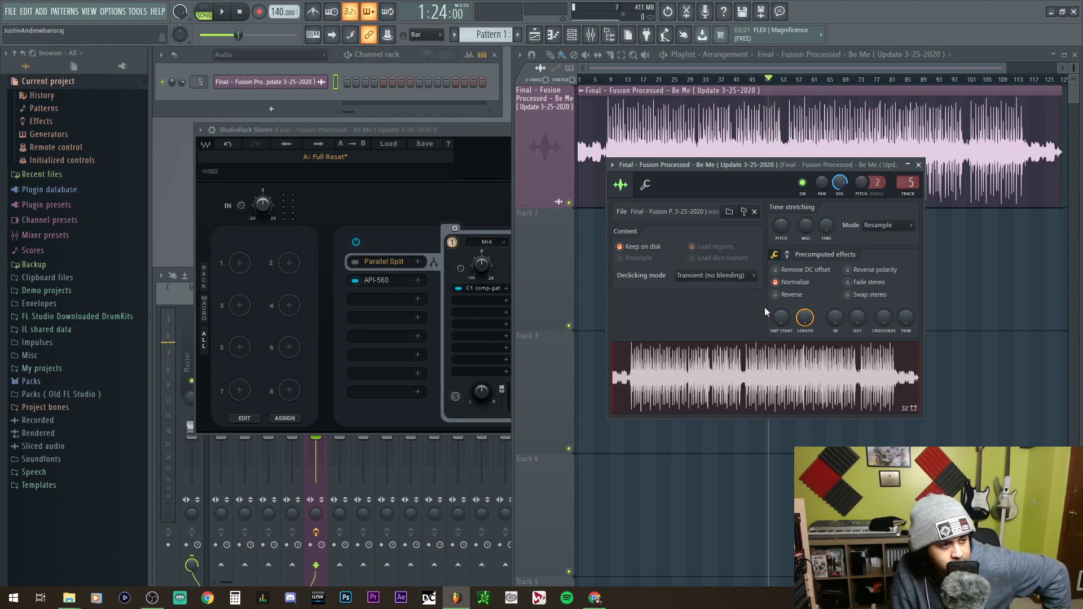
pyautogui.click(804, 282)
pyautogui.click(918, 165)
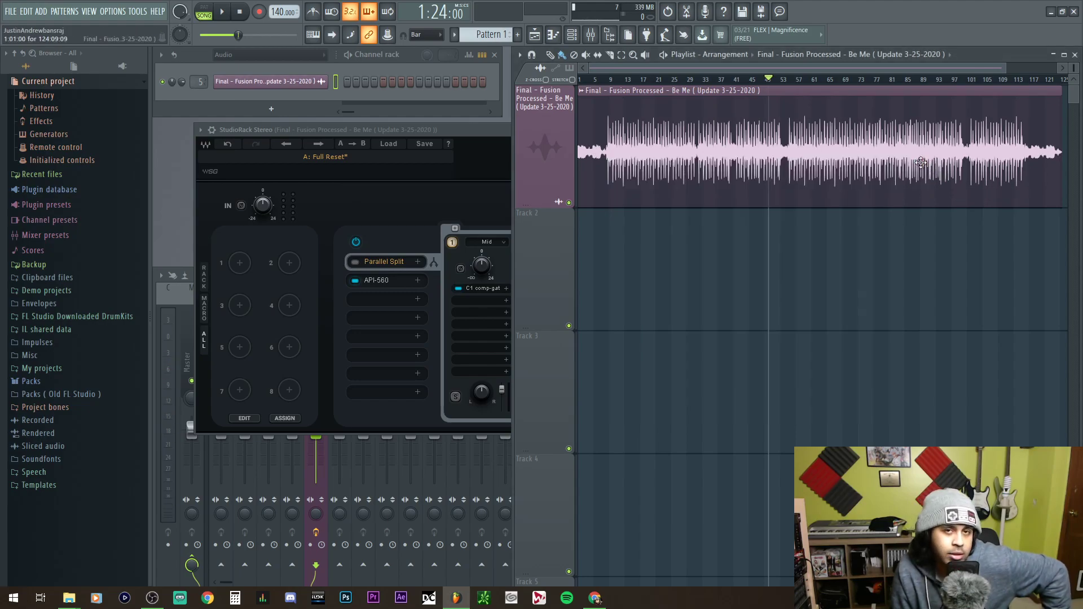
# Clear StudioRack's output clip indicators and load the Mastering Rack 1 user preset.
pyautogui.click(414, 188)
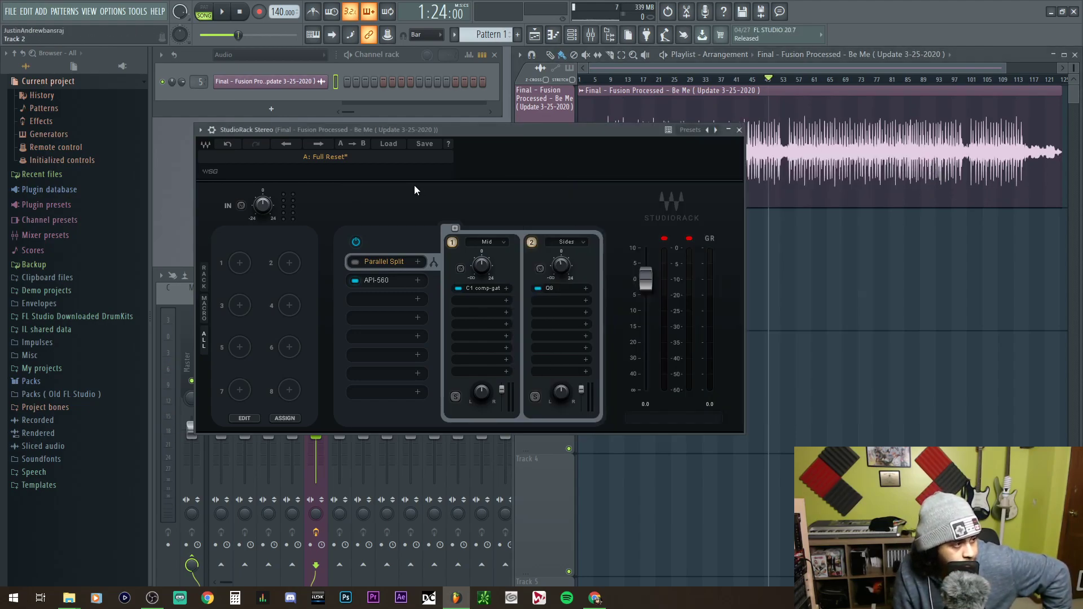
pyautogui.click(377, 143)
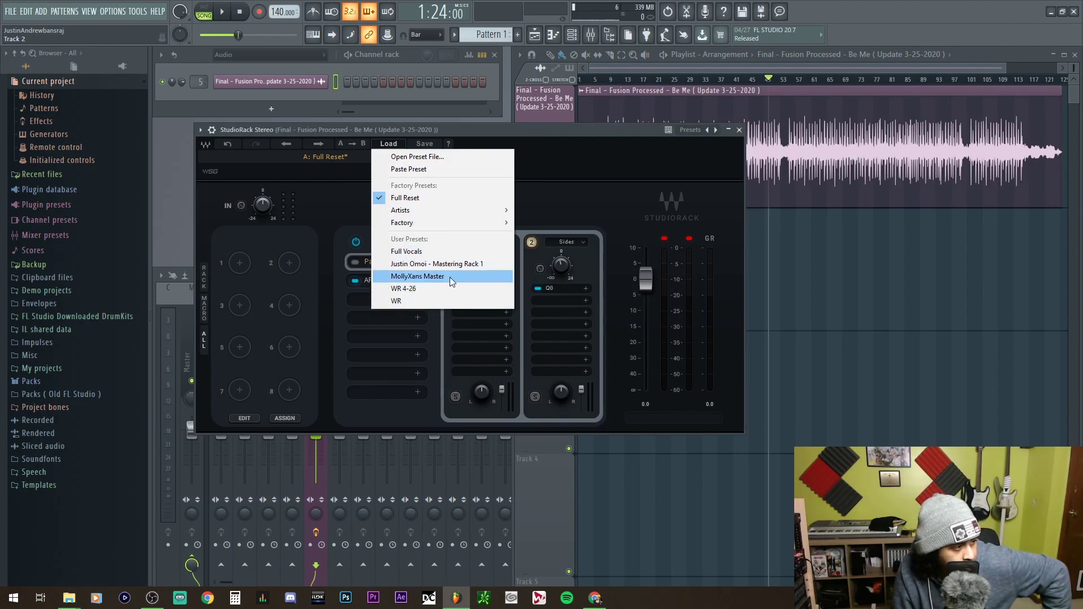
pyautogui.click(567, 204)
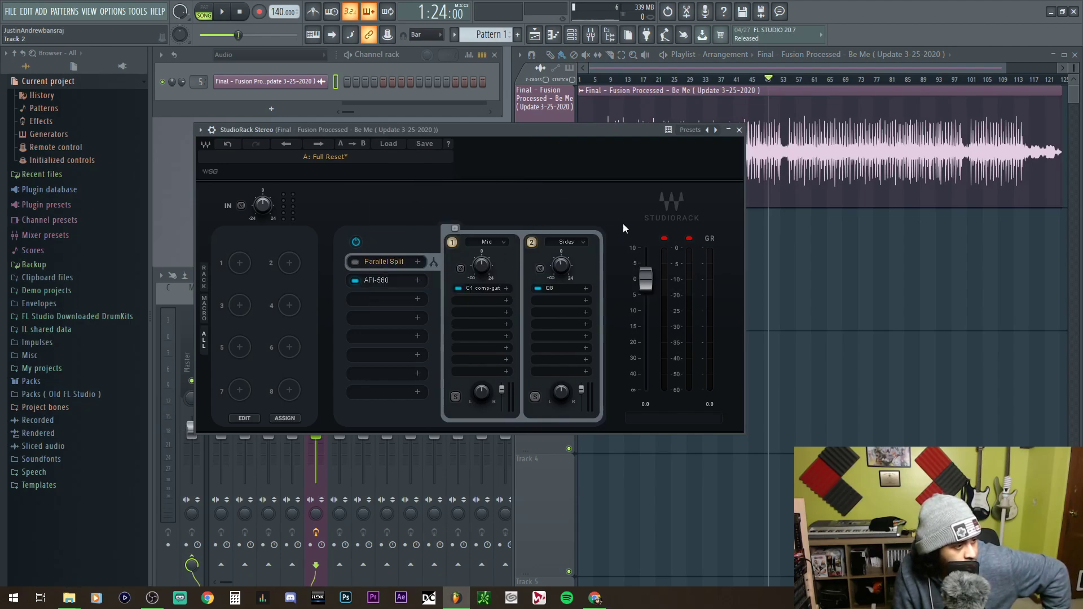
pyautogui.click(689, 238)
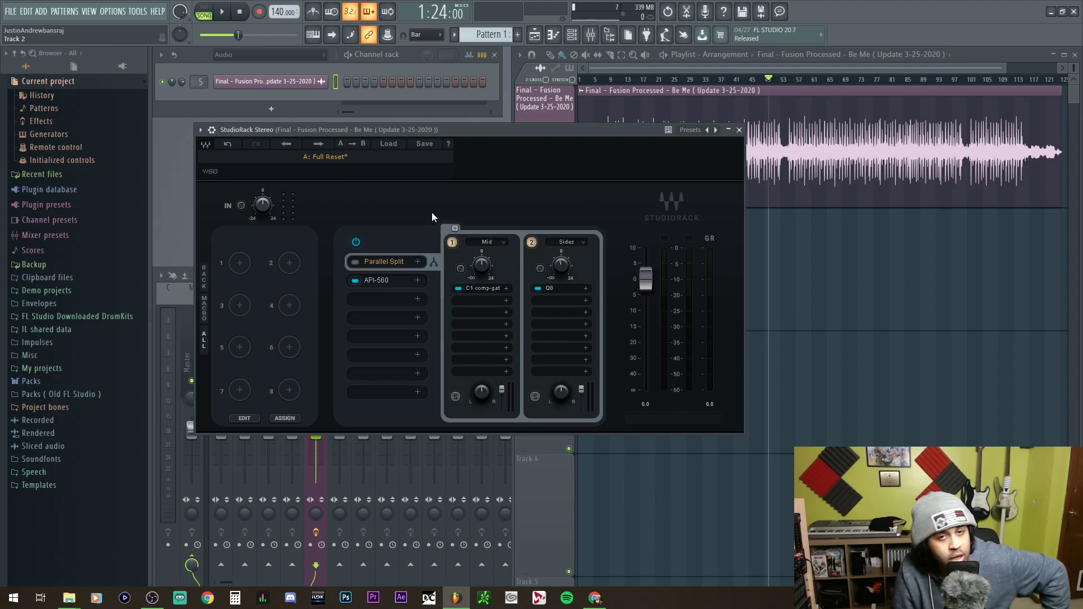
pyautogui.click(388, 143)
pyautogui.click(463, 265)
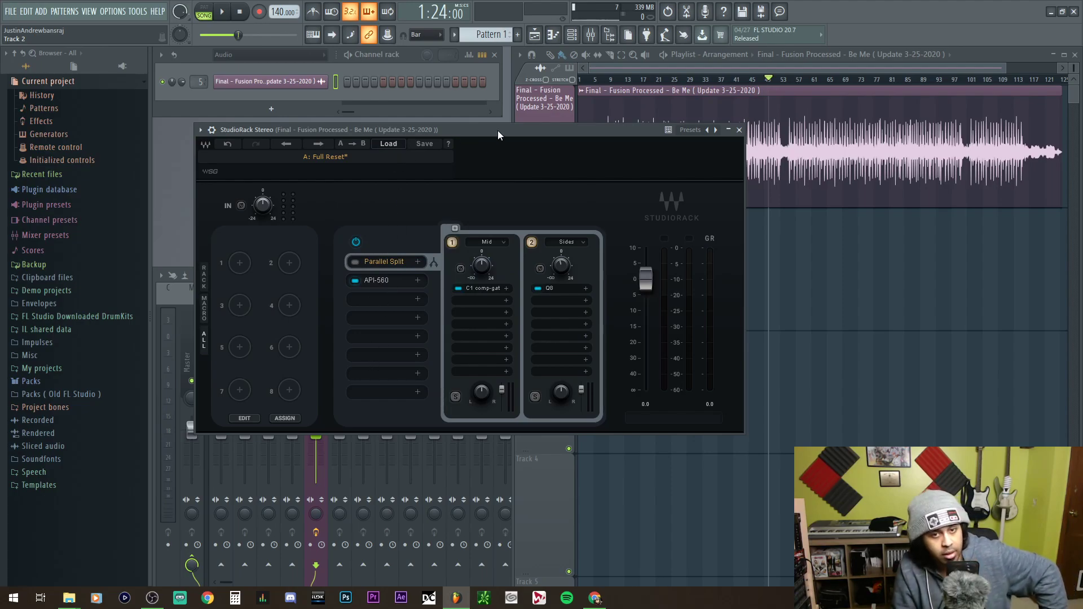
# Try the rack-wide power switch and Q2's individual switch, leaving all plugins in the mastering rack bypassed.
pyautogui.click(356, 243)
pyautogui.click(356, 243)
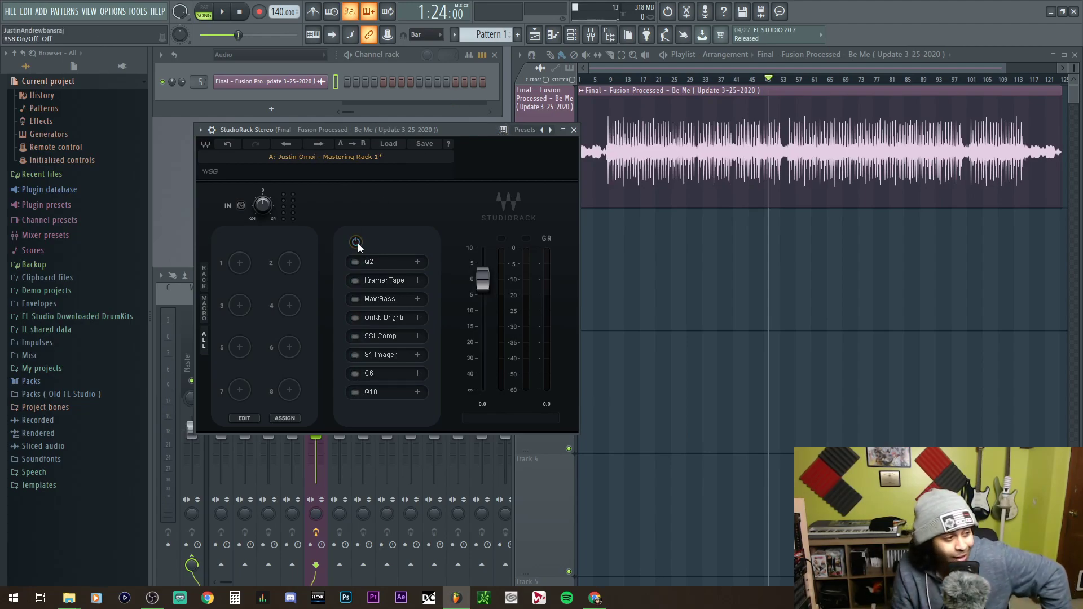
pyautogui.click(356, 242)
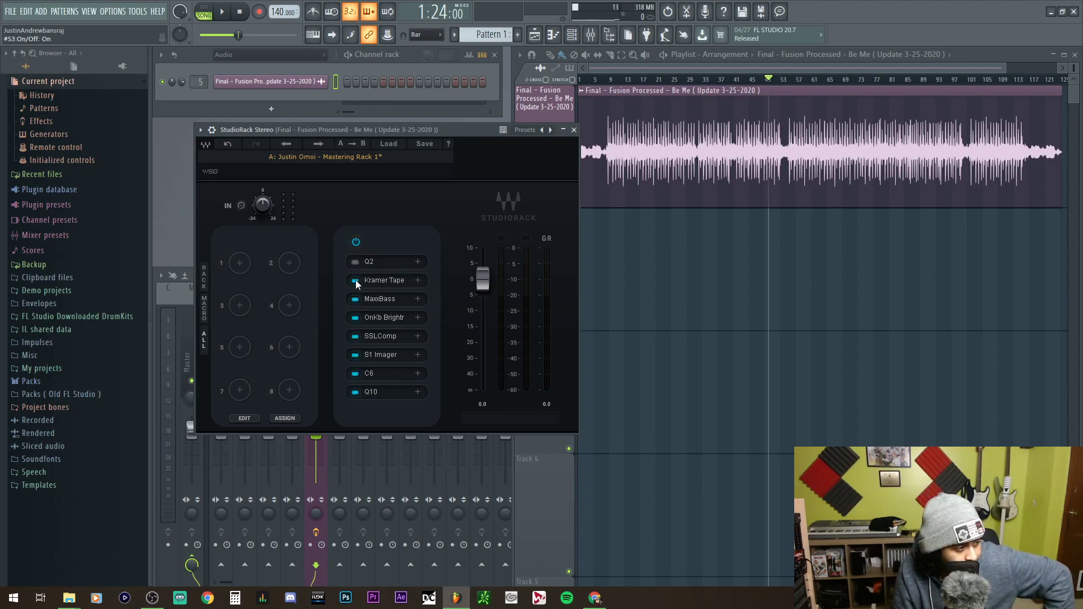
pyautogui.click(356, 266)
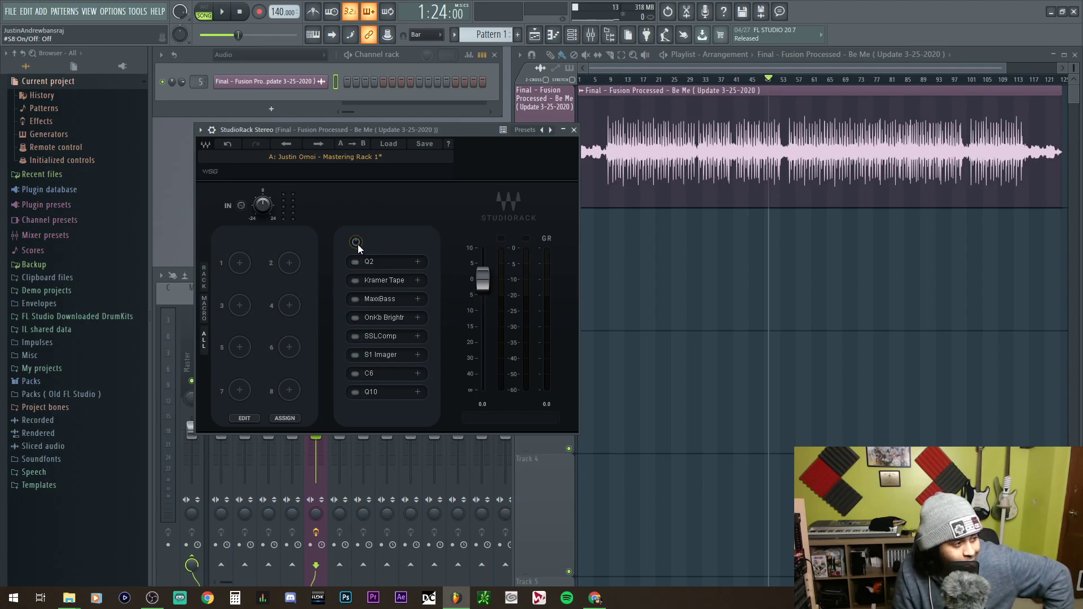
# Play the song, compare the bypassed sound with all rack plugins switched on, and stop playback.
pyautogui.press('space')
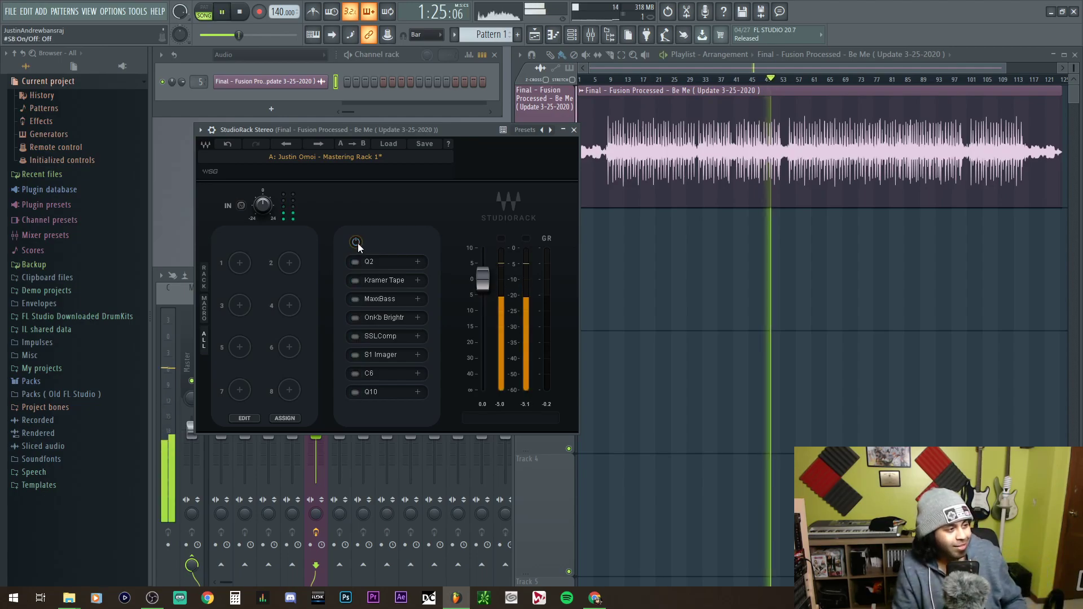
pyautogui.click(357, 242)
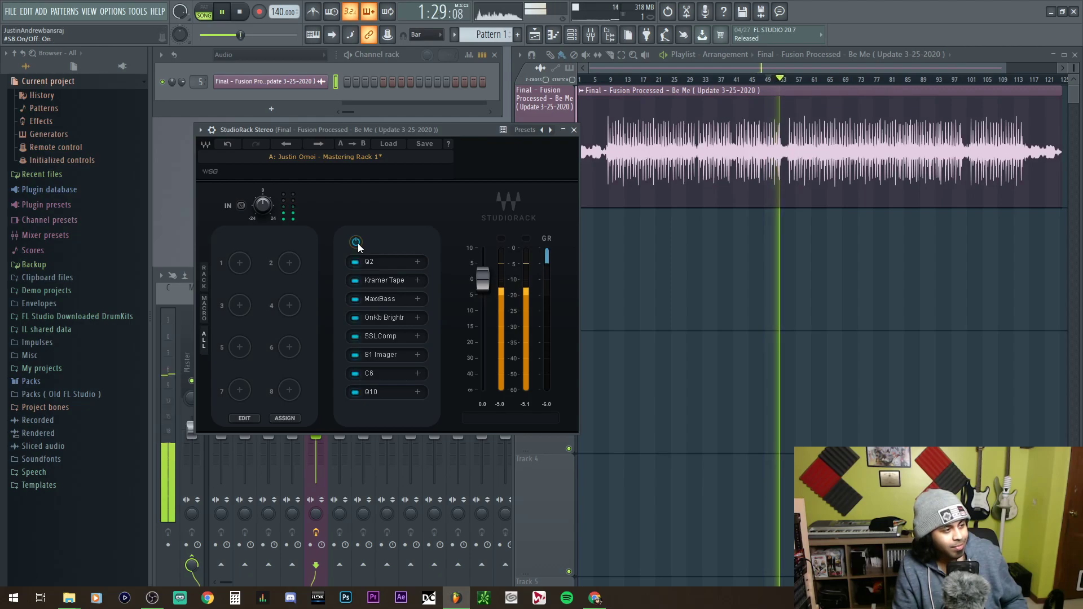
pyautogui.press('space')
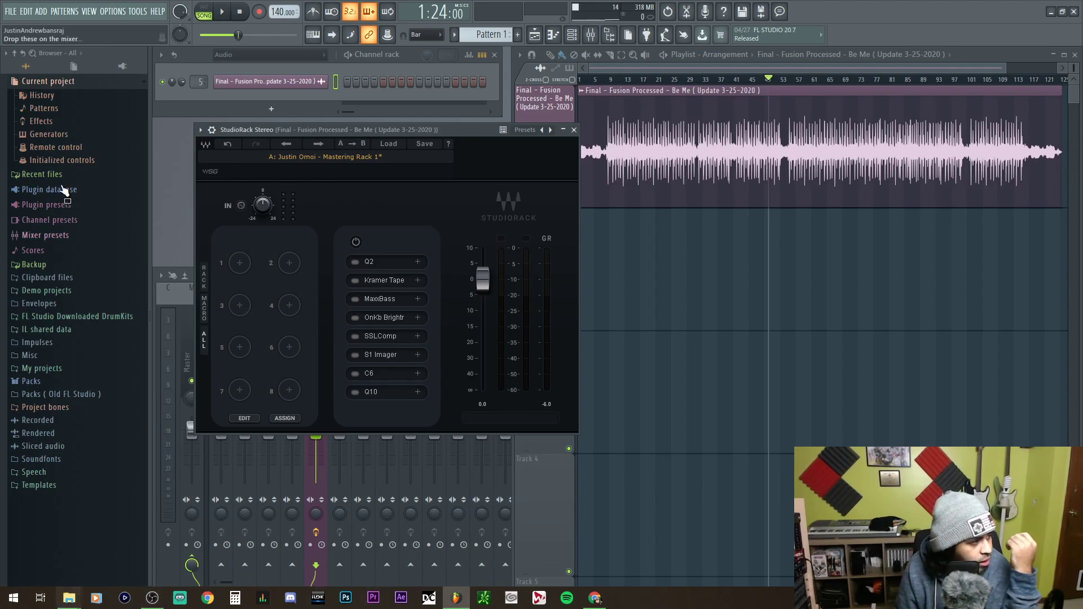
# Switch to Chrome to view the StudioRack image results and return to FL Studio.
pyautogui.hotkey('alt', 'Tab')
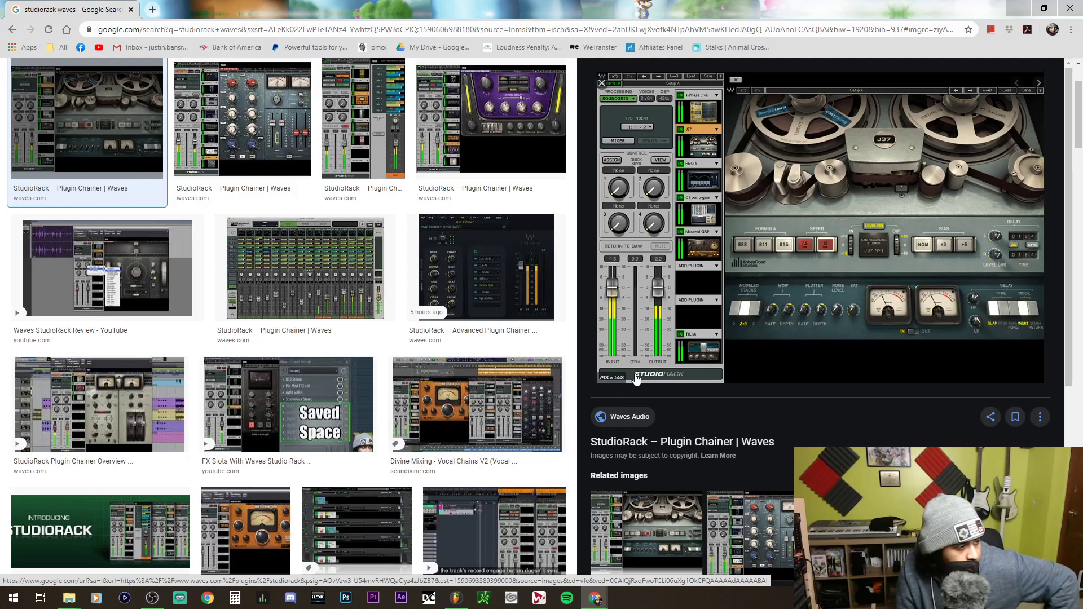
pyautogui.hotkey('alt', 'Tab')
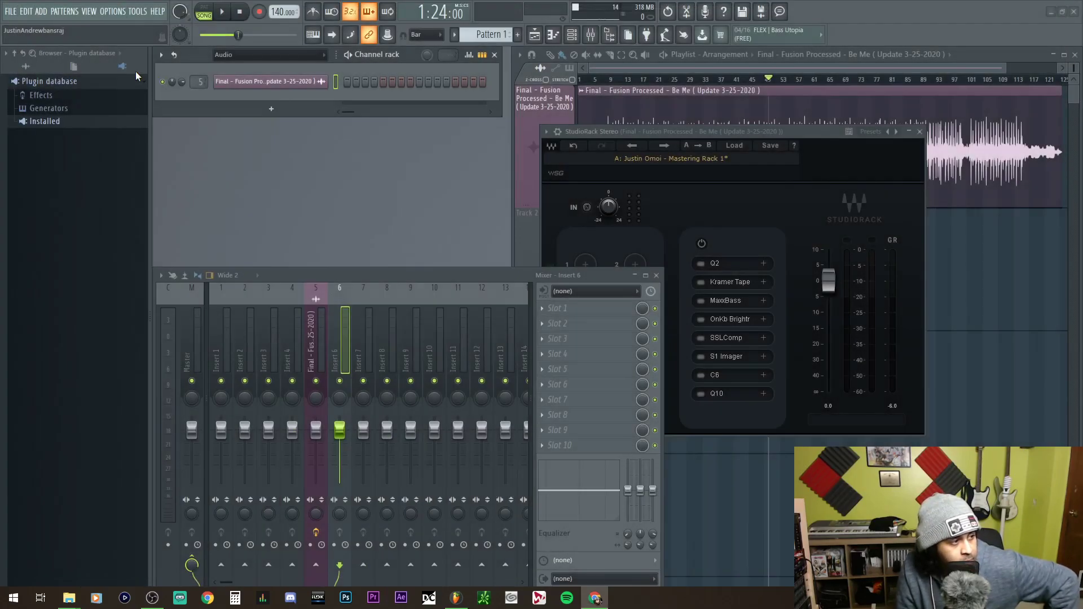
# Reposition the StudioRack window over the playlist so the mixer's insert slots are uncovered.
pyautogui.moveTo(742, 132); pyautogui.dragTo(672, 142)
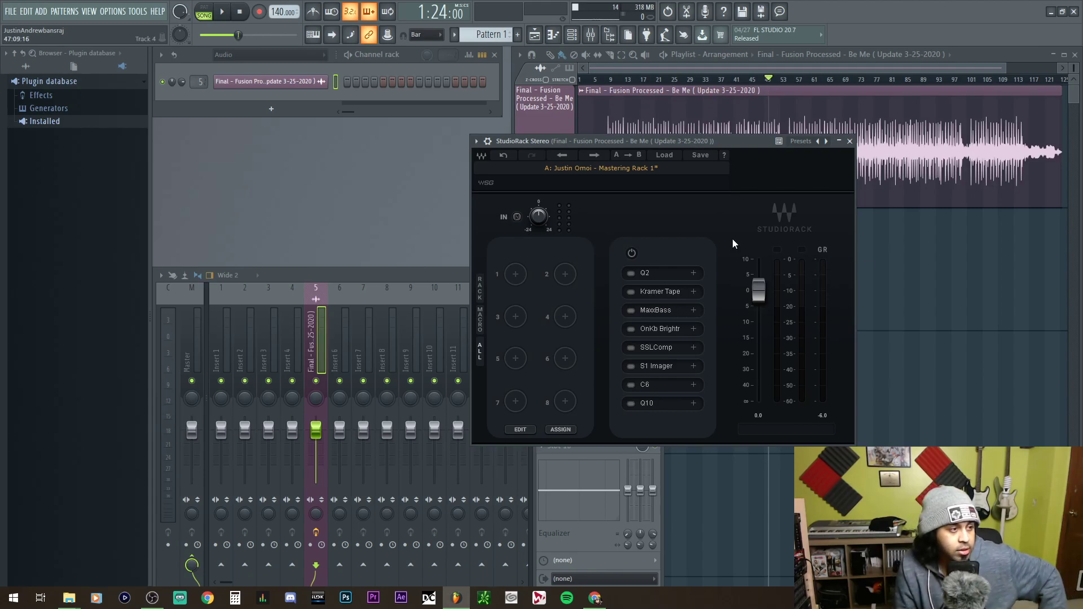
pyautogui.moveTo(705, 144); pyautogui.dragTo(814, 173)
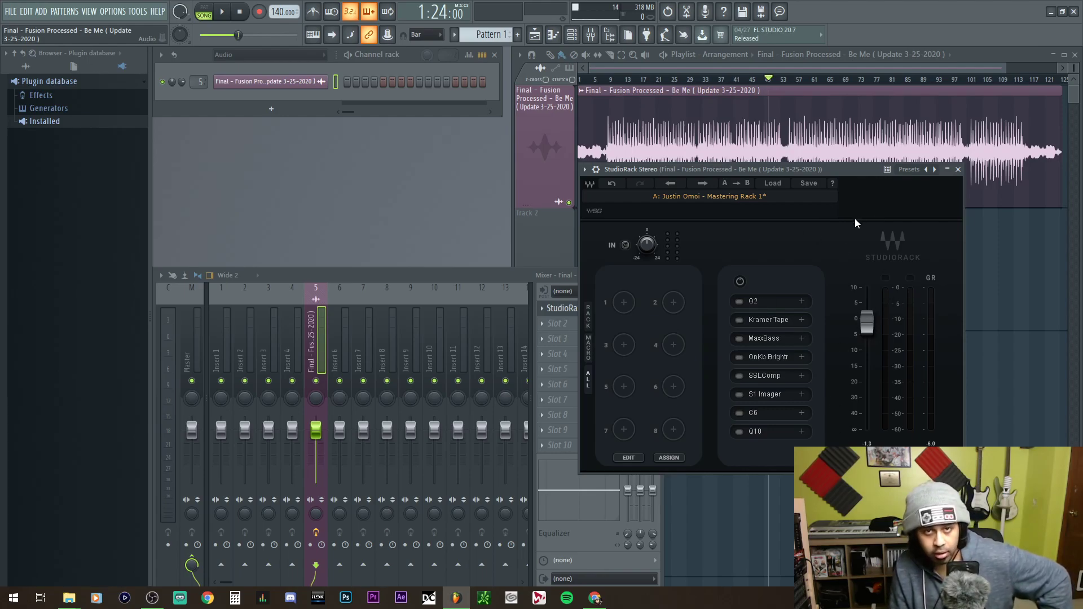
pyautogui.moveTo(817, 169); pyautogui.dragTo(903, 219)
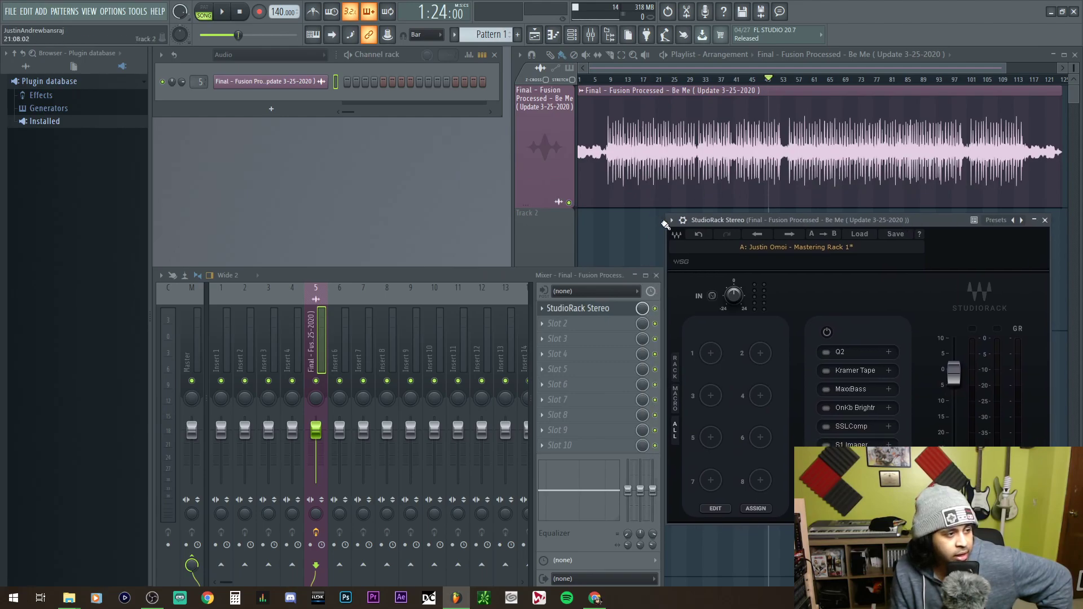
pyautogui.moveTo(763, 218); pyautogui.dragTo(737, 205)
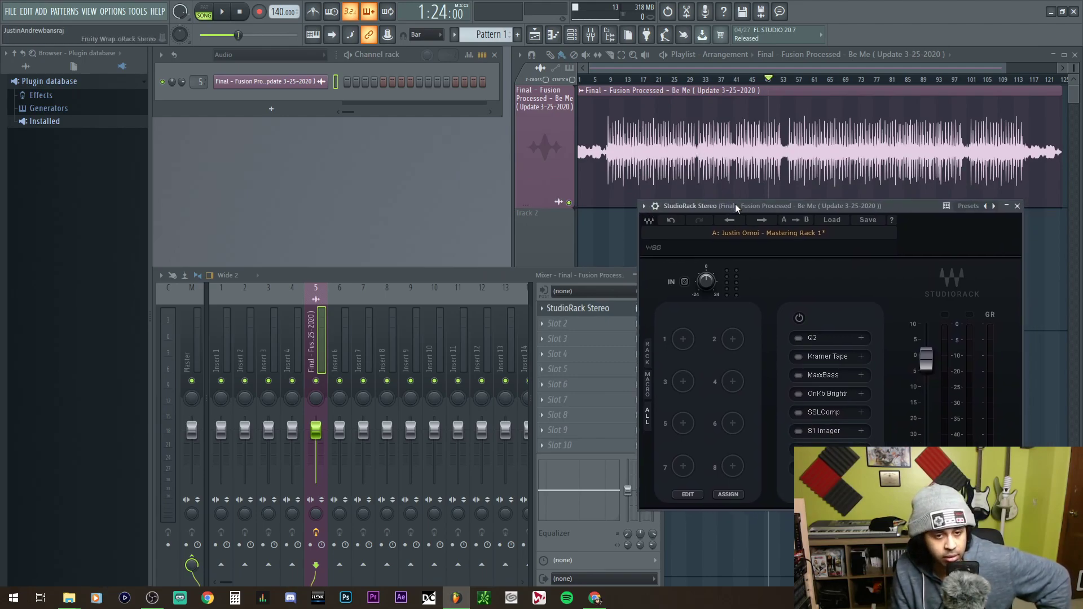
pyautogui.hotkey('alt', 'Tab')
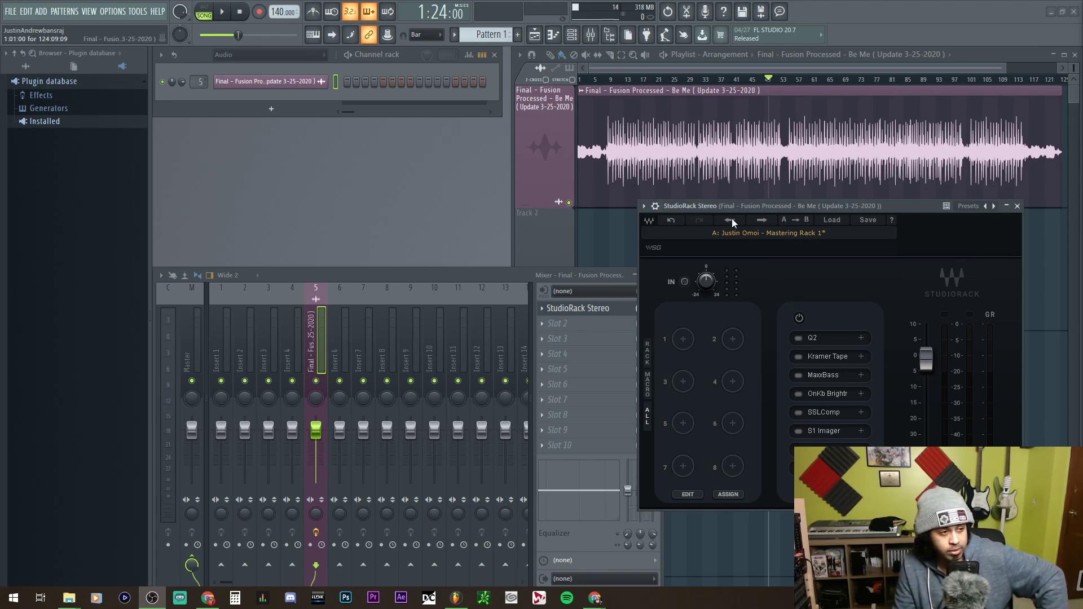
# Move the StudioRack window up over the playlist and rename the label beneath its output meters to "gesa tegs\".
pyautogui.moveTo(736, 206); pyautogui.dragTo(699, 109)
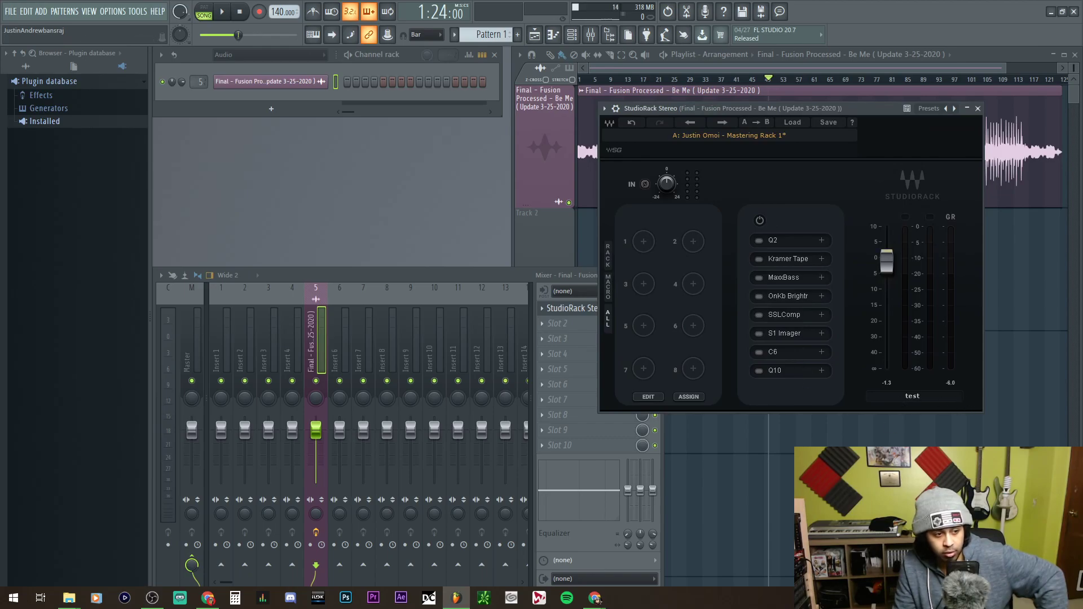
pyautogui.doubleClick(912, 398)
pyautogui.write('gesa tegs')
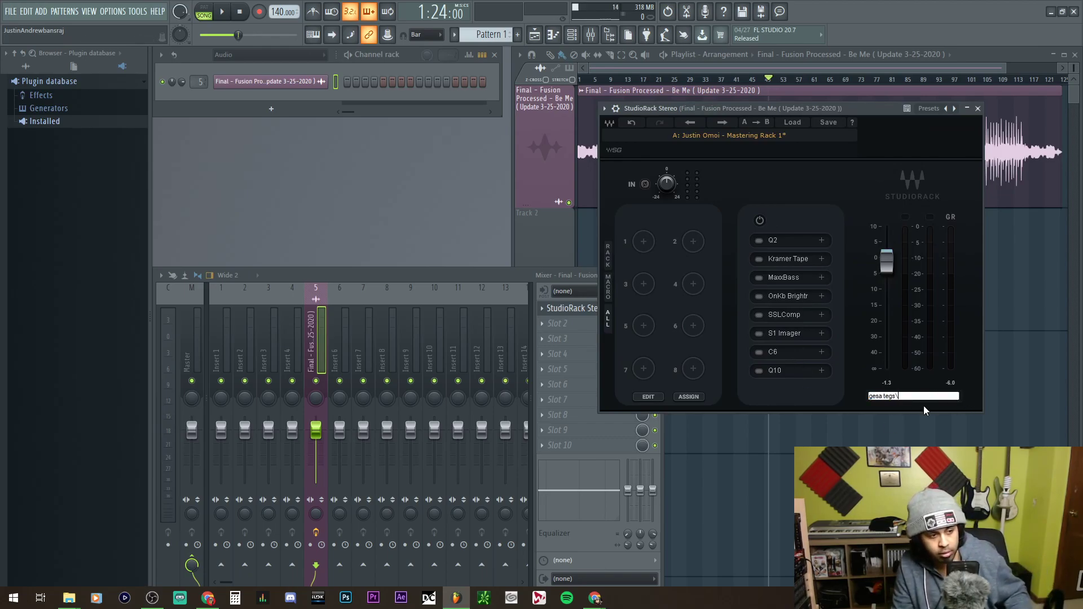
pyautogui.write('\\')
pyautogui.press('Return')
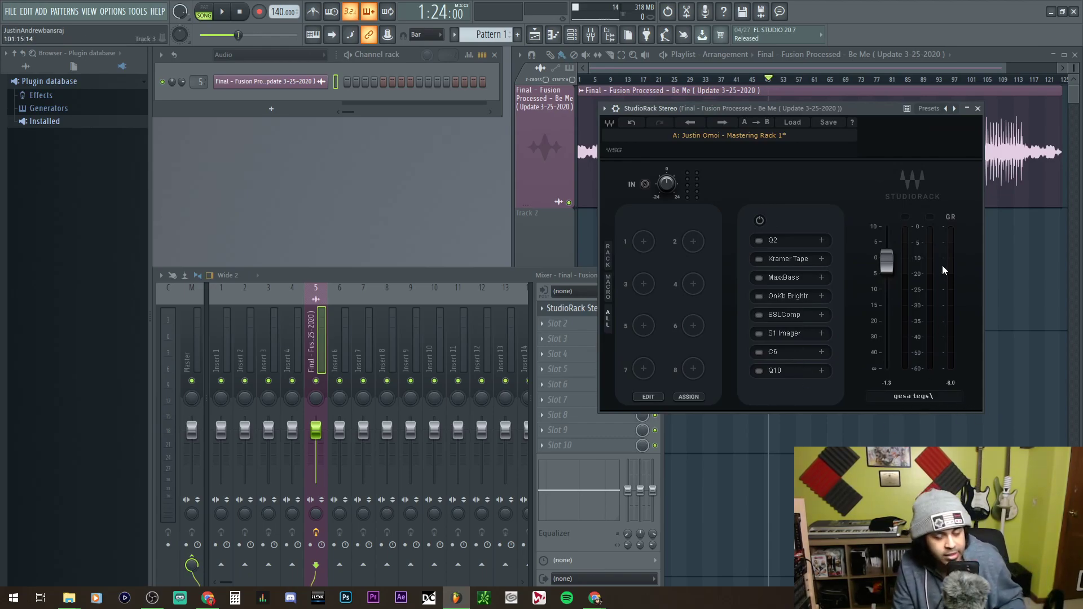